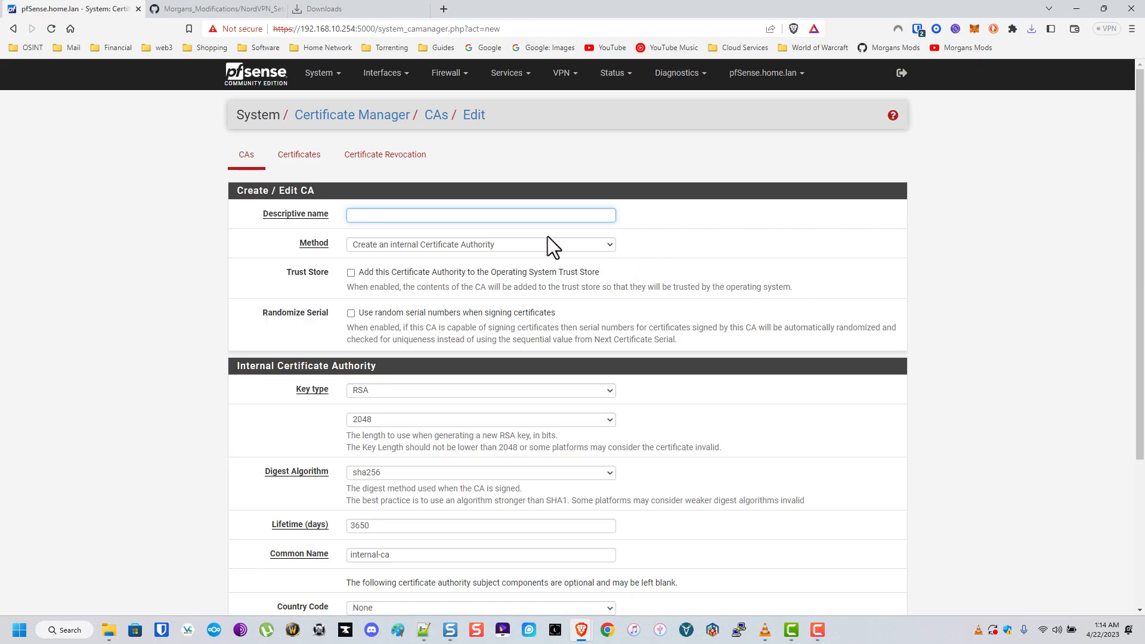
Set the new CA's method to Import an existing Certificate Authority.
left_click(538, 242)
left_click(503, 267)
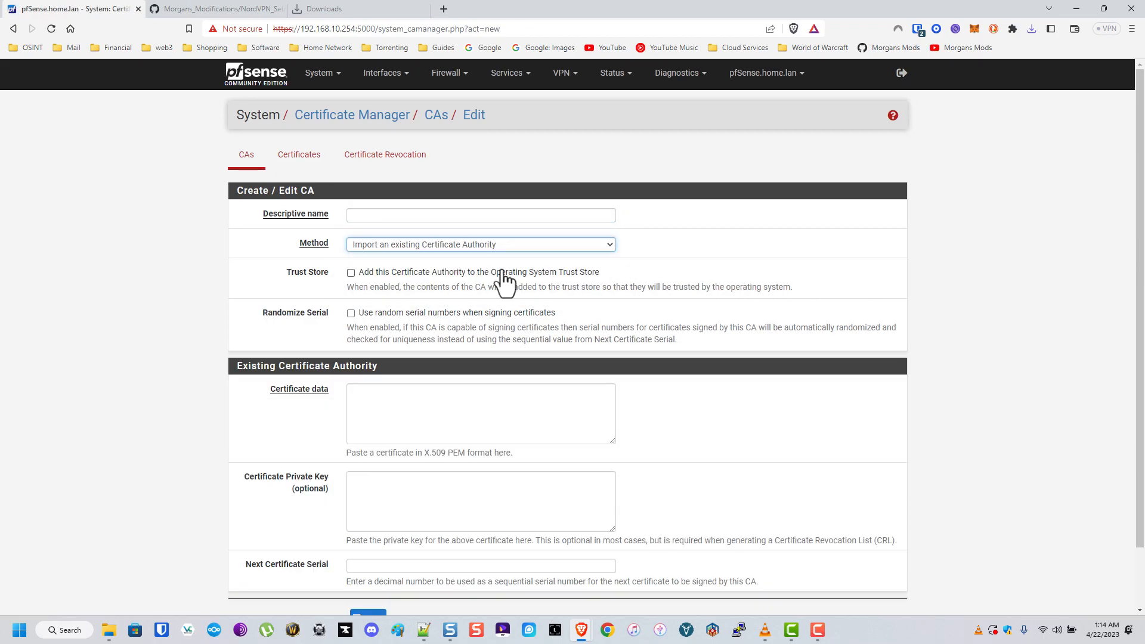
Open the NordVPN Server Selector Tool from the setup guide, choose Canada as the country and show the advanced options.
left_click(227, 8)
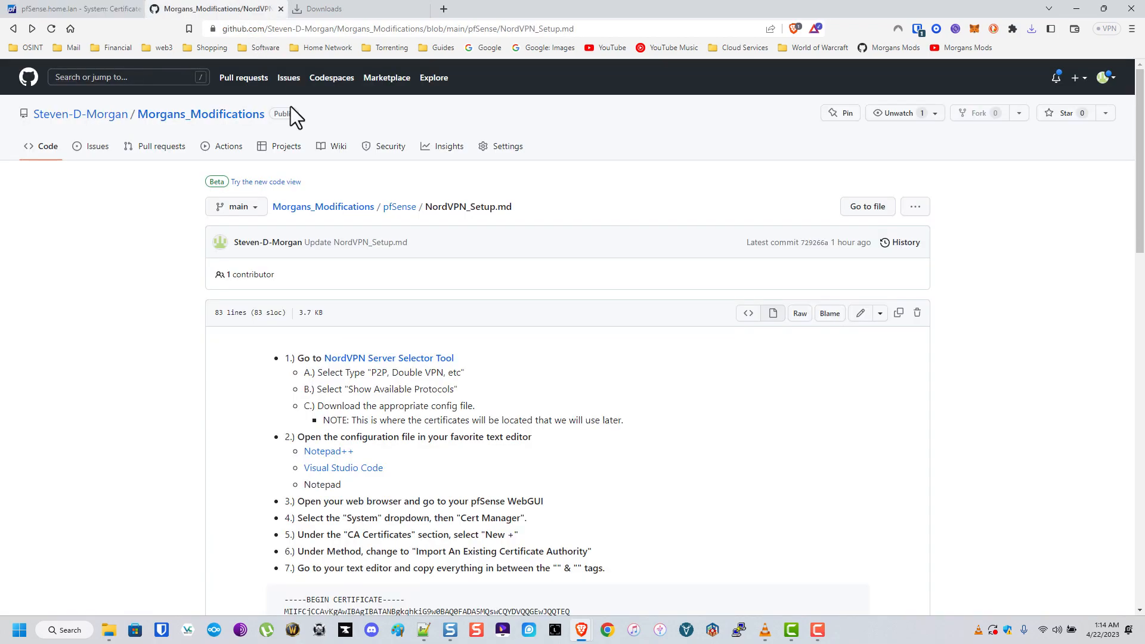
left_click(444, 361)
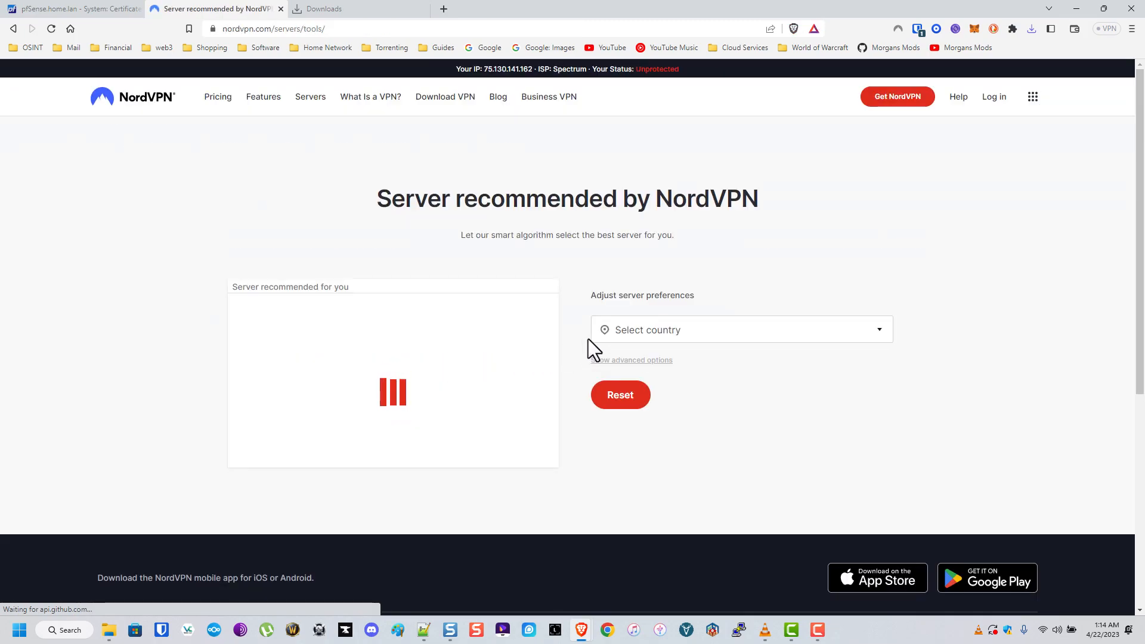
left_click(634, 336)
scroll(690, 432, "down", 5)
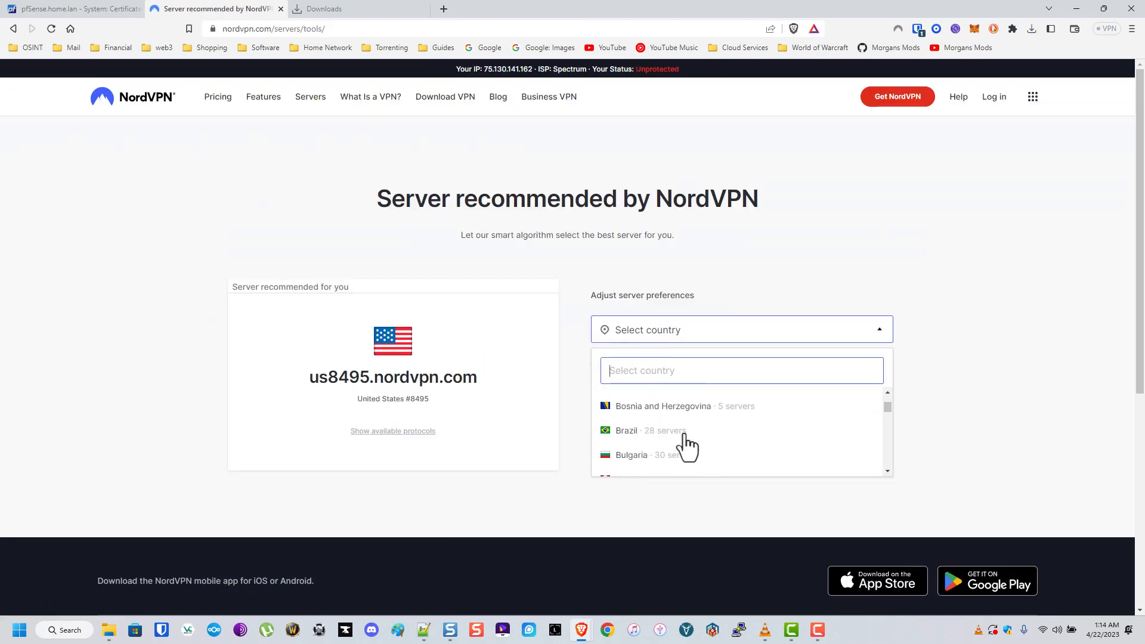
scroll(674, 438, "up", 1)
scroll(668, 431, "up", 1)
left_click(667, 429)
left_click(652, 361)
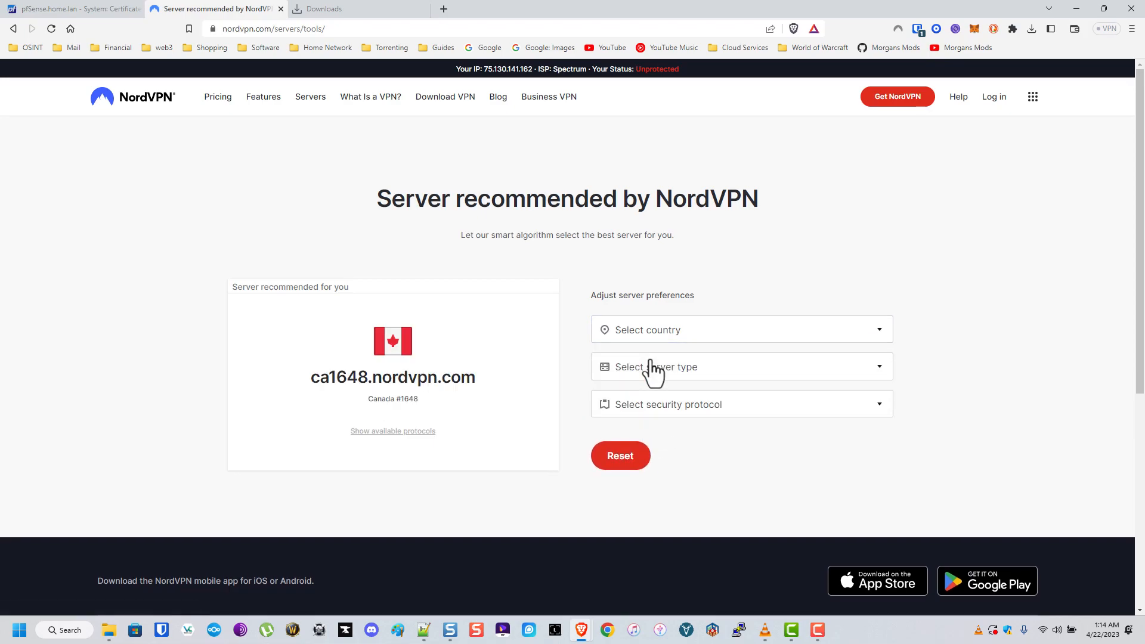
Set the server's security protocol to OpenVPN UDP and download its configuration file.
left_click(652, 369)
scroll(659, 459, "down", 1)
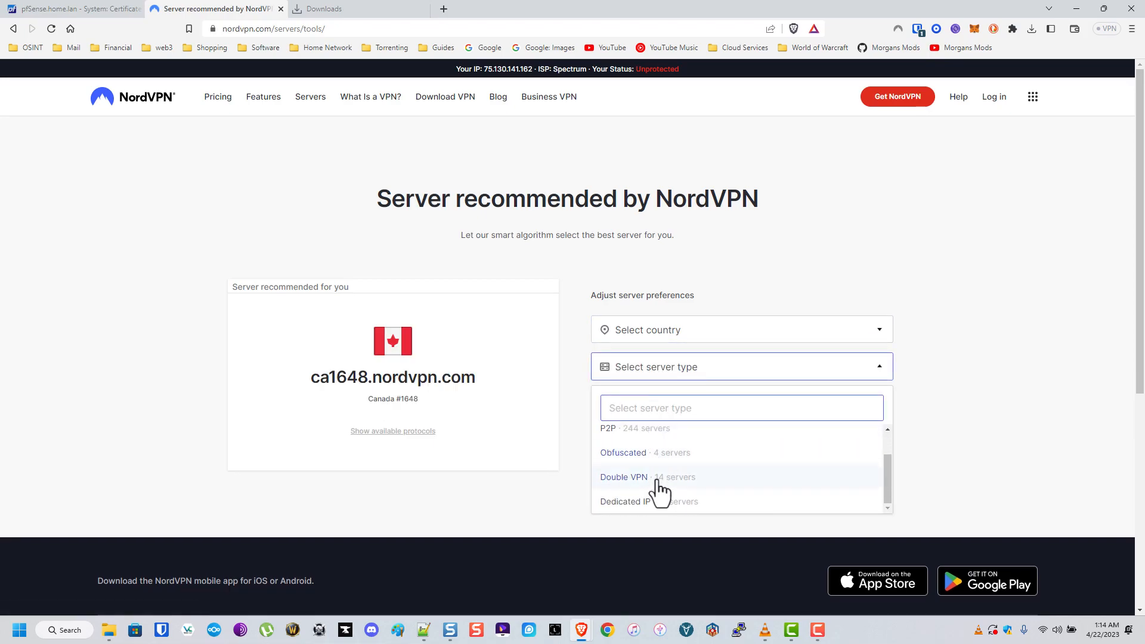
scroll(659, 481, "down", 1)
left_click(631, 309)
left_click(636, 352)
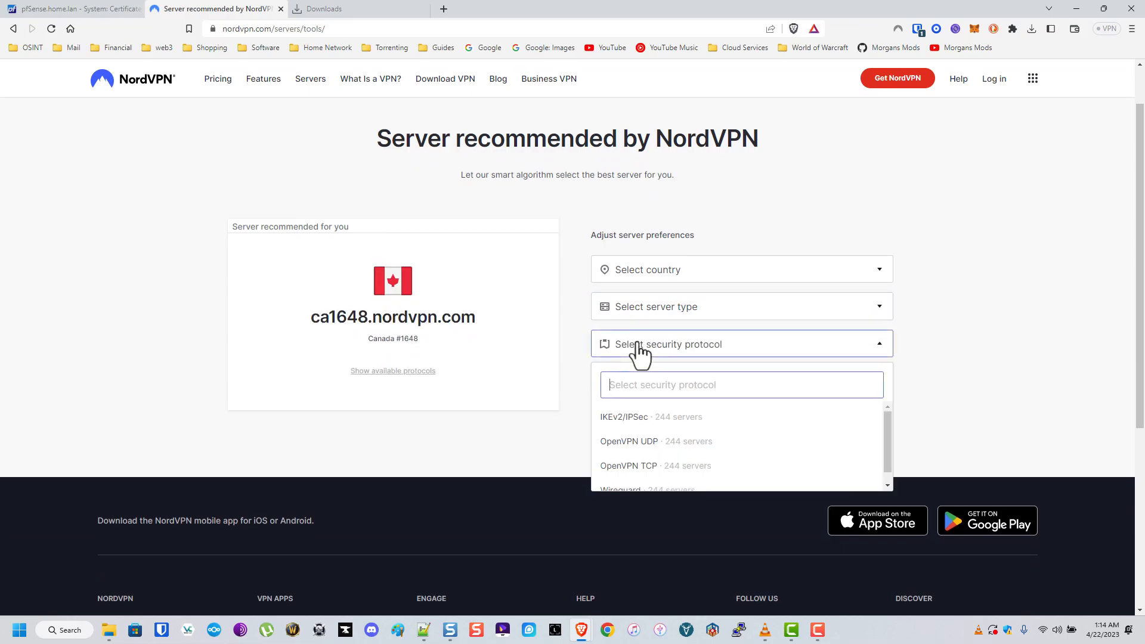
left_click(667, 442)
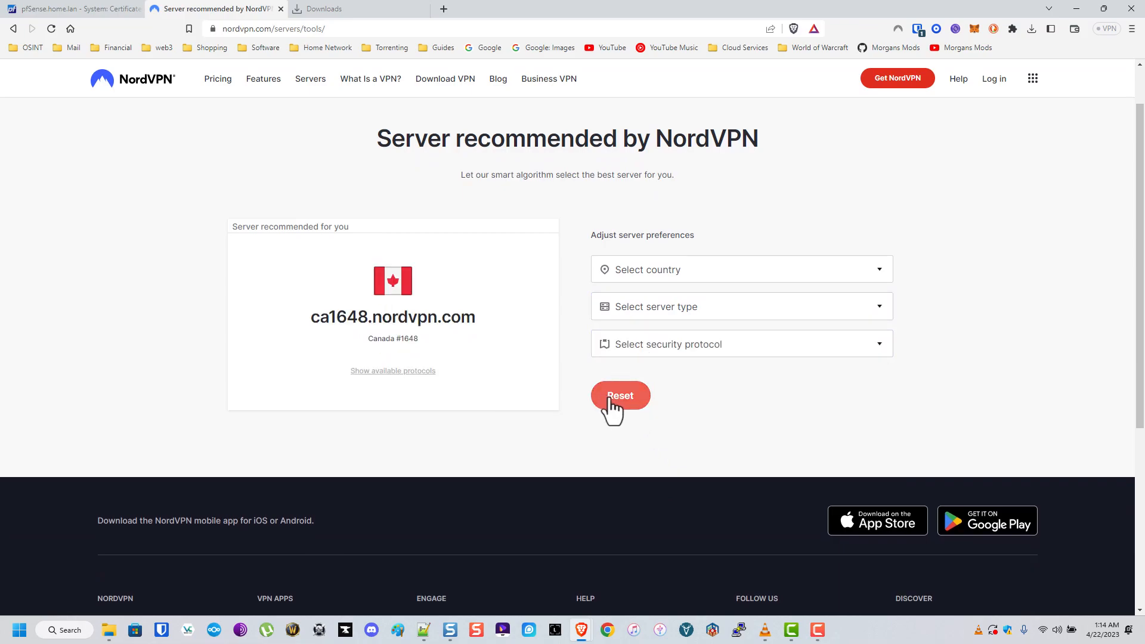
left_click(421, 372)
left_click(448, 429)
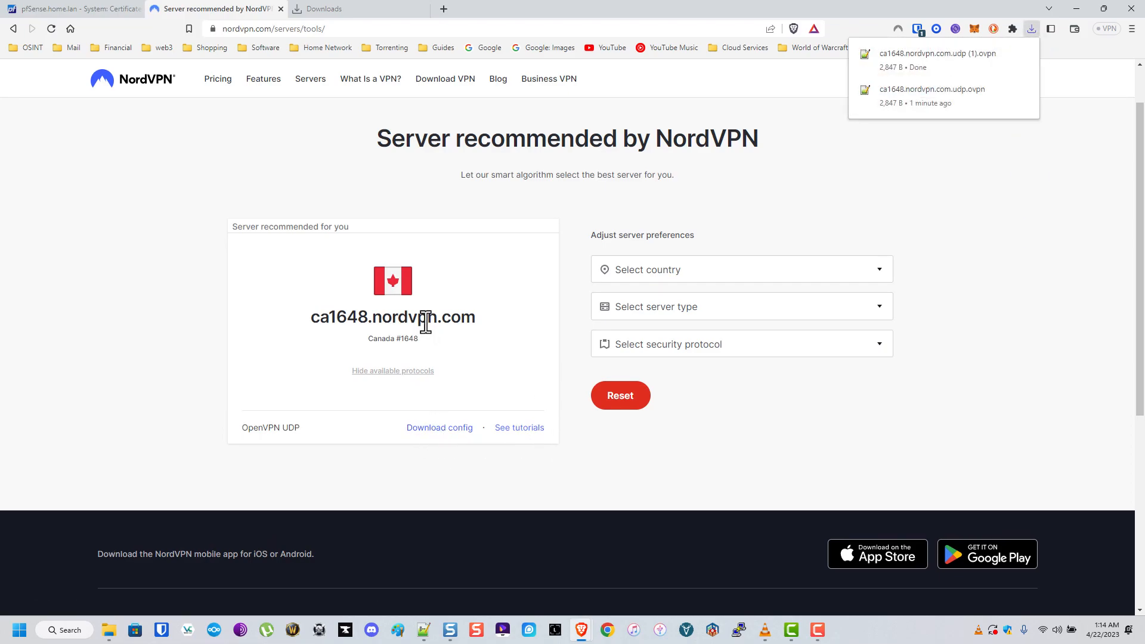
Copy the hostname ca1648.nordvpn.com and open the downloaded ca1648.nordvpn.com.udp (1).ovpn file.
triple_click(391, 317)
right_click(443, 327)
left_click(536, 331)
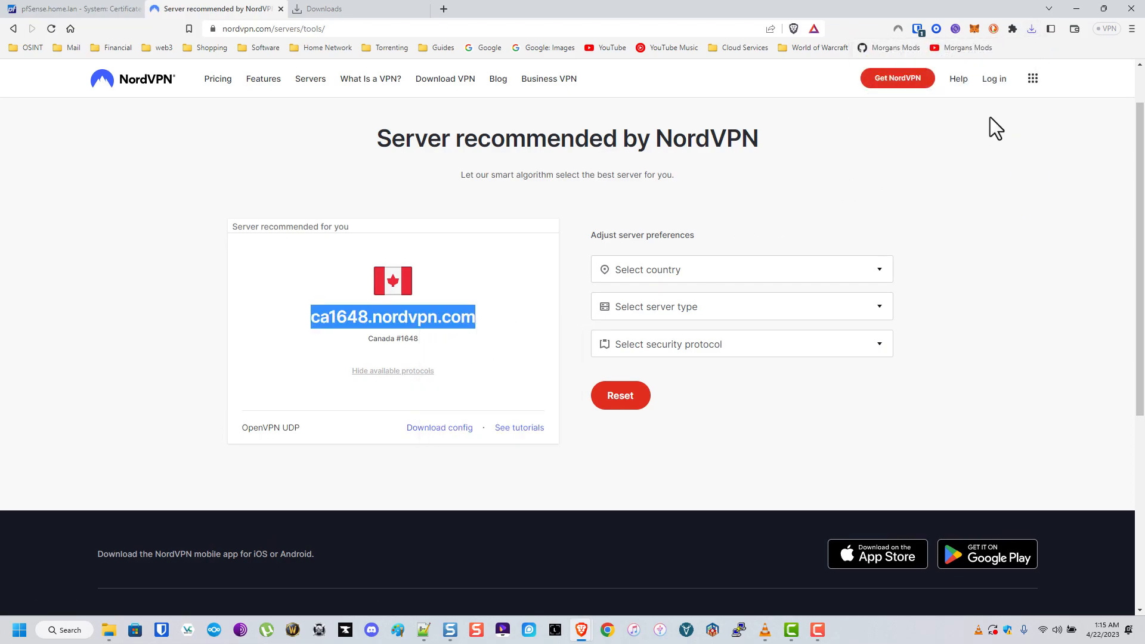
left_click(1027, 30)
left_click(960, 77)
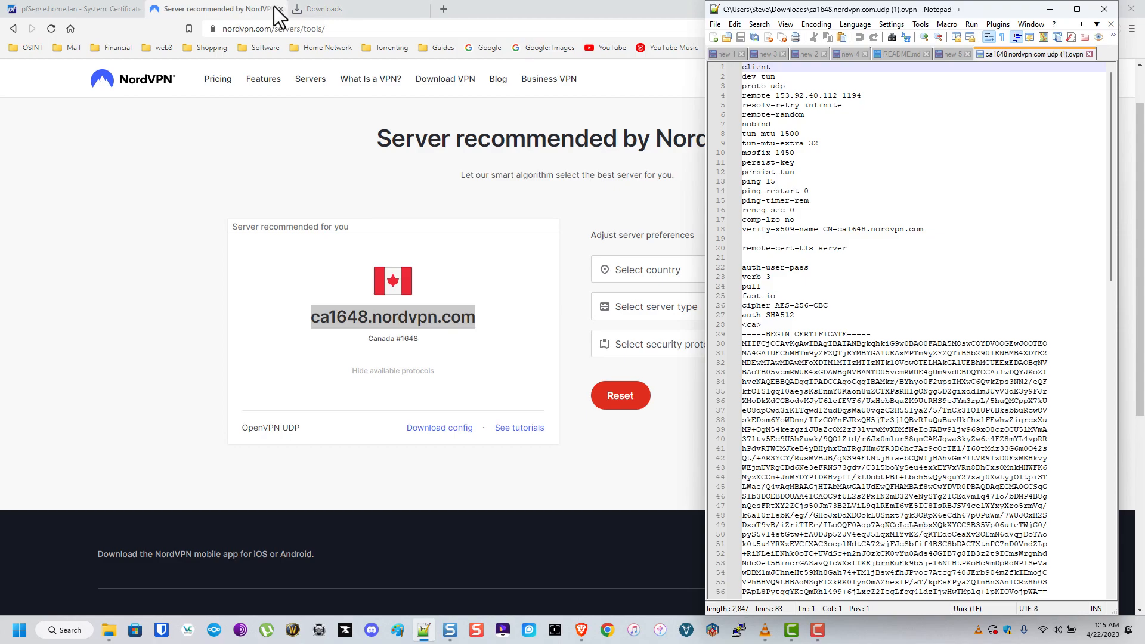
Back in the pfSense CA form, set the descriptive name to ca1648.nordvpn.com.
left_click(10, 31)
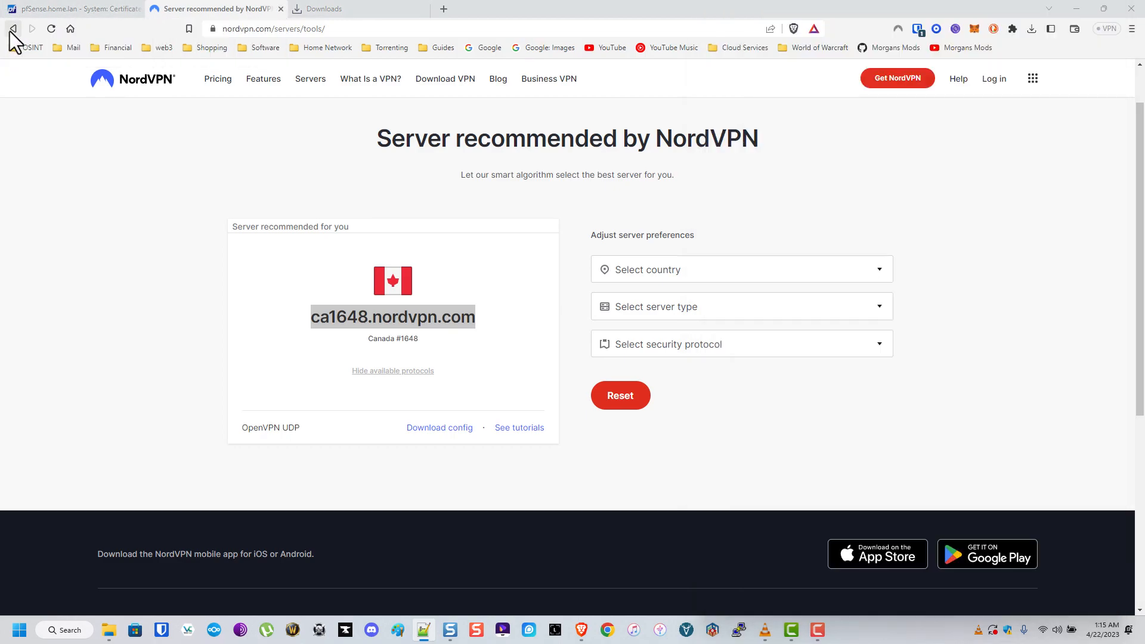
left_click(422, 9)
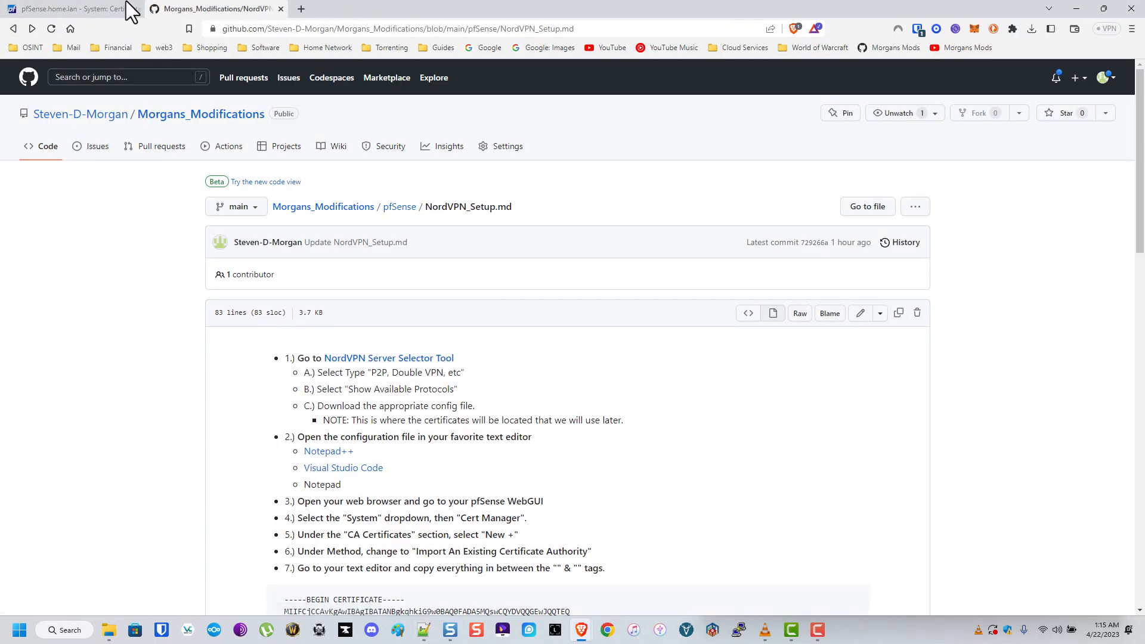
left_click(63, 9)
double_click(427, 214)
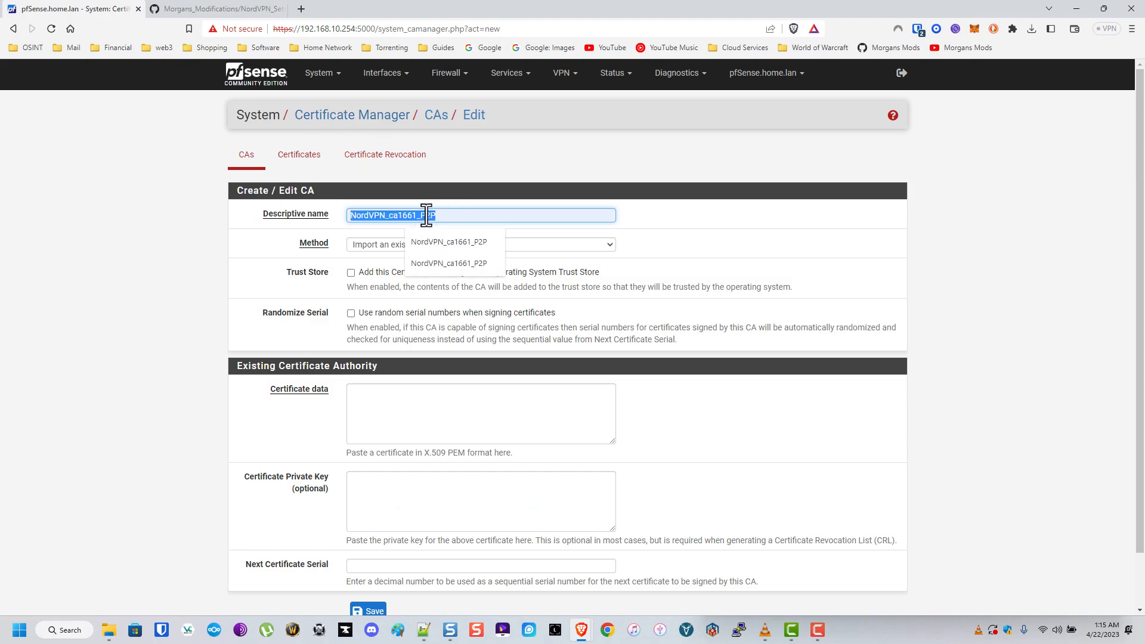
right_click(427, 214)
left_click(484, 280)
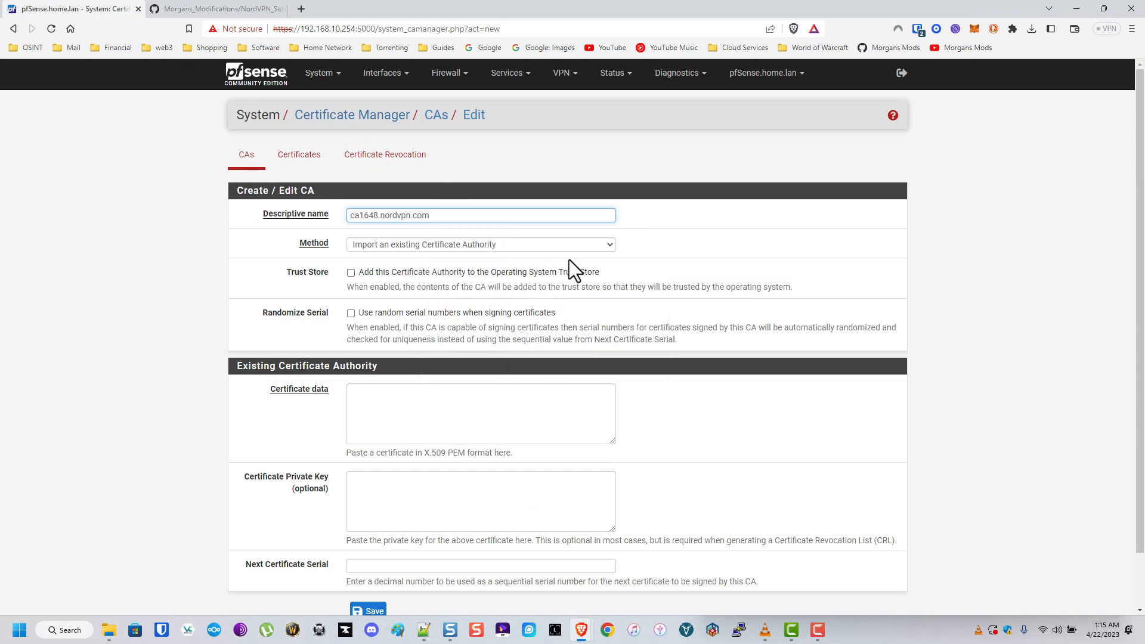
Copy the certificate from the .ovpn file, including its BEGIN and END lines, into Certificate data and save the CA.
scroll(569, 260, "down", 1)
left_click(468, 370)
left_click(424, 630)
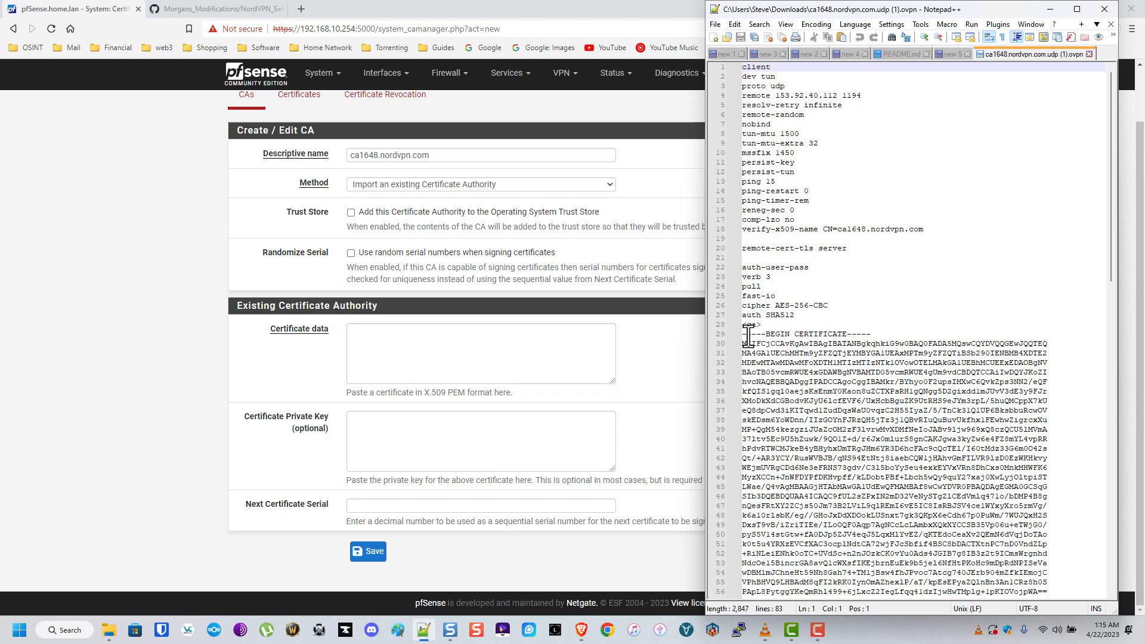
left_click_drag(747, 336, 873, 519)
right_click(832, 445)
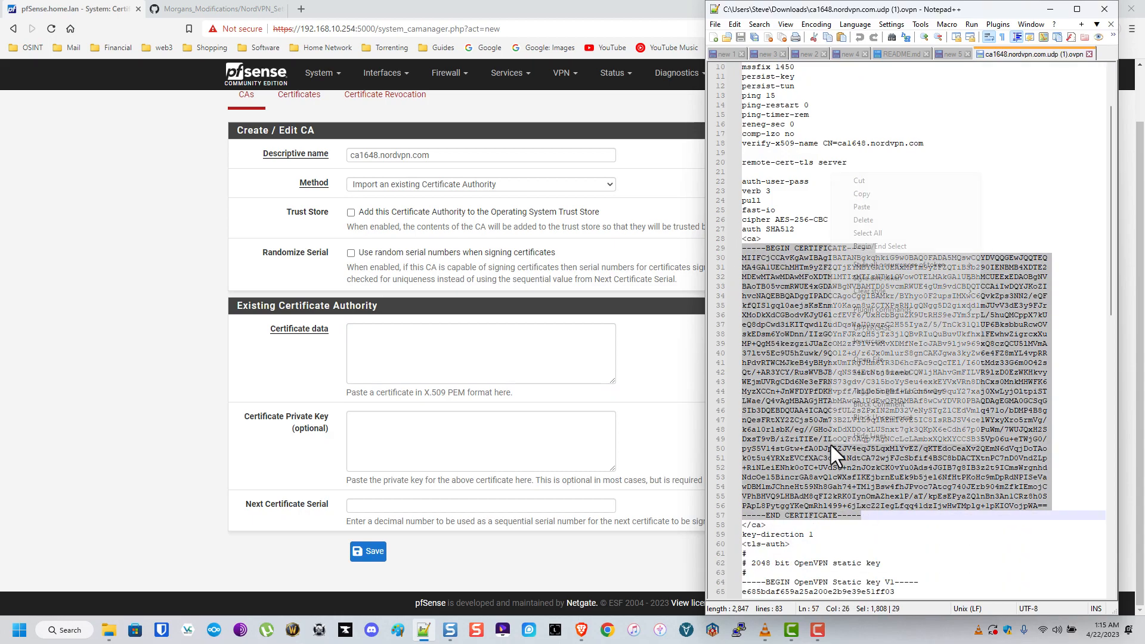
left_click(875, 195)
left_click(485, 353)
right_click(486, 353)
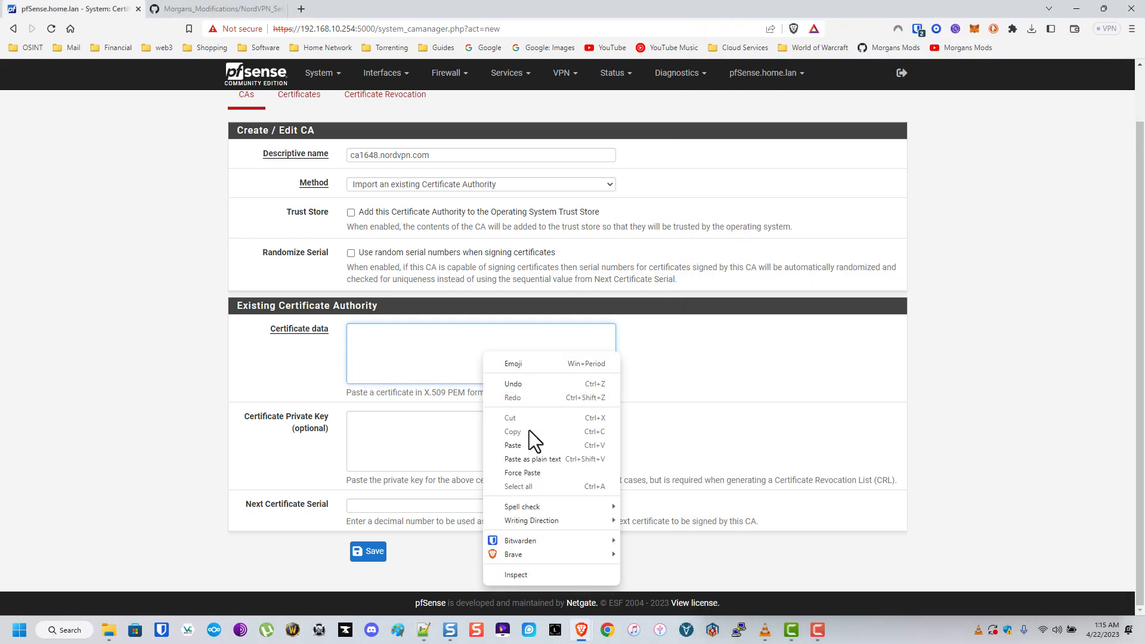
left_click(528, 446)
left_click(382, 551)
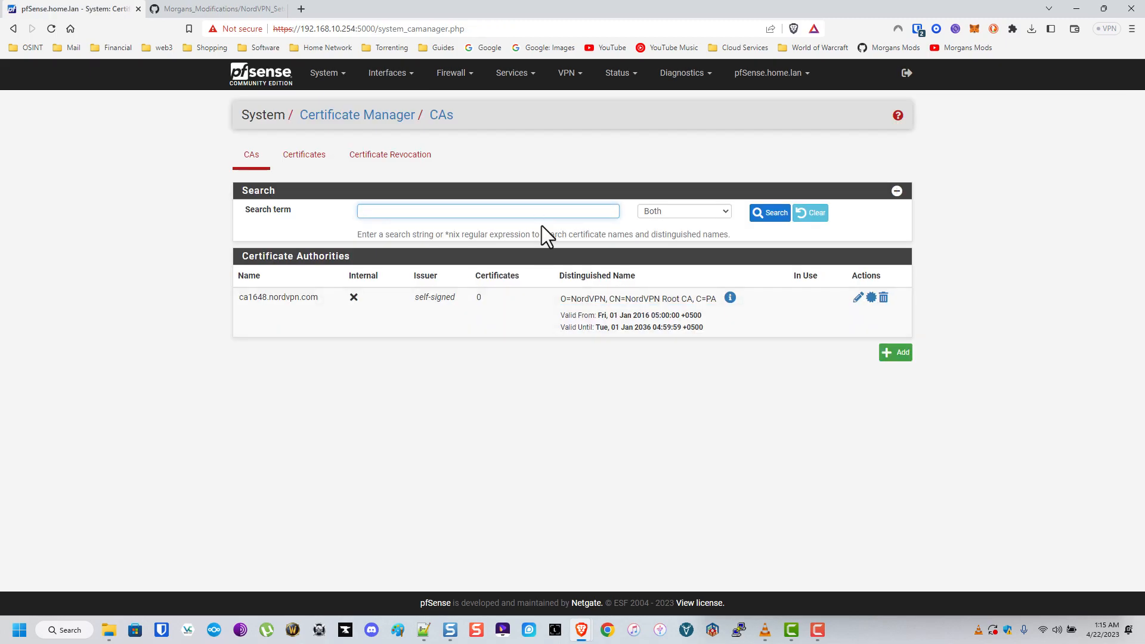
Open the OpenVPN clients and add a new client.
left_click(574, 77)
left_click(579, 137)
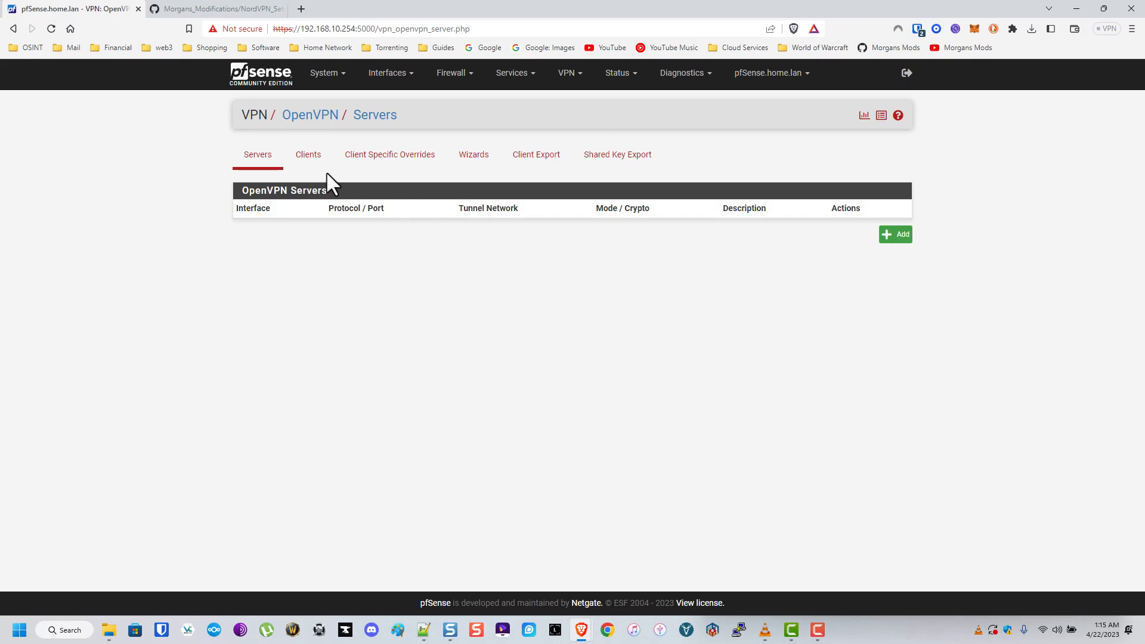
left_click(310, 160)
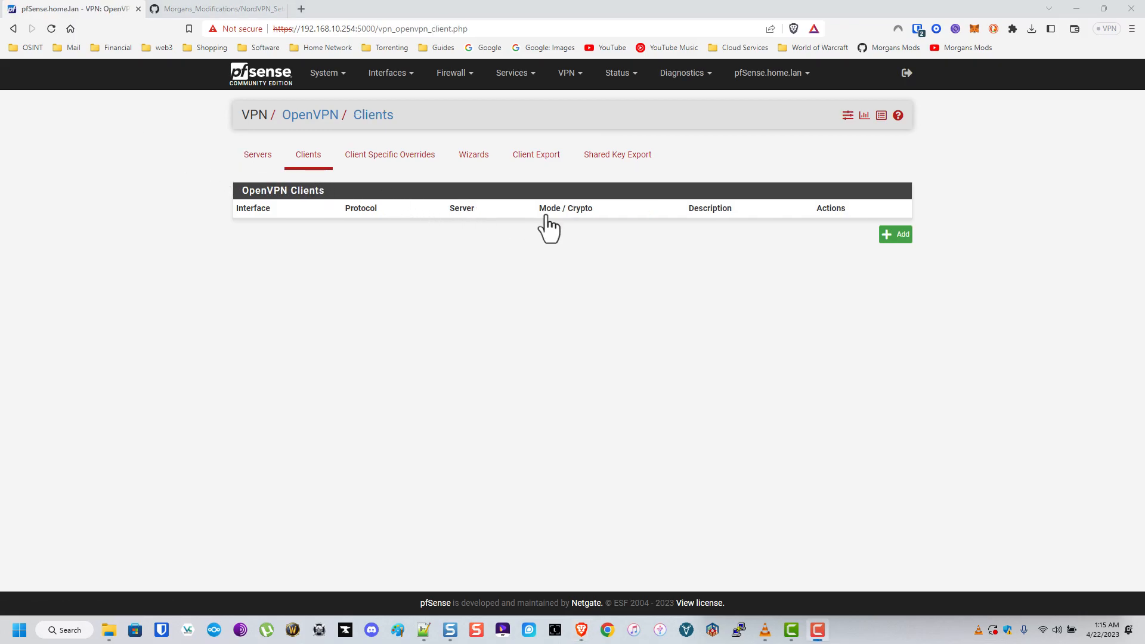
left_click(891, 238)
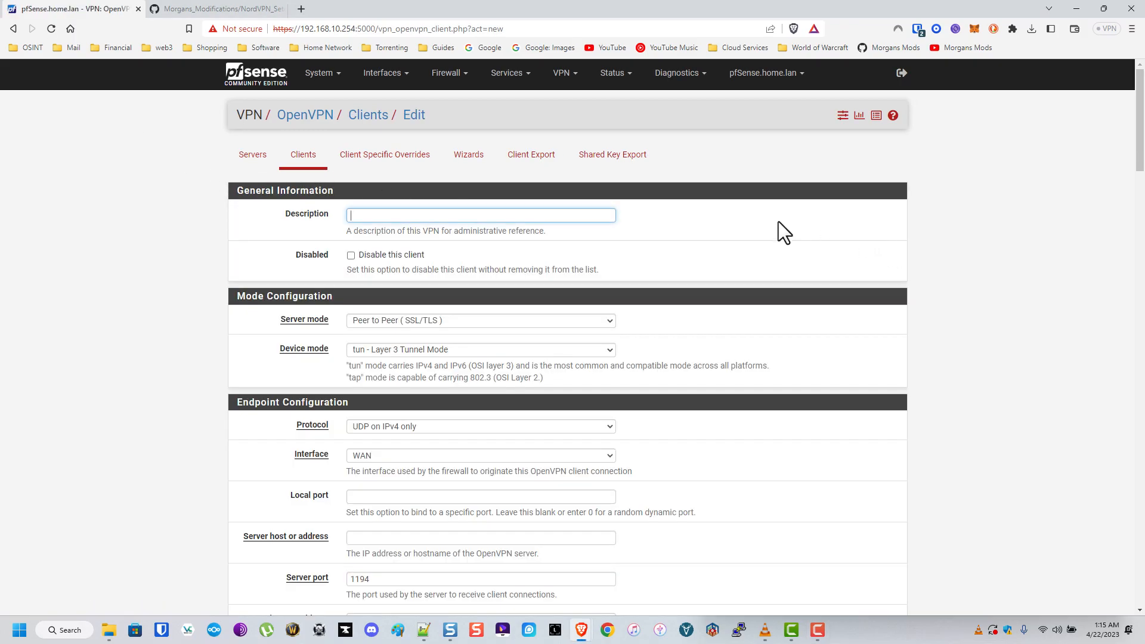
Copy the hostname from the .ovpn file's verify-x509-name line and enter ca1648.nordvpn.com as the client's description.
left_click(425, 632)
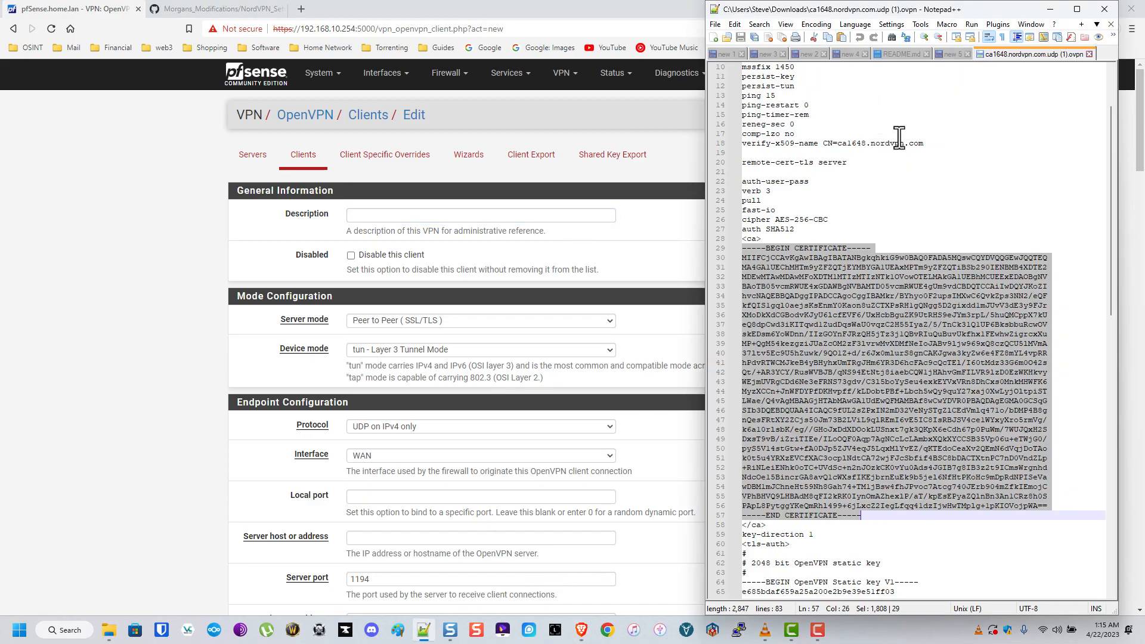
left_click_drag(907, 142, 841, 142)
right_click(849, 142)
left_click(890, 163)
left_click(923, 143)
left_click_drag(923, 144, 842, 144)
right_click(854, 144)
left_click(901, 170)
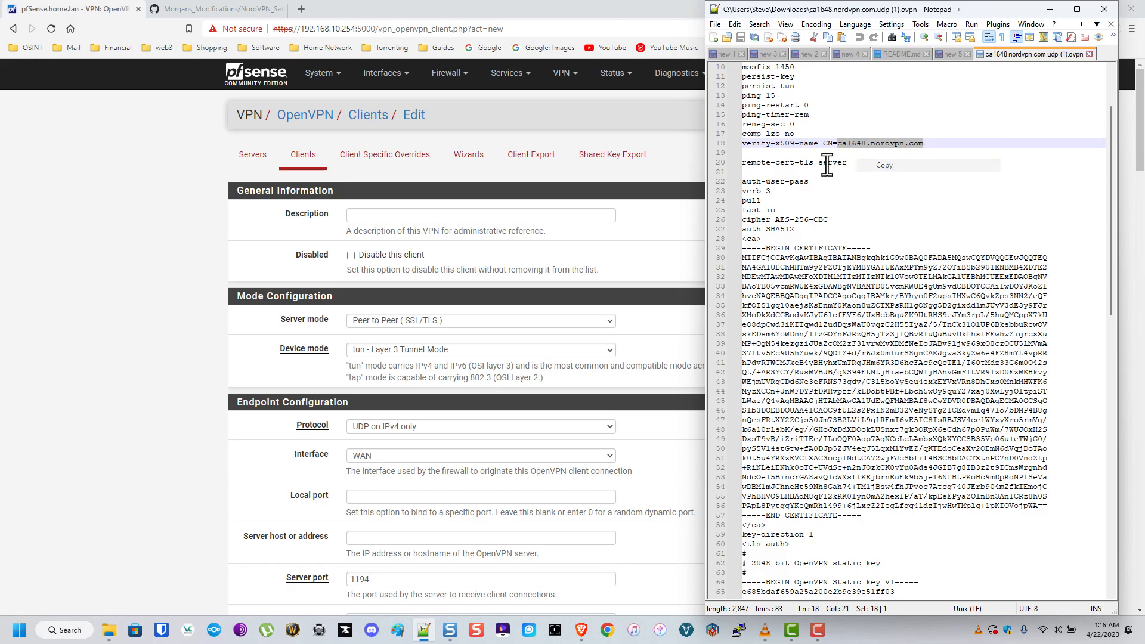
left_click(440, 216)
right_click(440, 216)
left_click(475, 306)
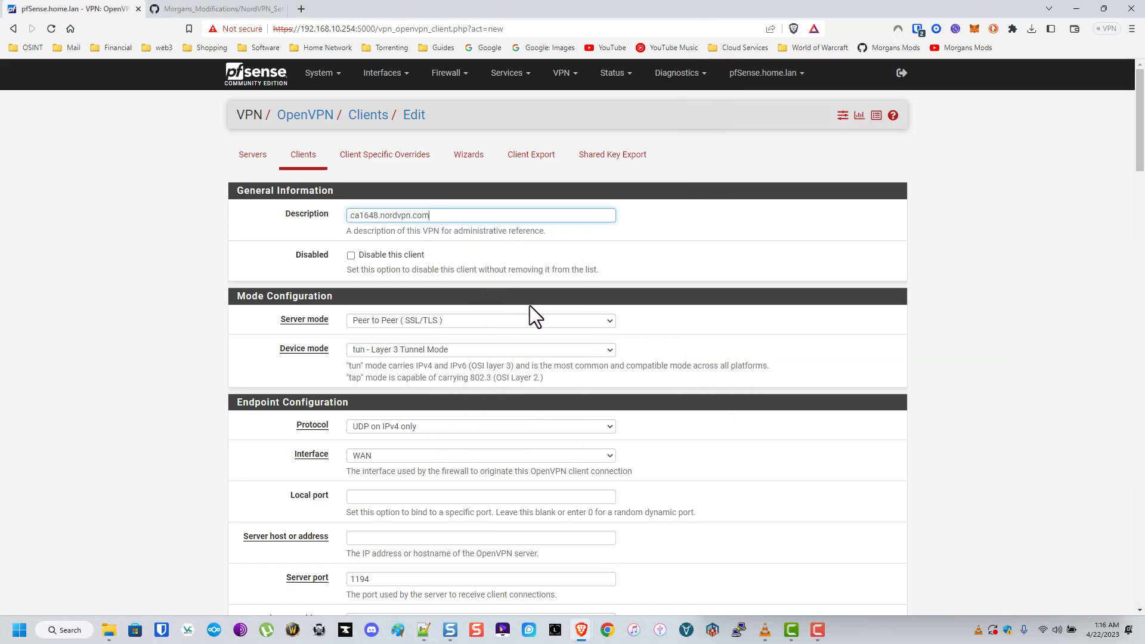
Set the client's server host or address to ca1648.nordvpn.com.
scroll(529, 306, "down", 1)
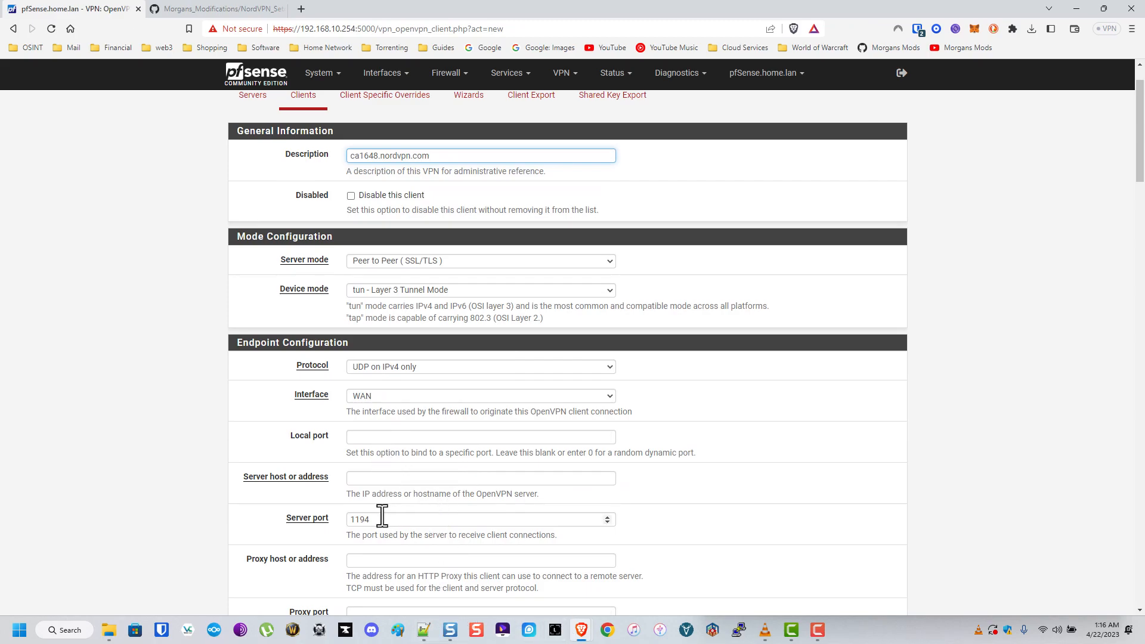
right_click(387, 483)
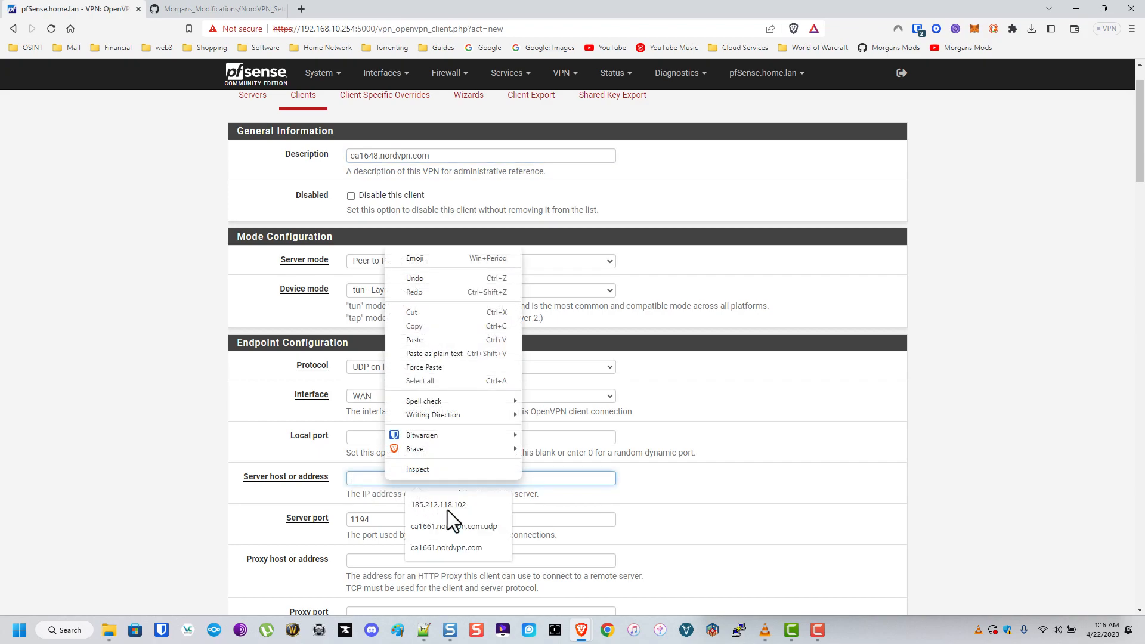
left_click(439, 336)
Copy the manual-setup service username from the NordVPN page in Nord Account into the OpenVPN client's Username field.
scroll(442, 375, "down", 4)
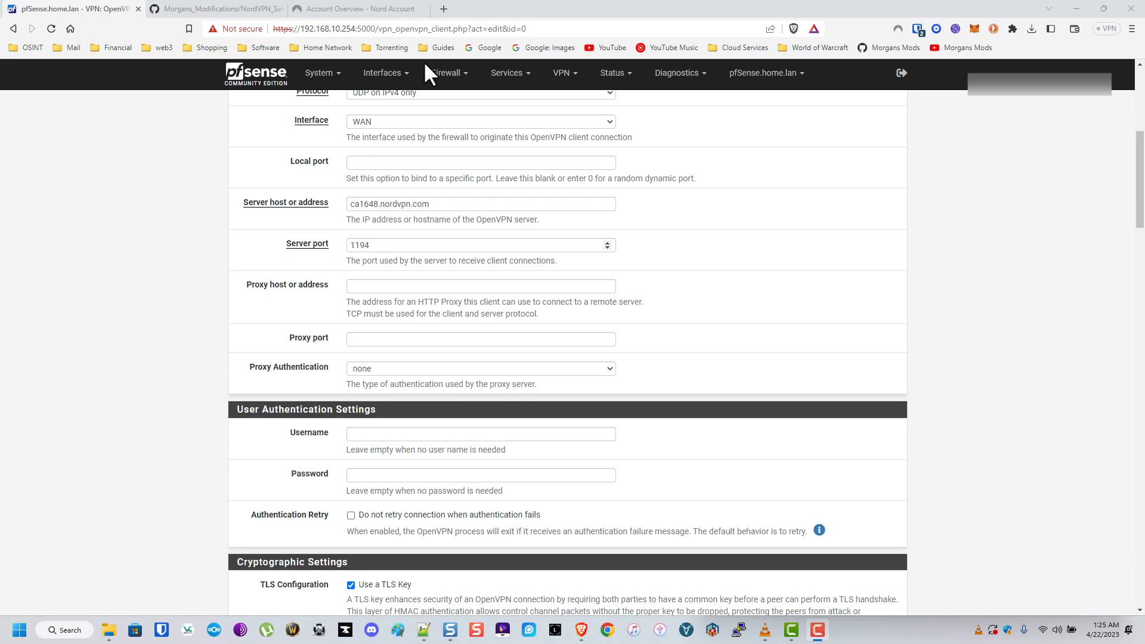
left_click(361, 9)
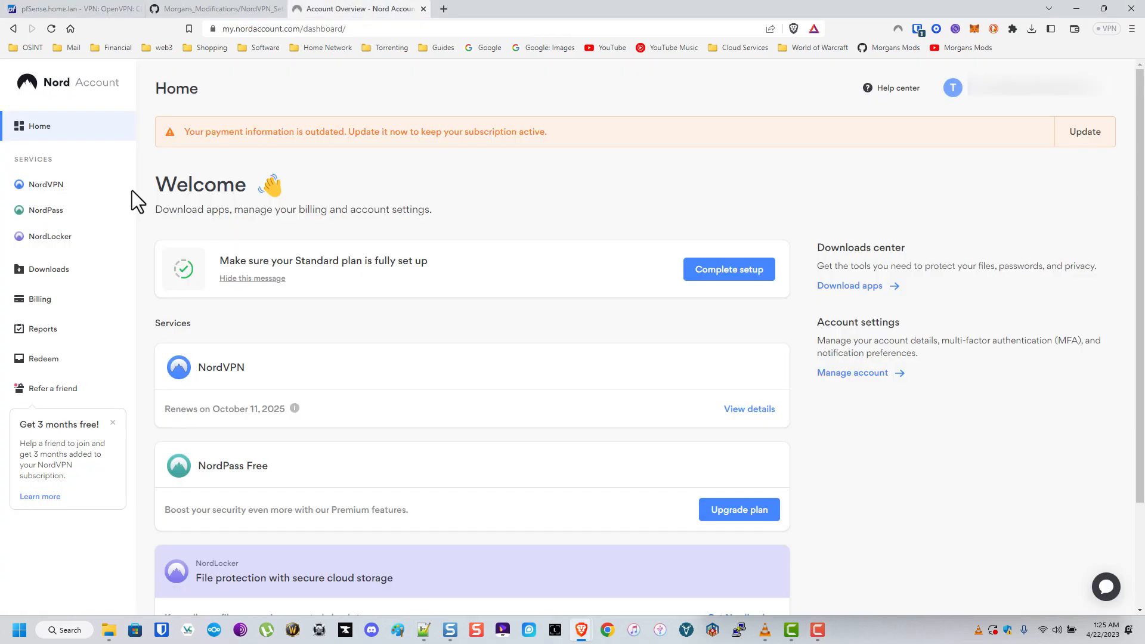
left_click(69, 189)
scroll(642, 332, "down", 5)
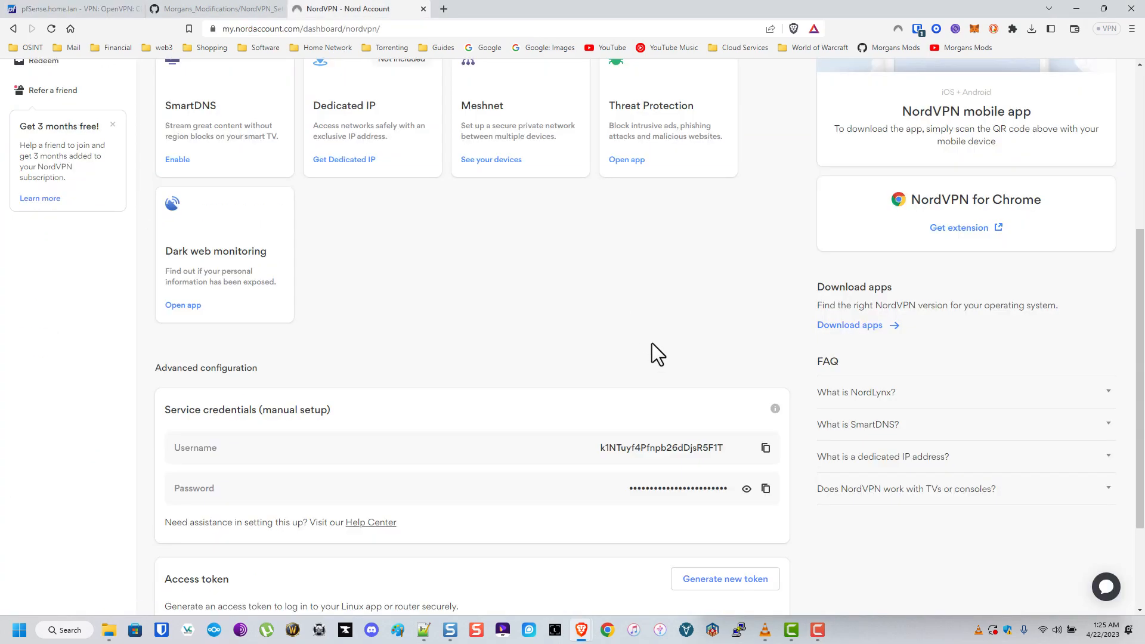
left_click(766, 448)
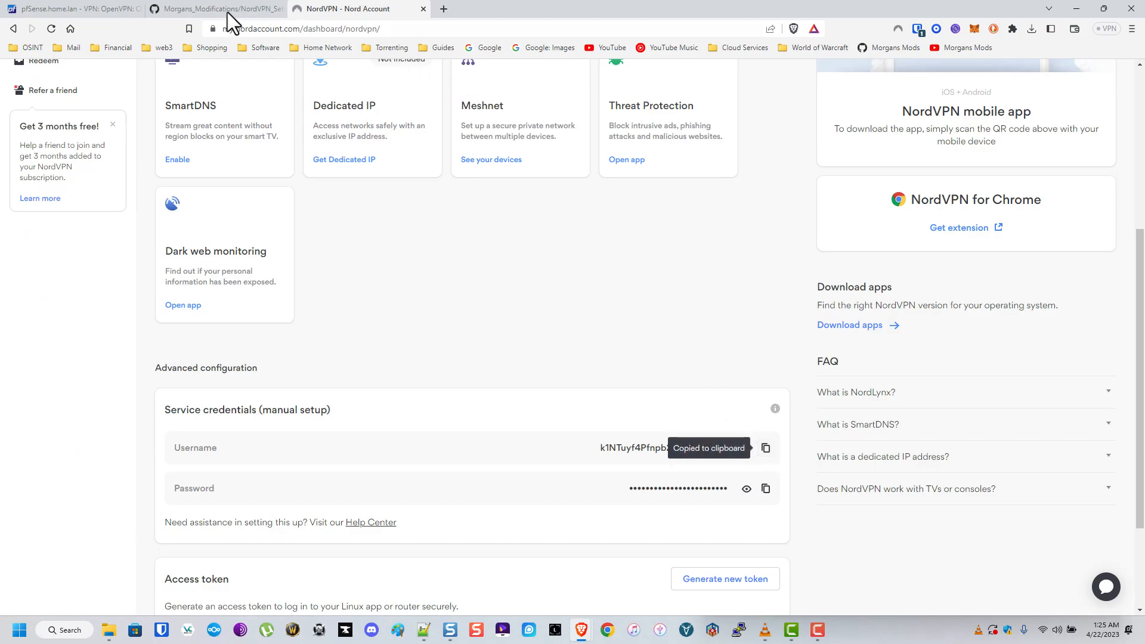
left_click(84, 9)
right_click(400, 435)
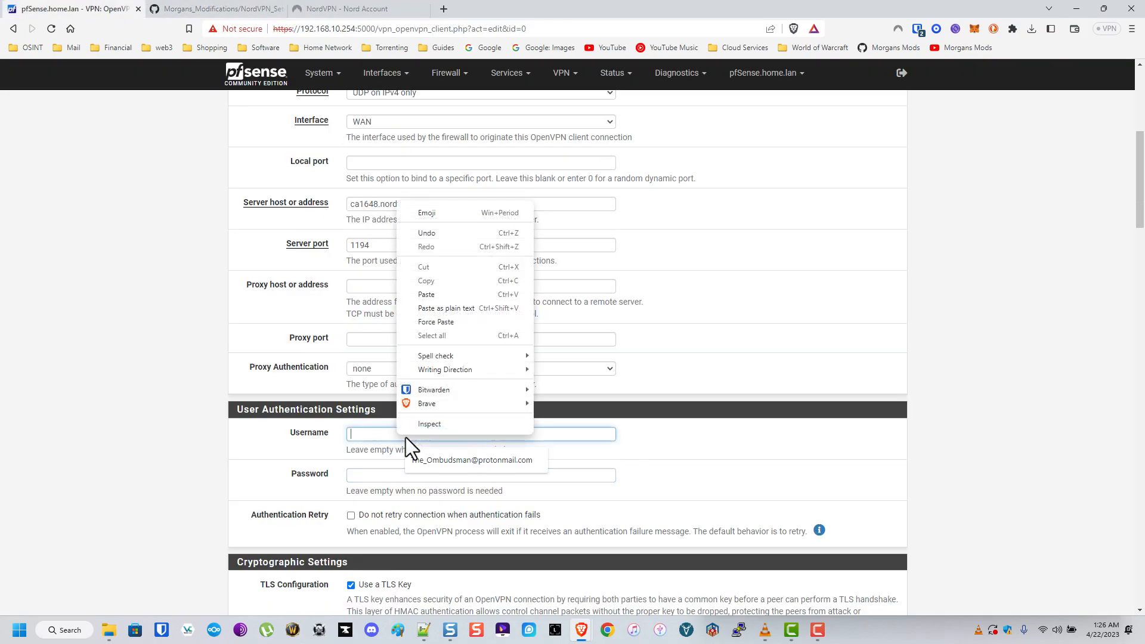
left_click(447, 297)
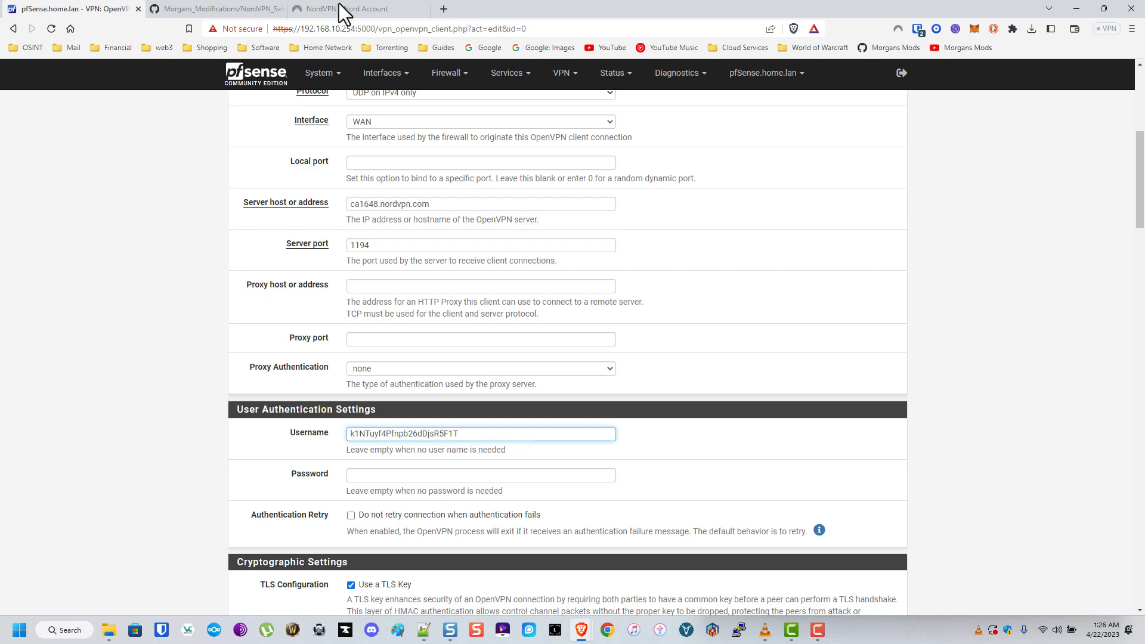
Copy the NordVPN service password from Nord Account into the OpenVPN client's Password field.
left_click(382, 11)
left_click(766, 489)
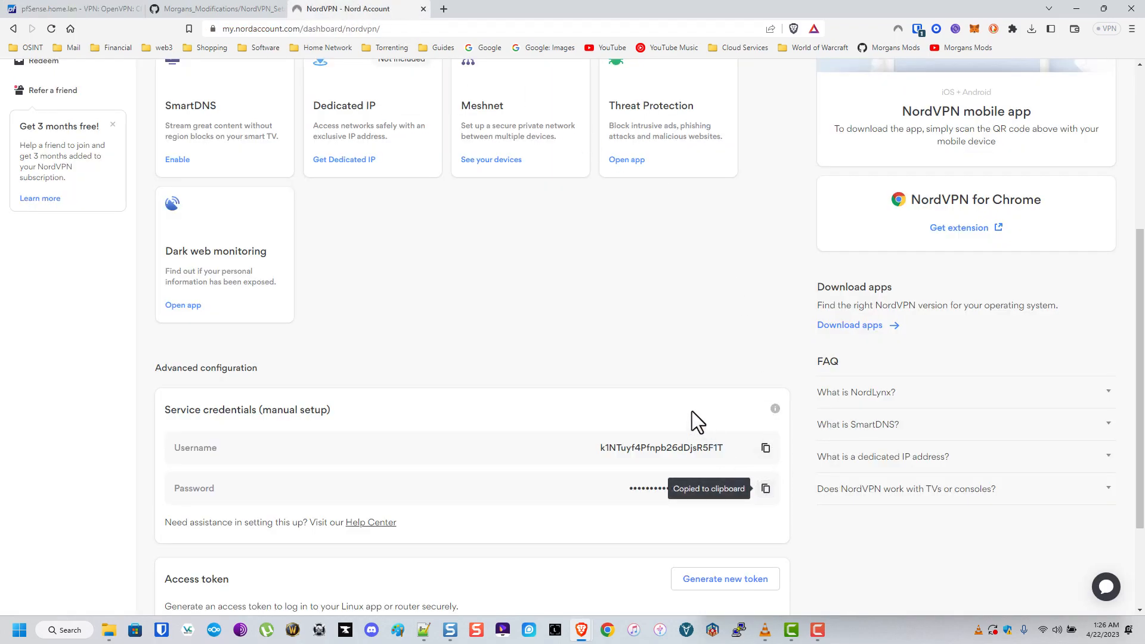
left_click(95, 3)
right_click(498, 474)
left_click(532, 330)
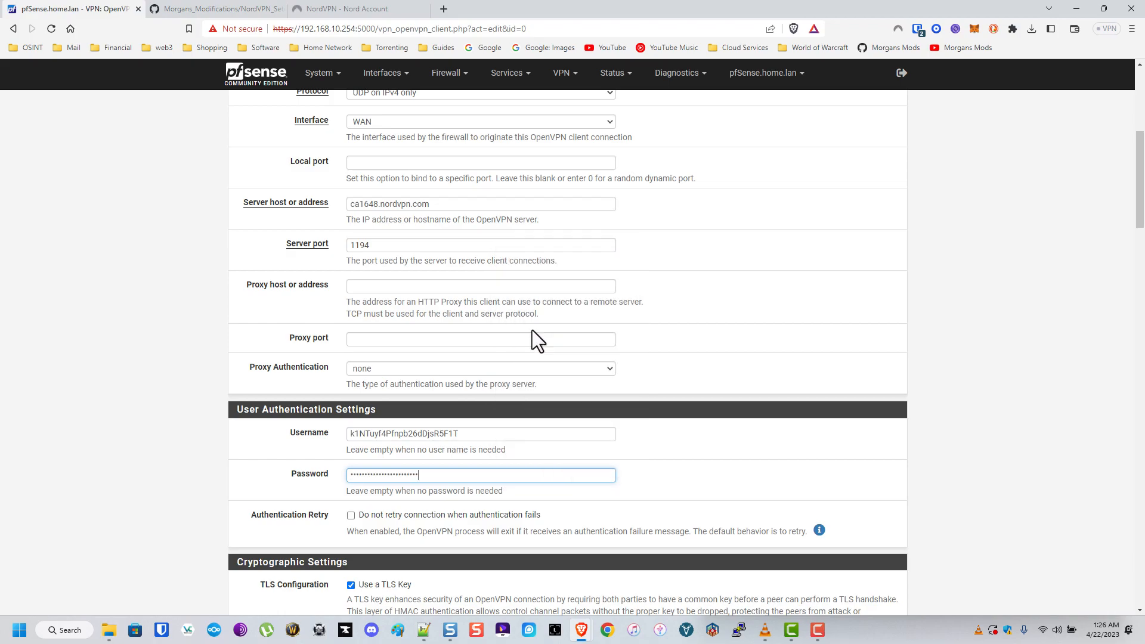
Return to the pfSense OpenVPN client form and paste the copied NordVPN service password into the Password field.
left_click(376, 8)
left_click(424, 9)
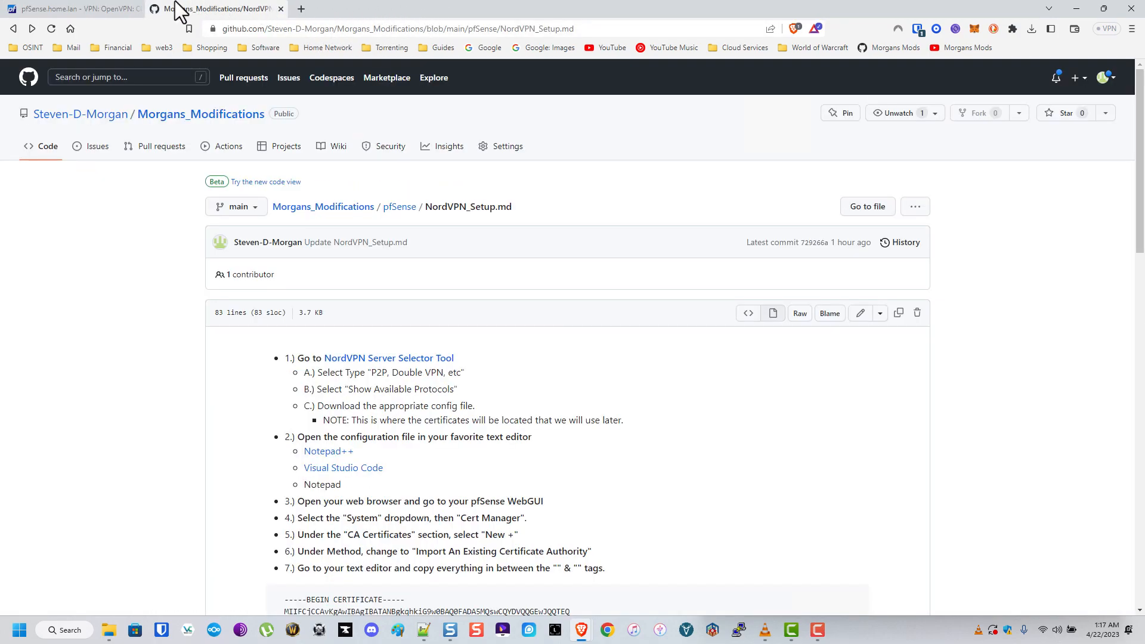
left_click(87, 5)
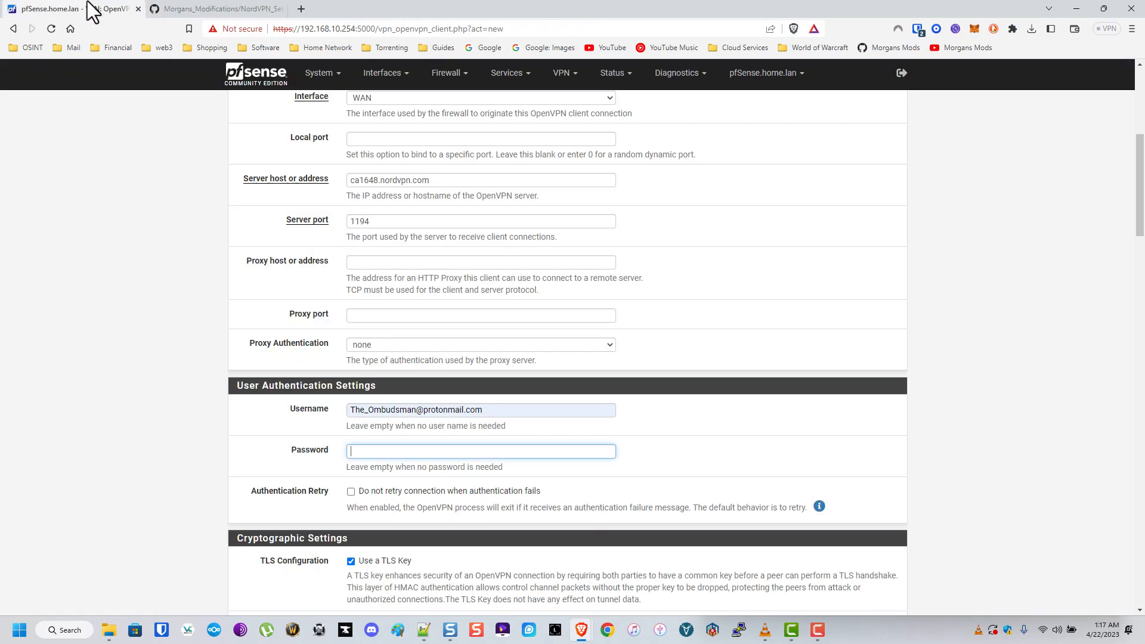
right_click(468, 452)
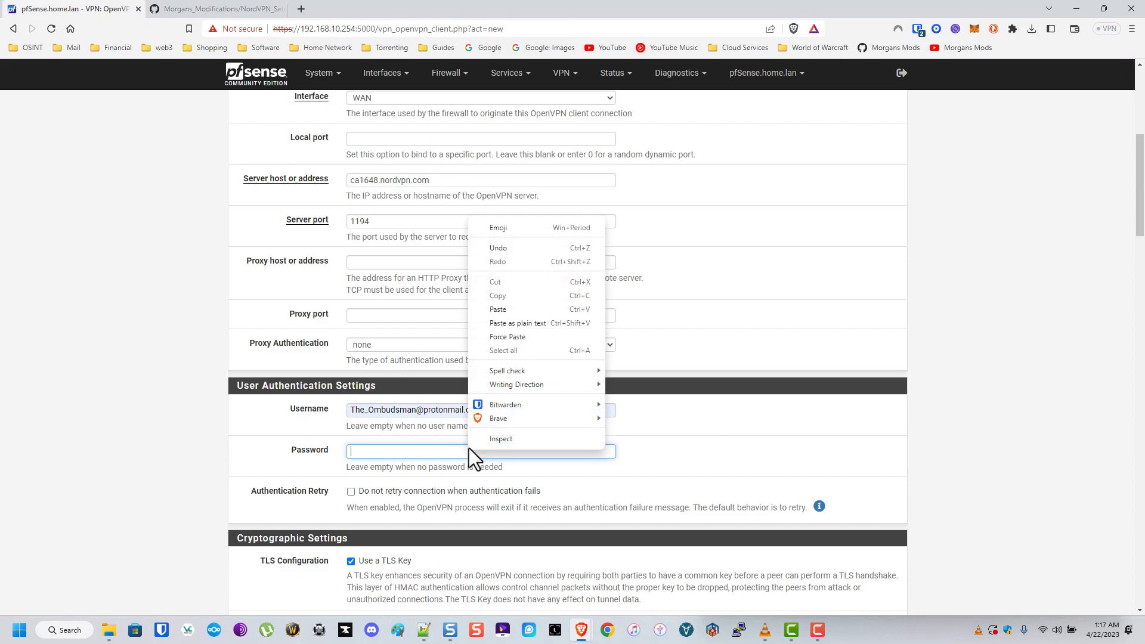
left_click(499, 309)
Turn off automatic TLS key generation and paste the OpenVPN static key block from the .ovpn file in Notepad++ into the TLS Key field.
scroll(702, 493, "down", 3)
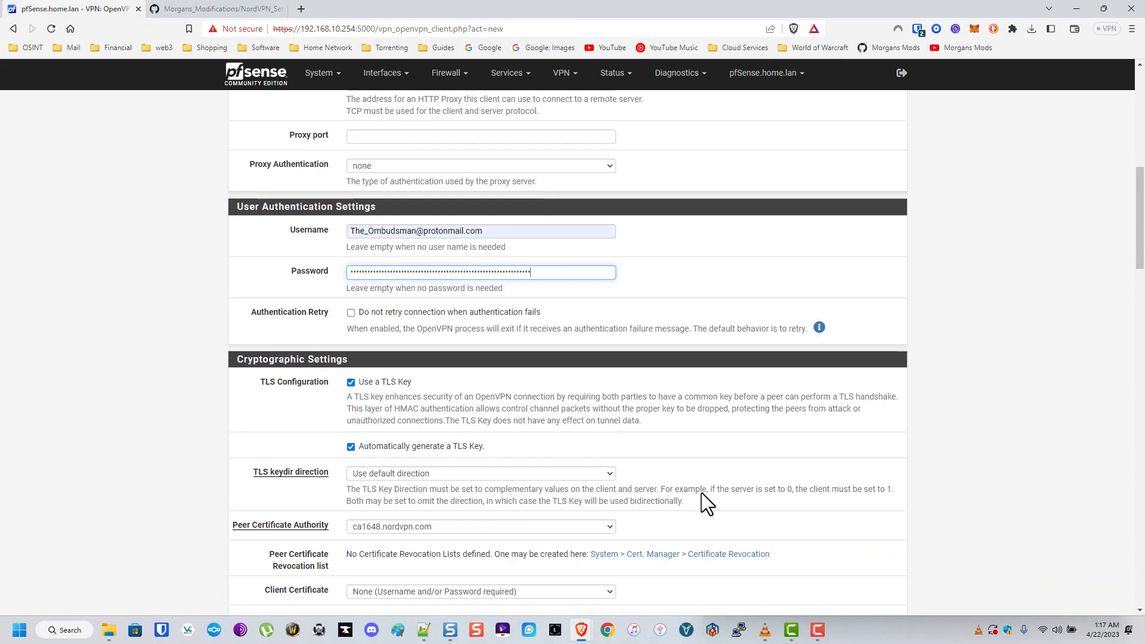
left_click(351, 447)
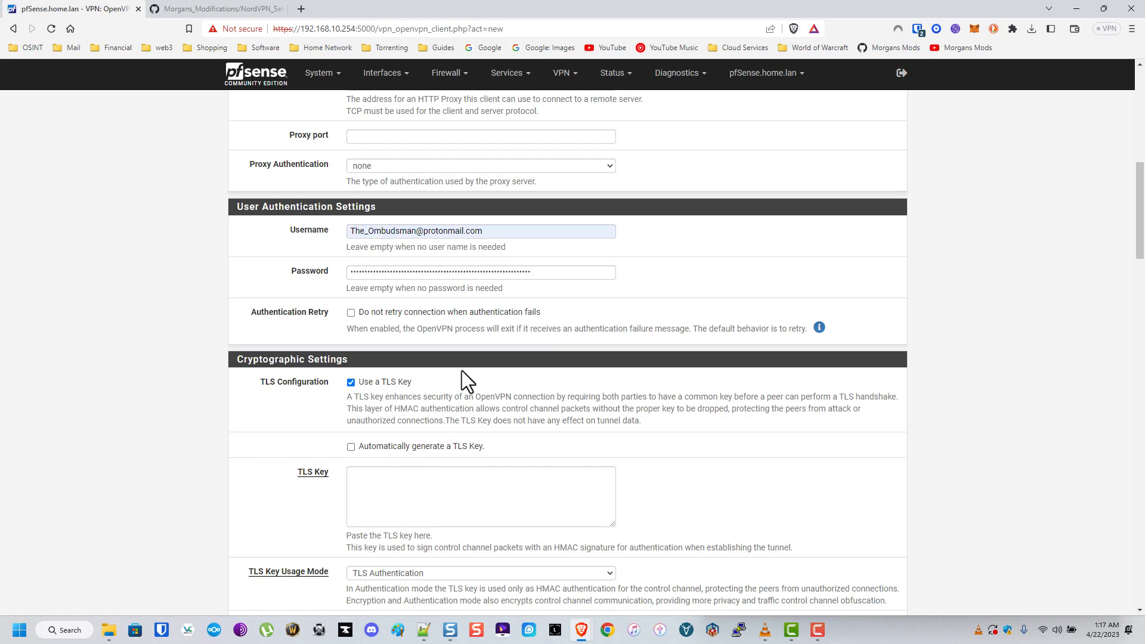
left_click(424, 630)
scroll(883, 477, "down", 3)
scroll(883, 481, "down", 4)
left_click_drag(926, 545, 730, 383)
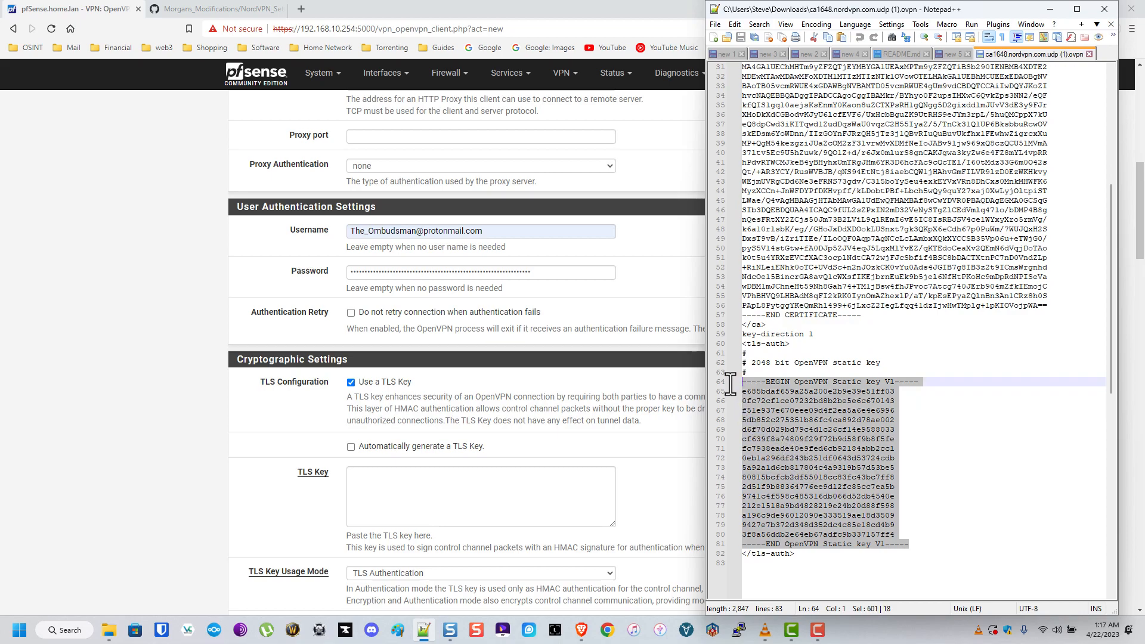
right_click(807, 402)
left_click(846, 149)
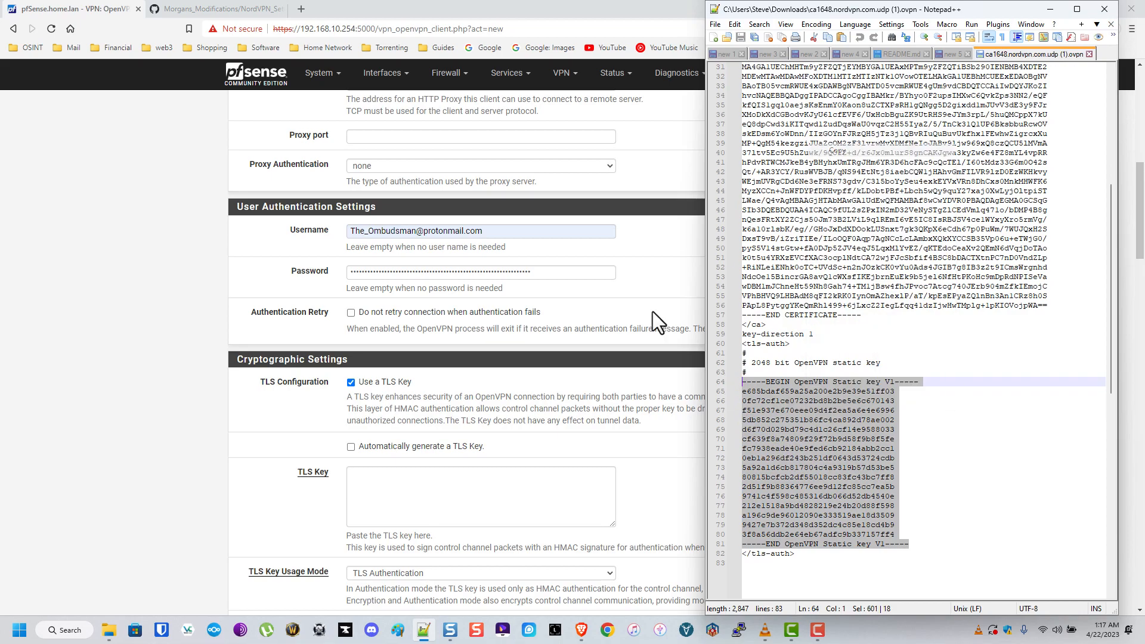
left_click(440, 471)
right_click(441, 471)
left_click(470, 329)
Remove AES-128-GCM and CHACHA20-POLY1305 from the allowed data encryption algorithms and add AES-256-CBC.
scroll(657, 474, "down", 4)
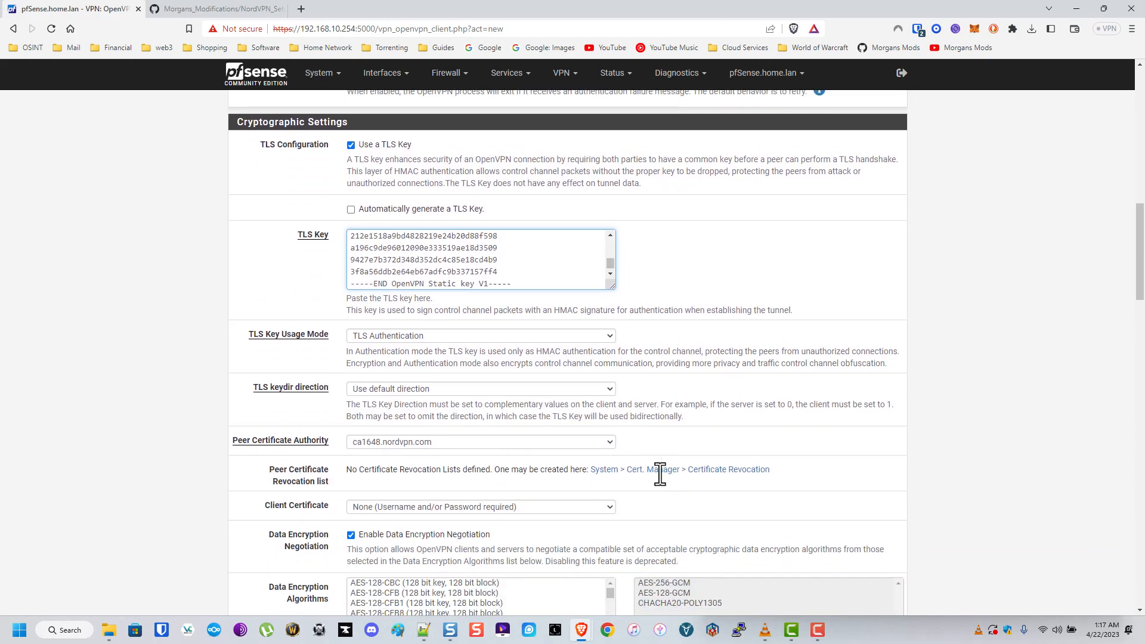
scroll(657, 469, "down", 2)
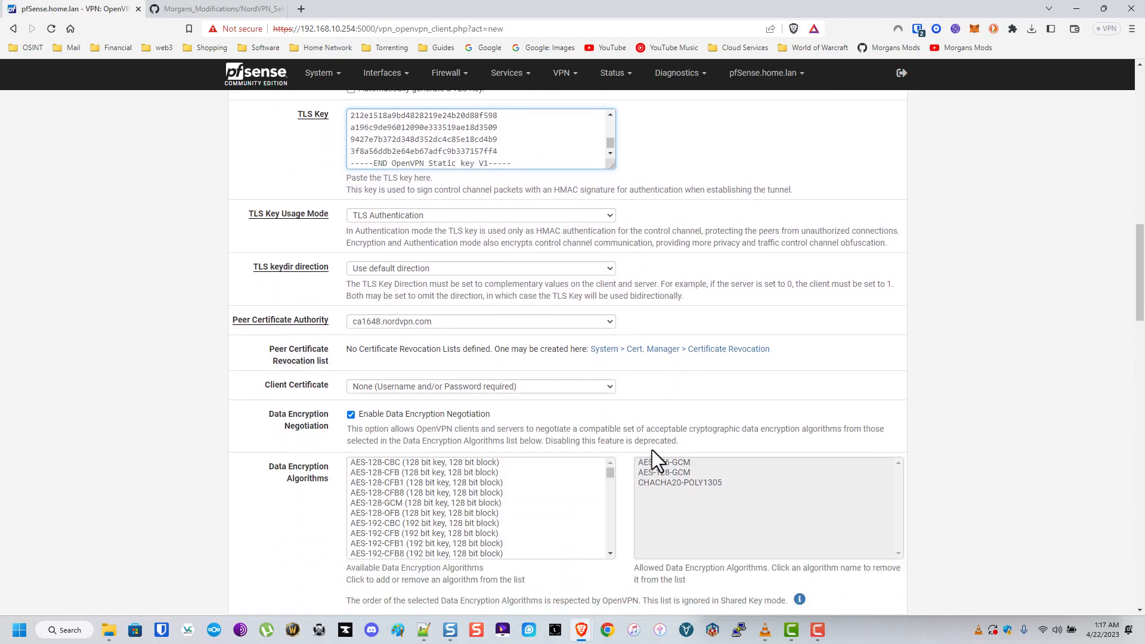
scroll(645, 398, "down", 1)
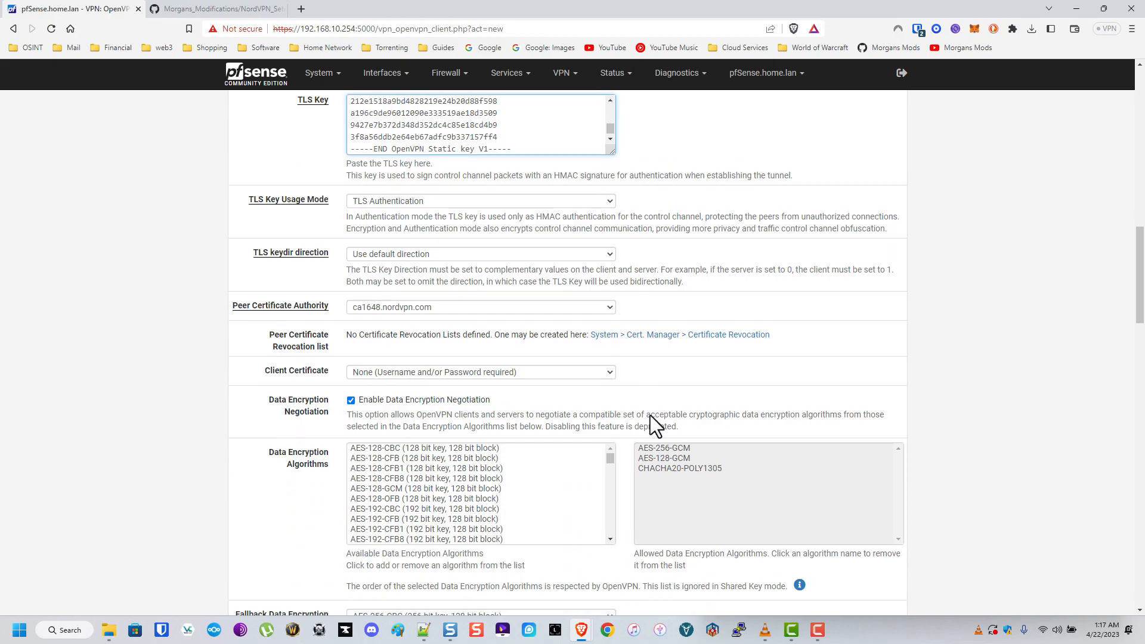
left_click(682, 424)
left_click(685, 412)
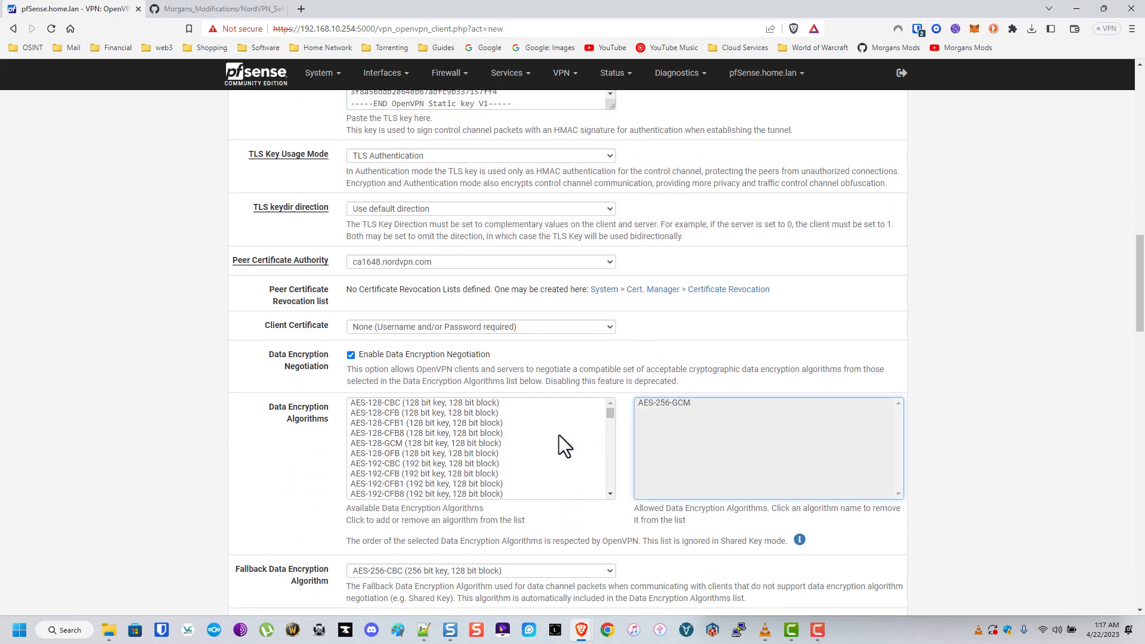
scroll(543, 438, "down", 1)
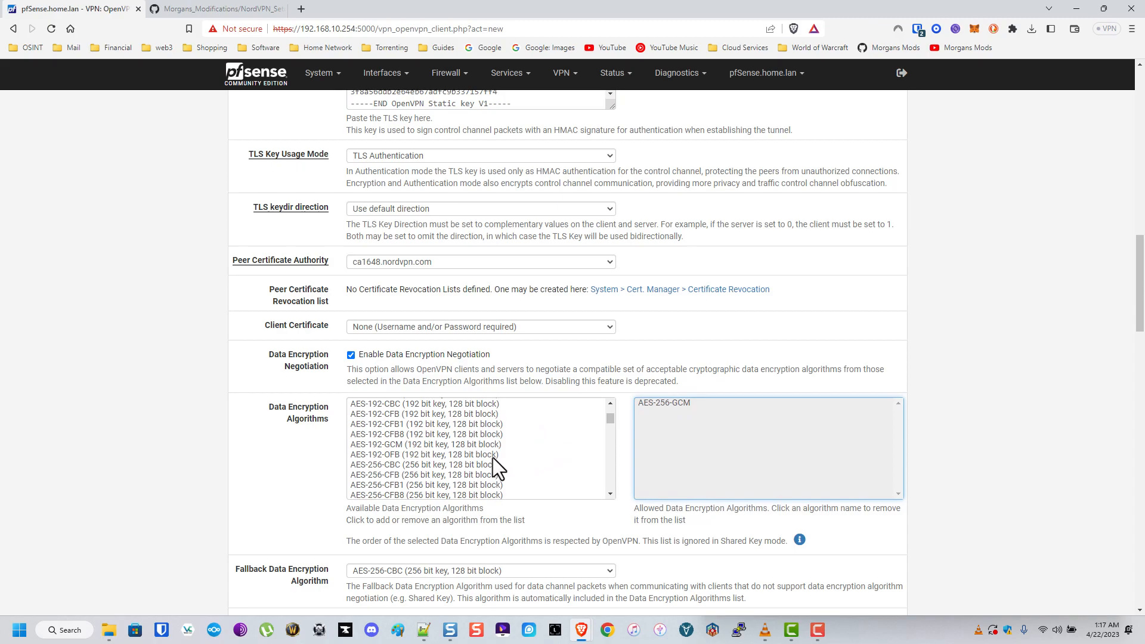
left_click(460, 464)
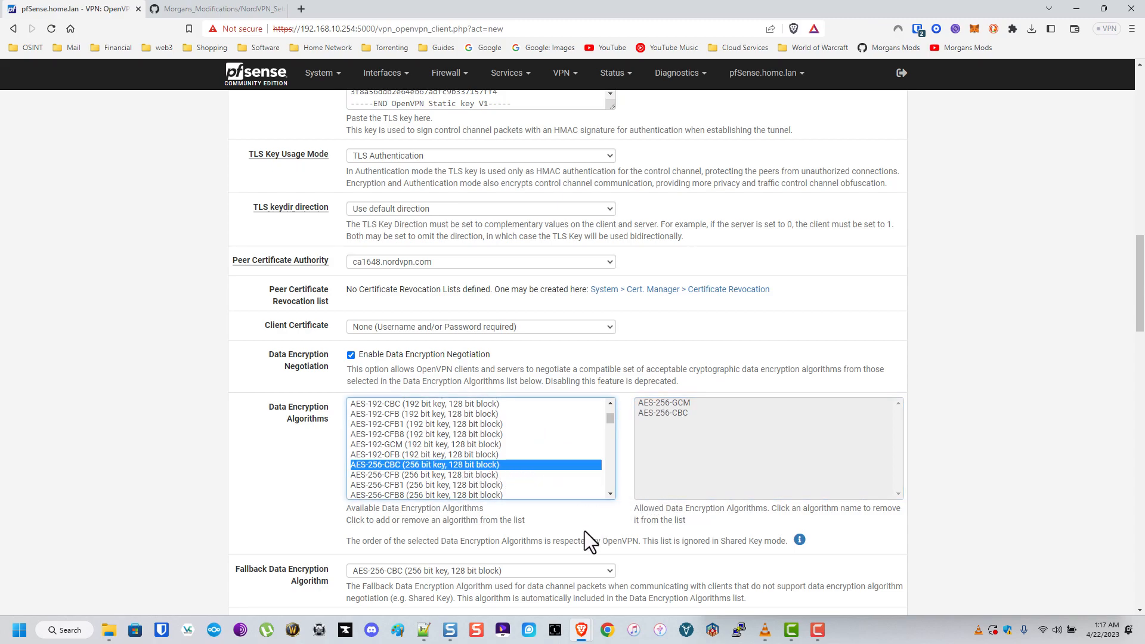
Set the fallback data encryption algorithm to AES-256-GCM and the client certificate to webConfigurator default.
left_click(520, 572)
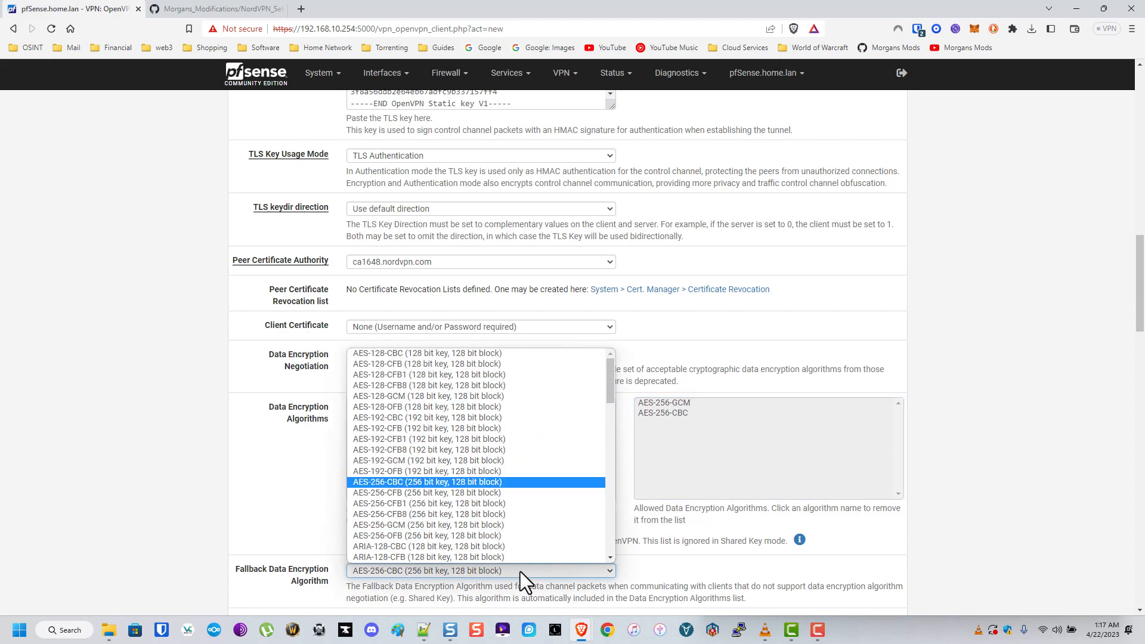
left_click(450, 526)
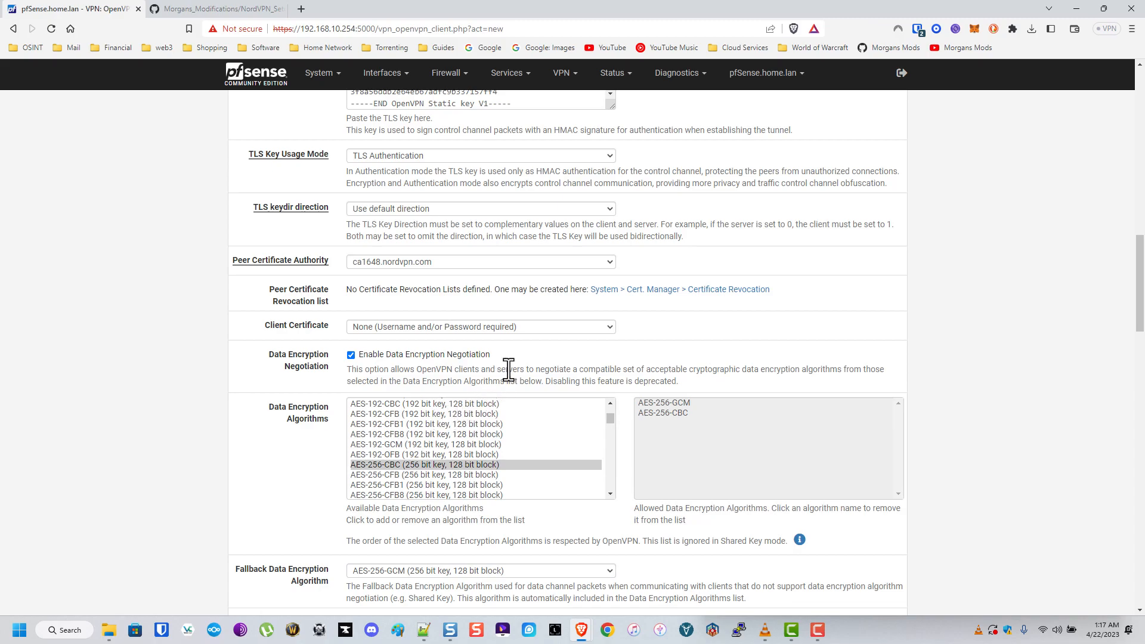
left_click(510, 331)
left_click(510, 331)
left_click(508, 332)
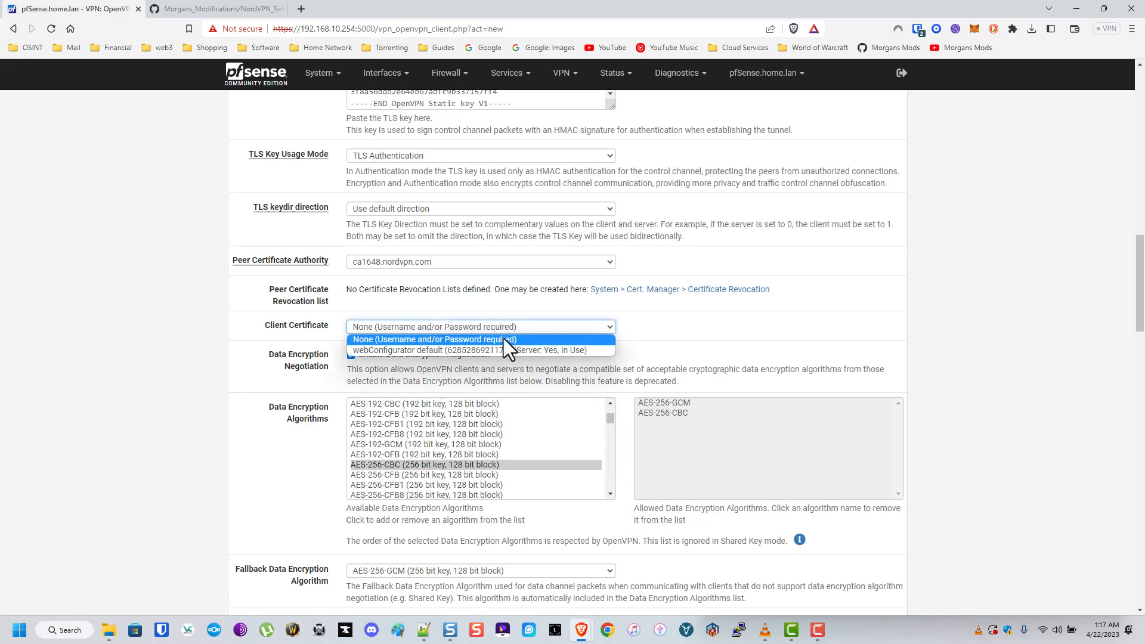
left_click(494, 351)
Set the auth digest algorithm to SHA512 (512-bit) and enable the option not to add or remove routes automatically.
scroll(431, 424, "down", 5)
scroll(307, 457, "down", 1)
scroll(307, 457, "down", 3)
left_click(385, 446)
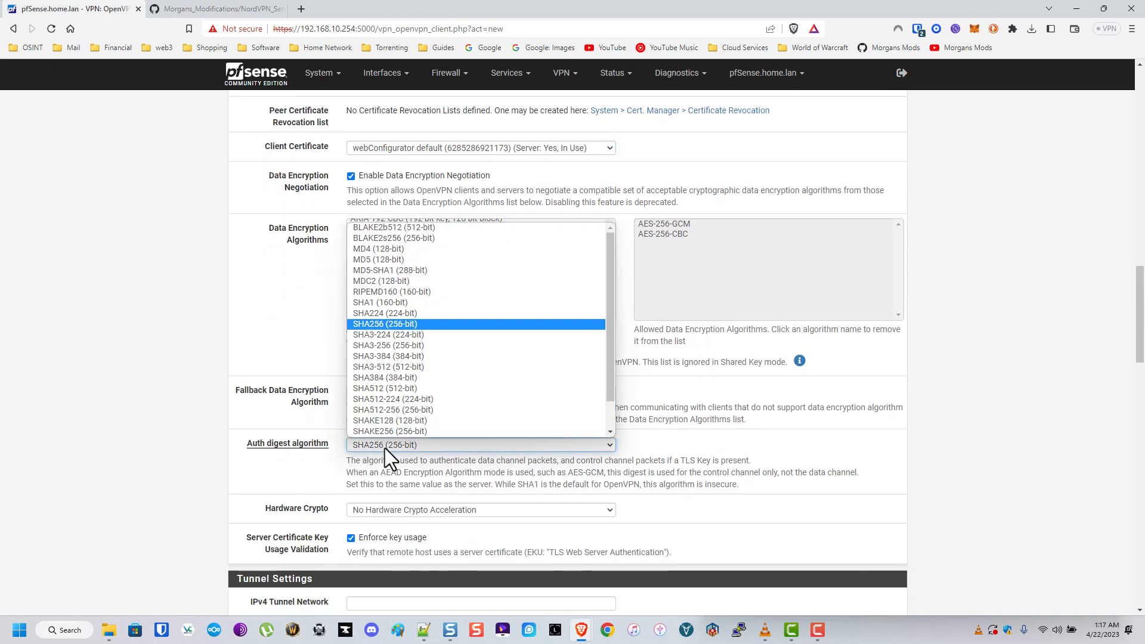
left_click(425, 389)
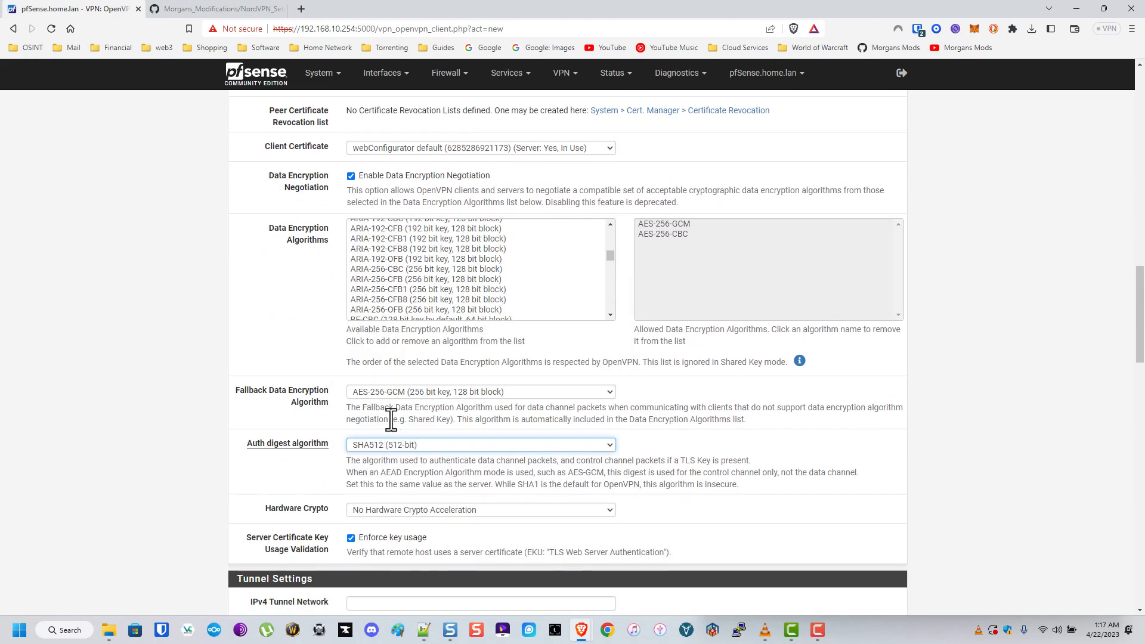
scroll(336, 482, "down", 9)
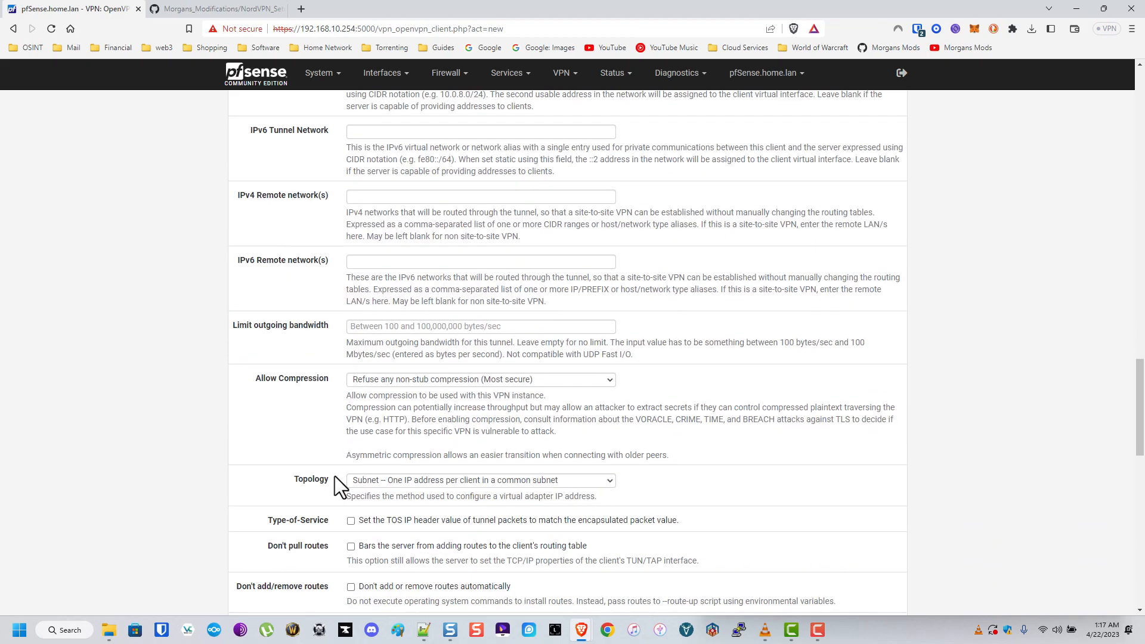
scroll(335, 484, "down", 1)
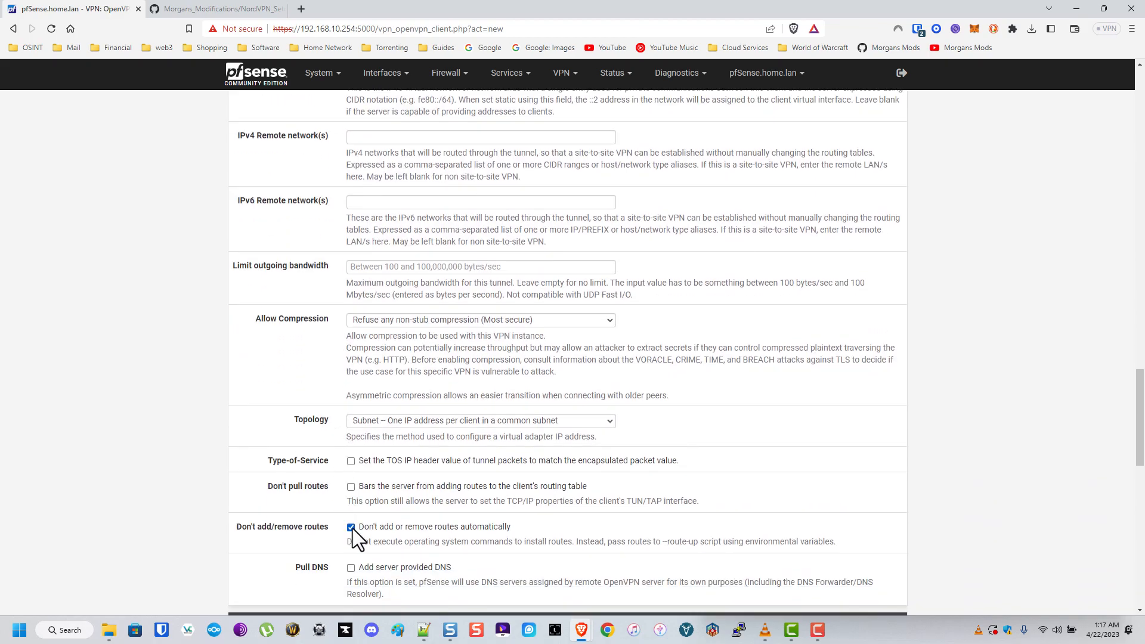
Set Exit Notify to Disabled and limit the client's gateway creation to IPv4 only.
scroll(318, 478, "down", 3)
scroll(306, 465, "down", 5)
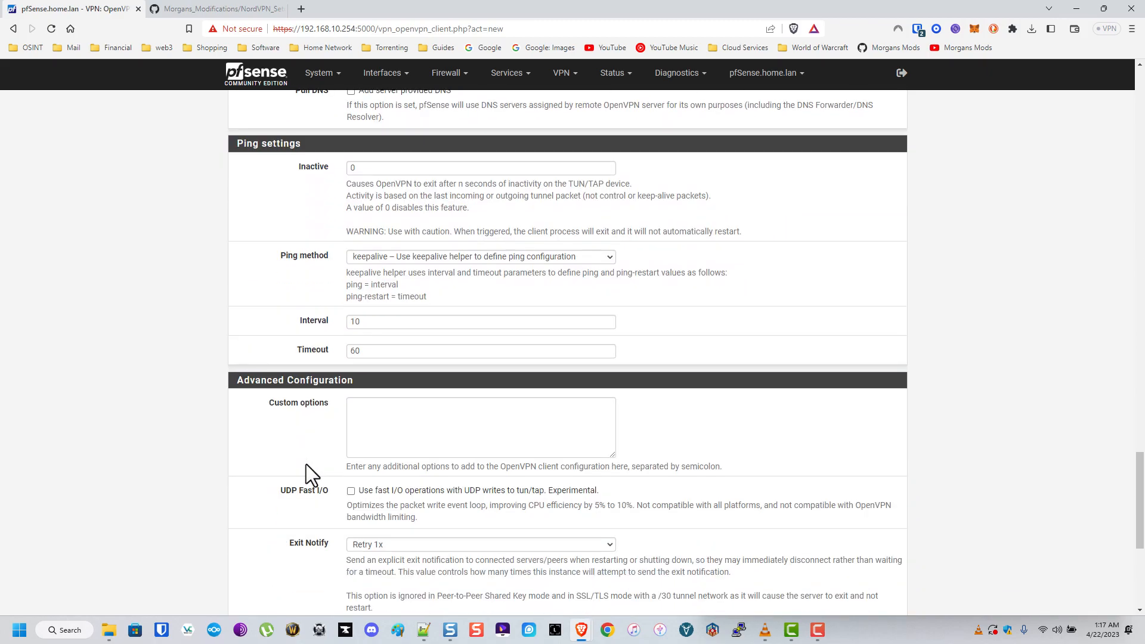
scroll(306, 464, "down", 2)
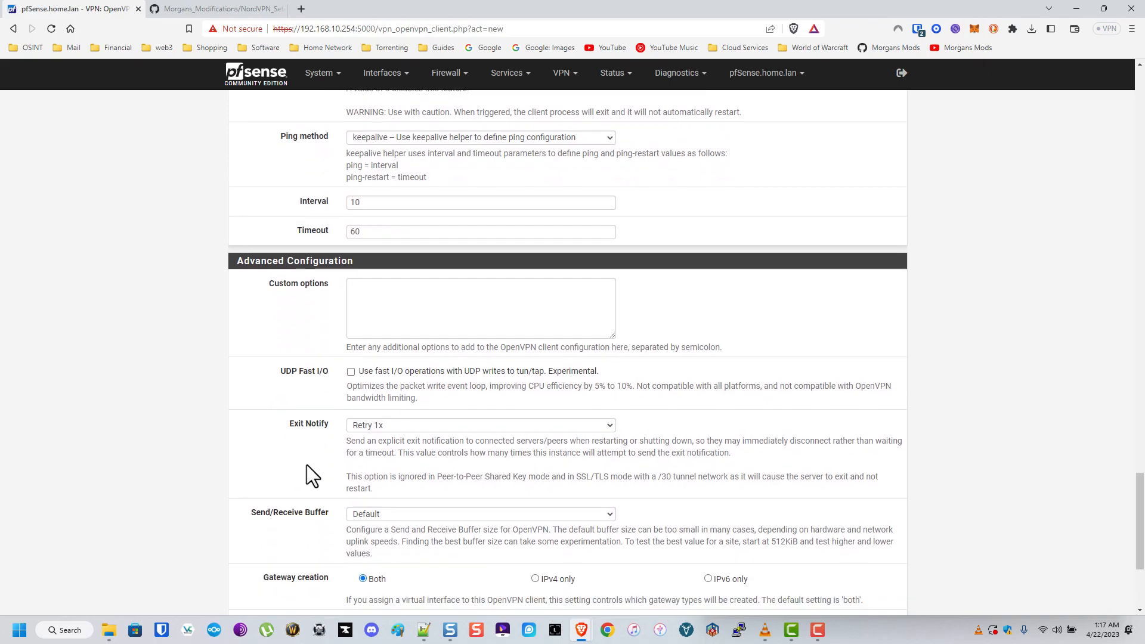
left_click(390, 426)
left_click(388, 438)
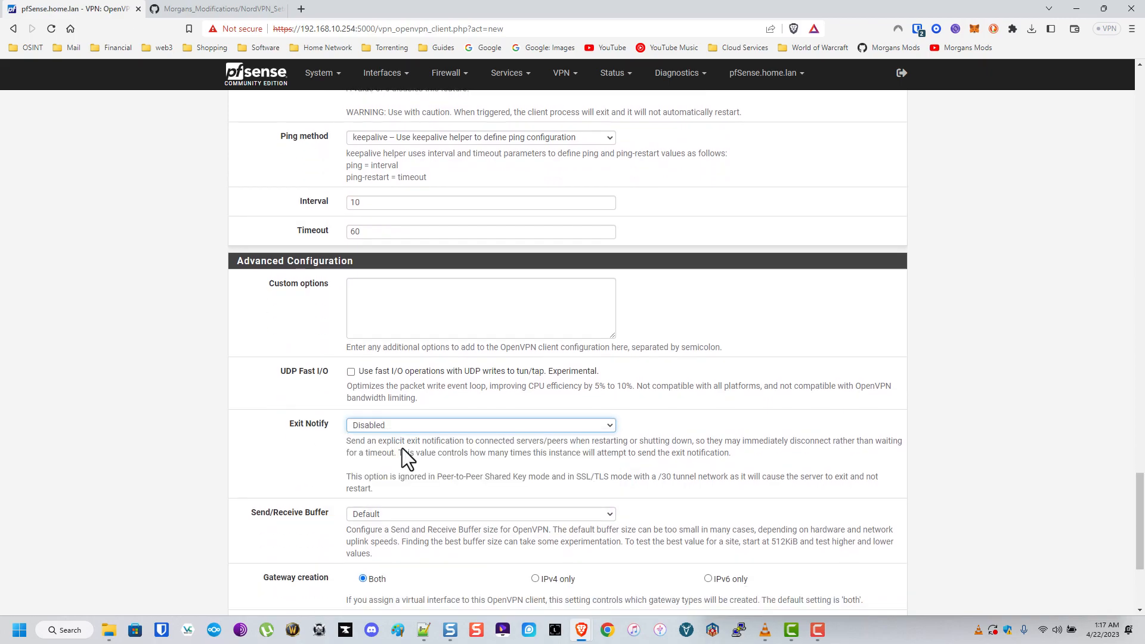
left_click(549, 577)
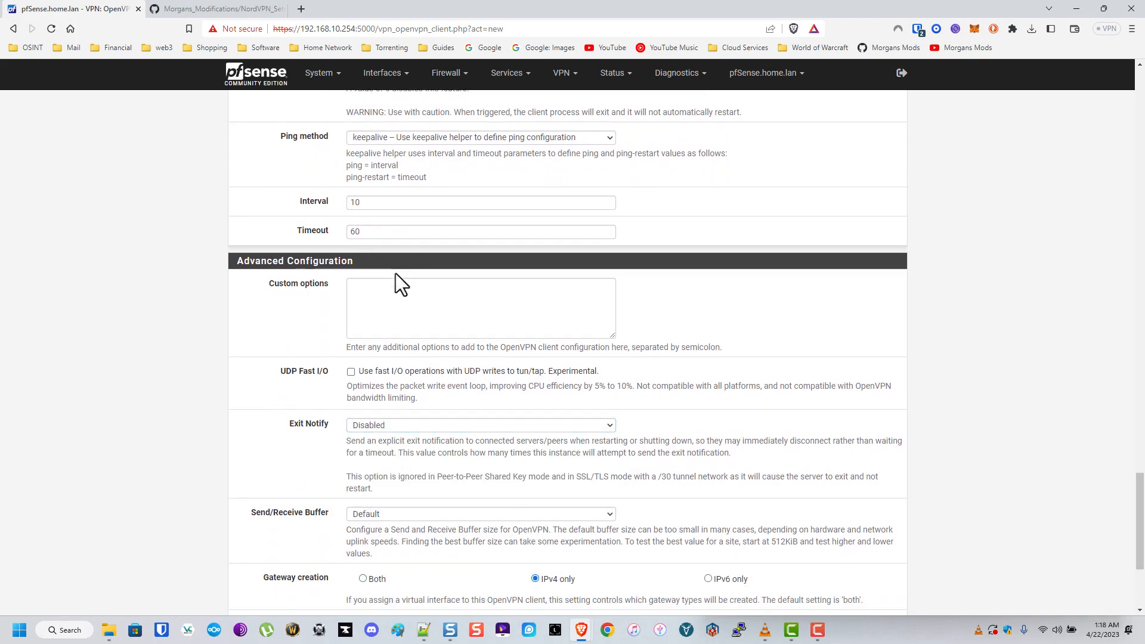
Copy the Additional Config Options block from the GitHub NordVPN_Setup.md guide and paste it into the pfSense client's Custom options.
left_click(205, 9)
scroll(466, 409, "down", 10)
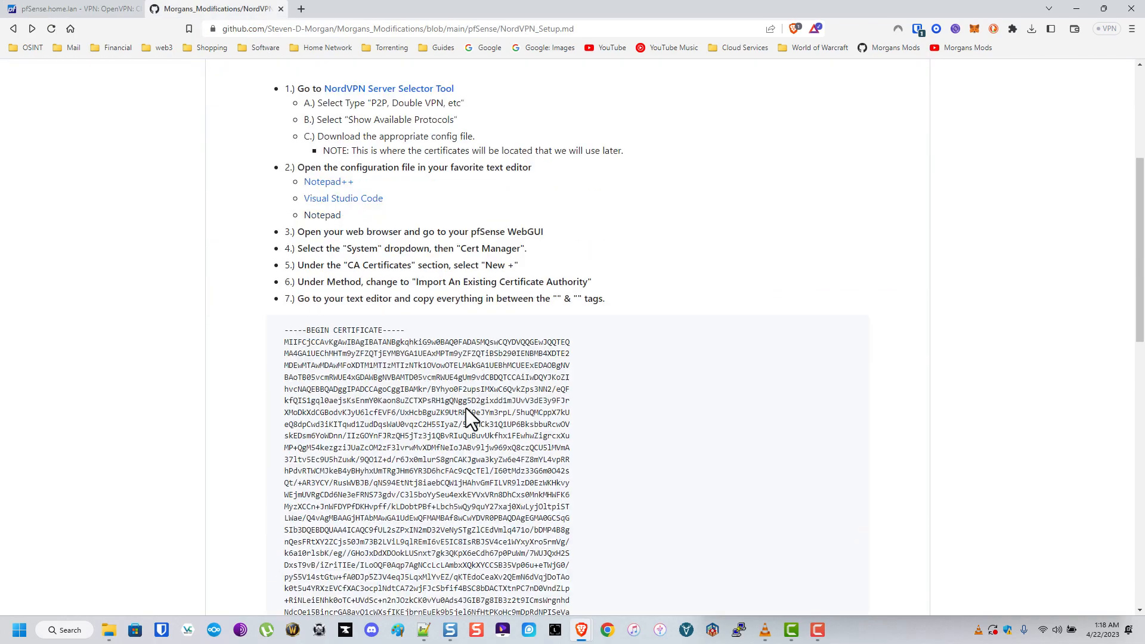
scroll(466, 408, "down", 5)
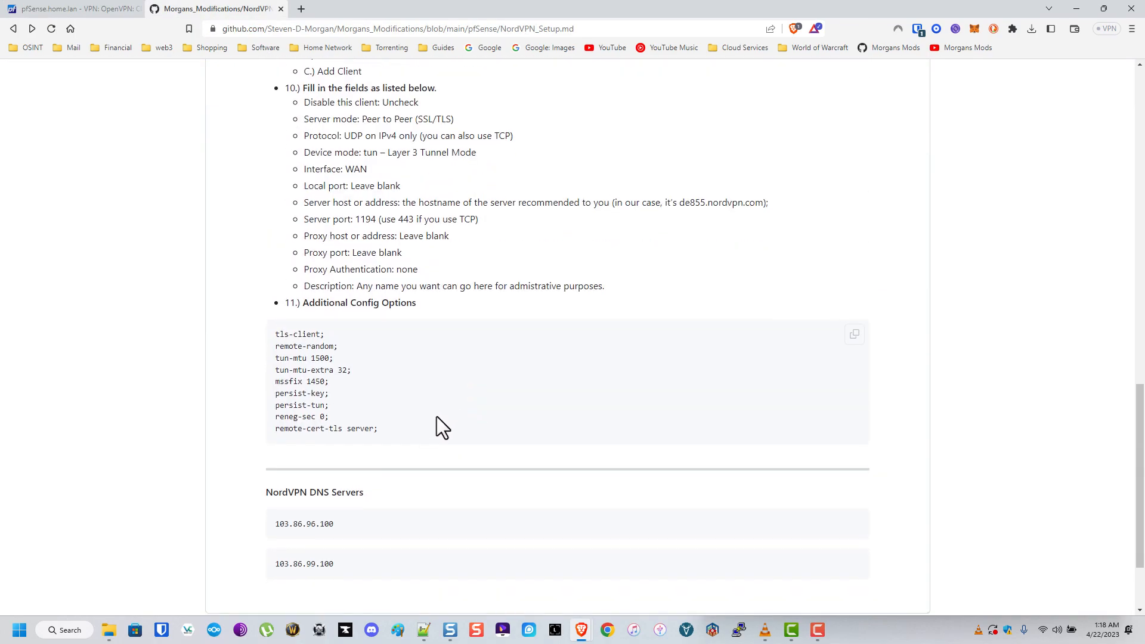
left_click(859, 344)
left_click(89, 9)
left_click(432, 292)
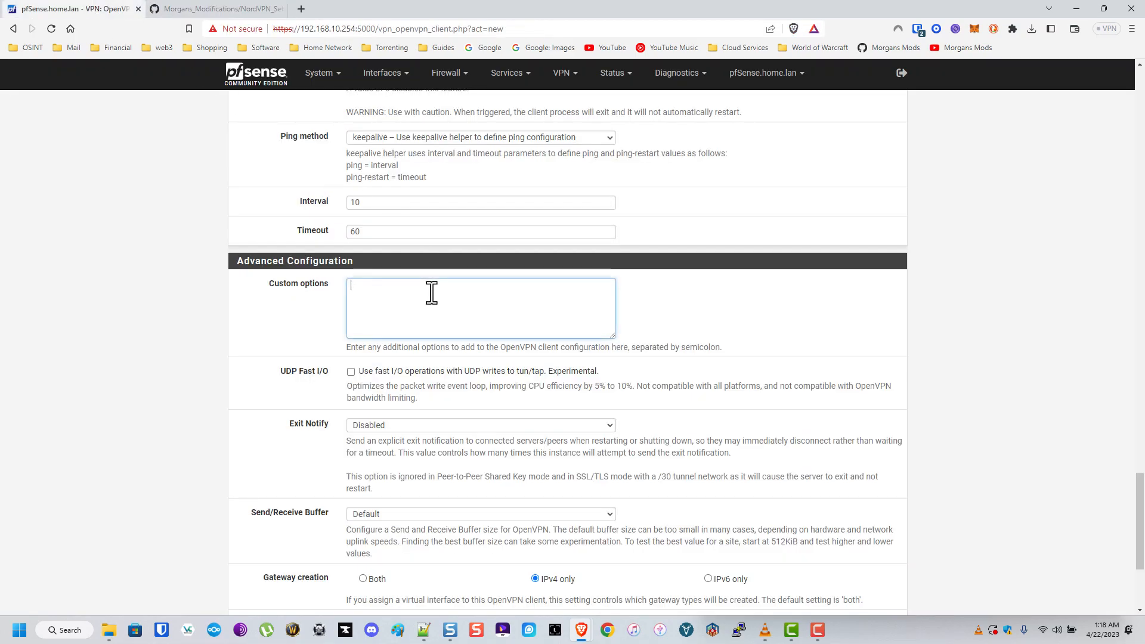
right_click(493, 297)
left_click(487, 382)
Set the verbosity level to 3 (recommended) and save the OpenVPN client.
scroll(319, 402, "down", 3)
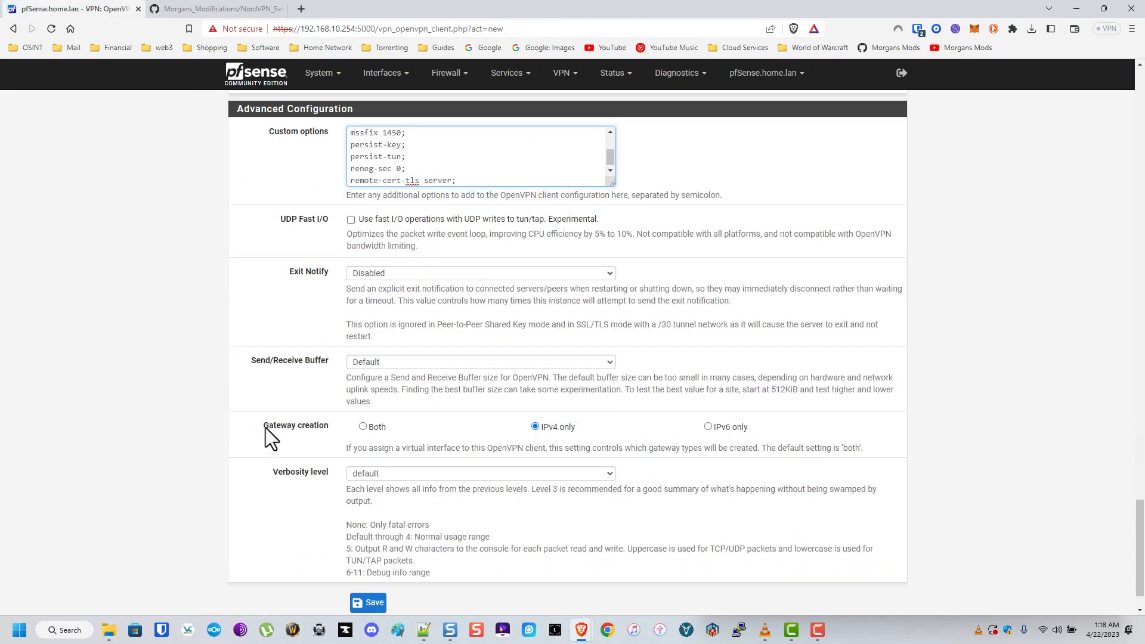
left_click(379, 448)
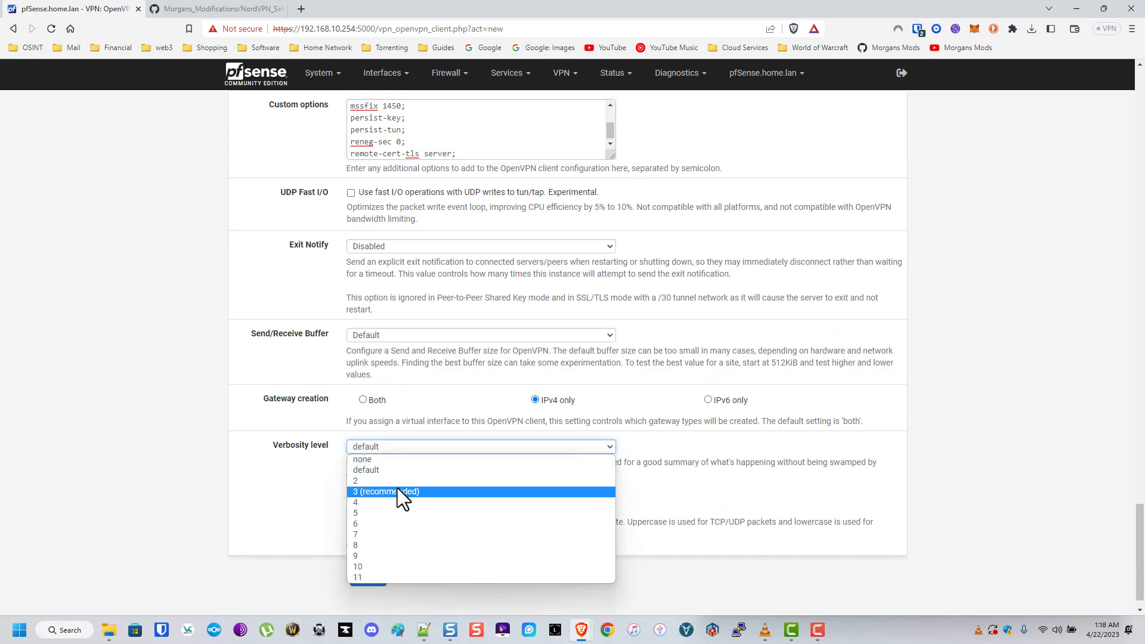
left_click(398, 491)
left_click(382, 583)
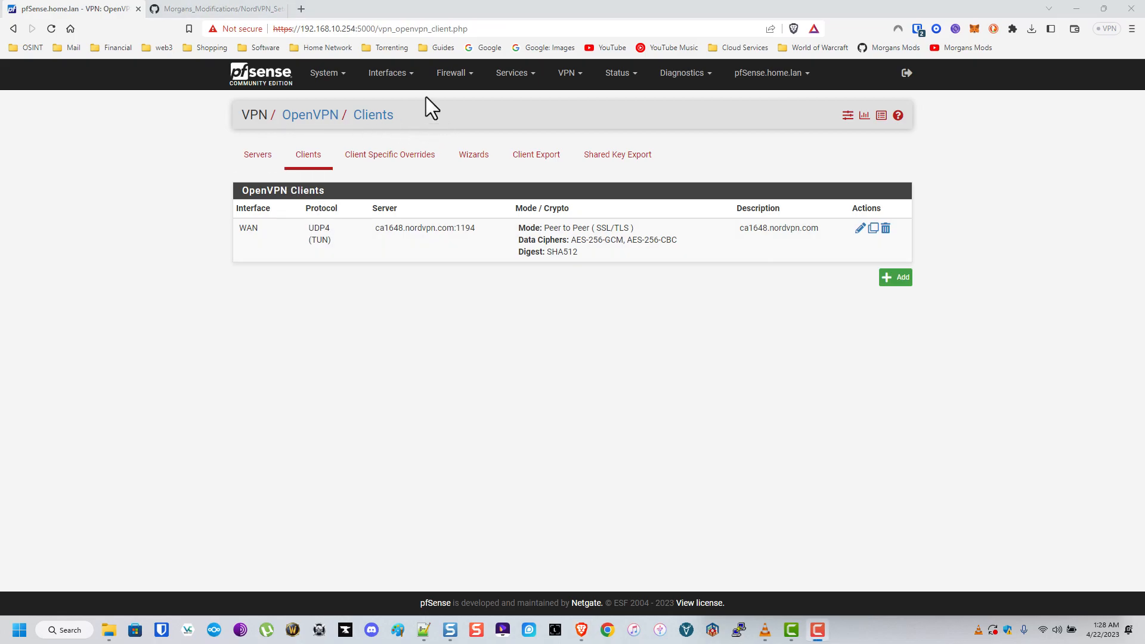
Add the network port ovpnc1 (ca1648.nordvpn.com) as a new interface in the interface assignments.
left_click(389, 72)
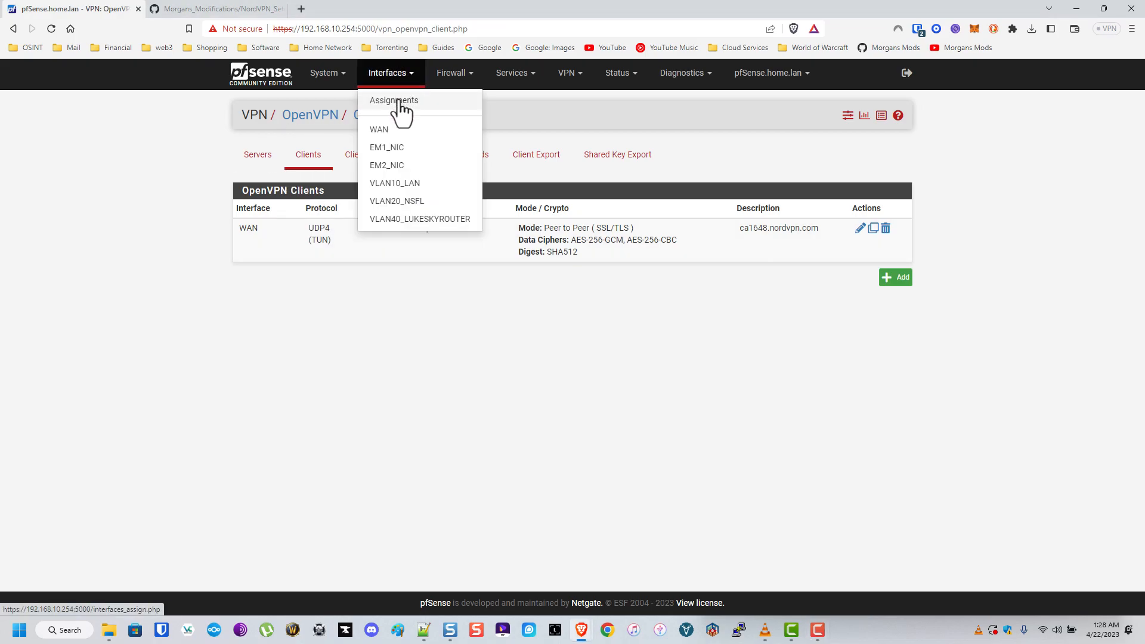
left_click(400, 105)
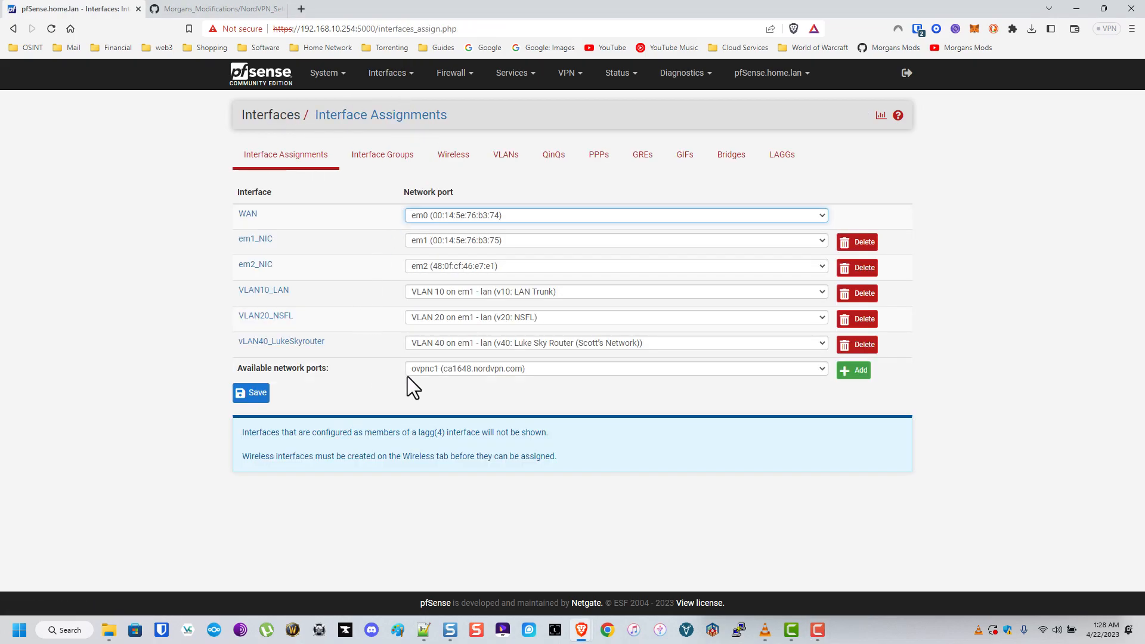
left_click(462, 371)
left_click(419, 379)
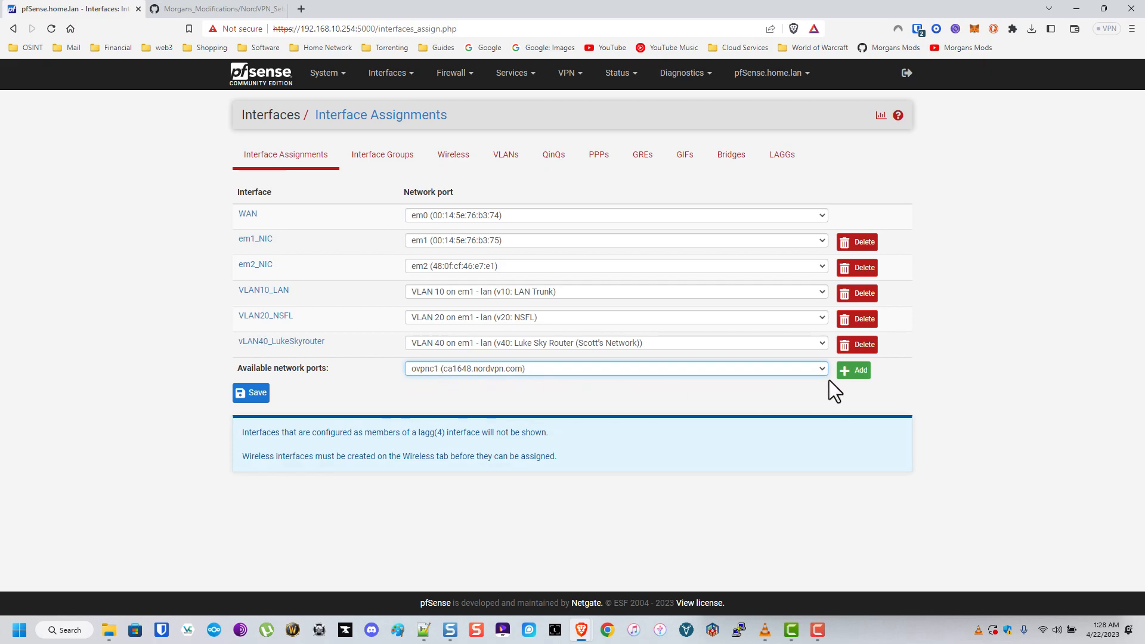
left_click(852, 374)
left_click(264, 438)
Open the newly added OPT4 interface, enable it with the description NordVPN, and save and apply the changes.
left_click(247, 342)
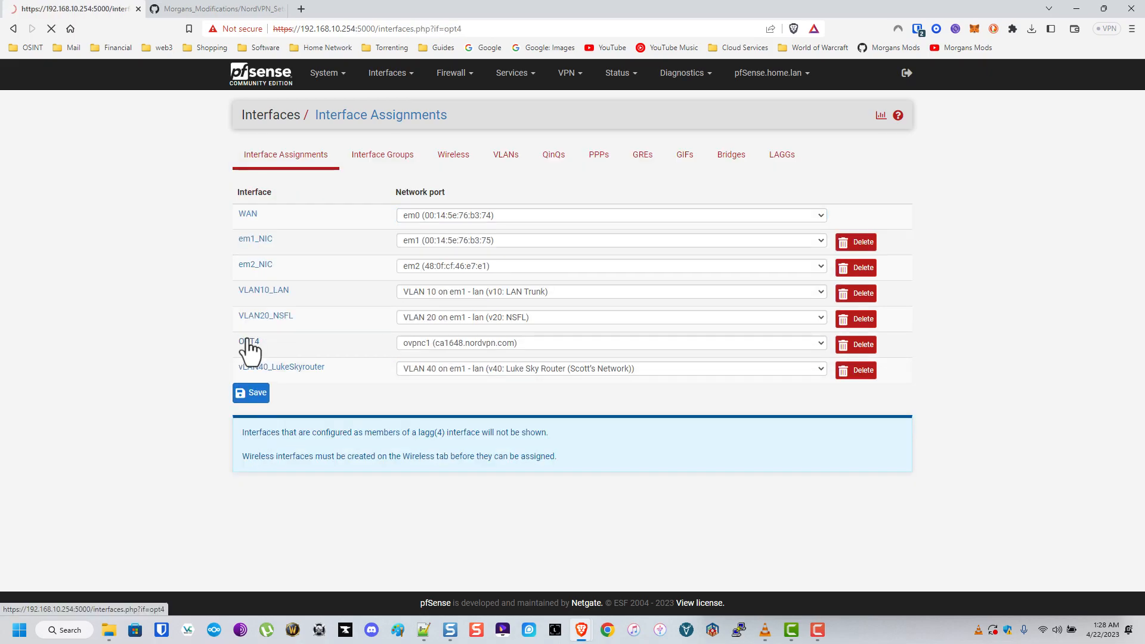
left_click(382, 197)
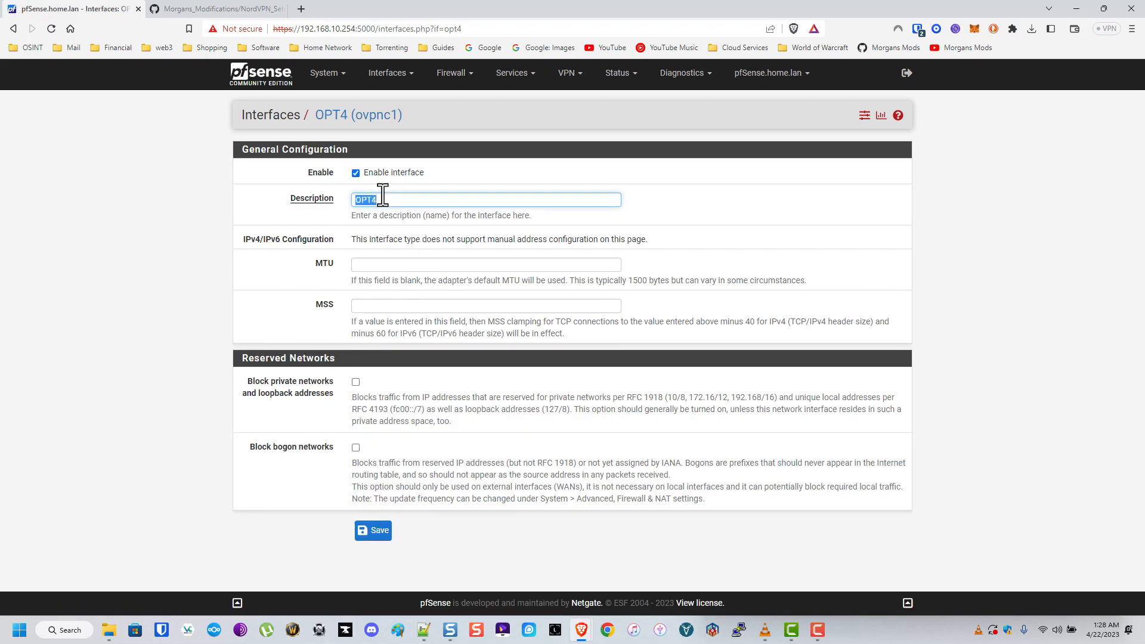
type("n")
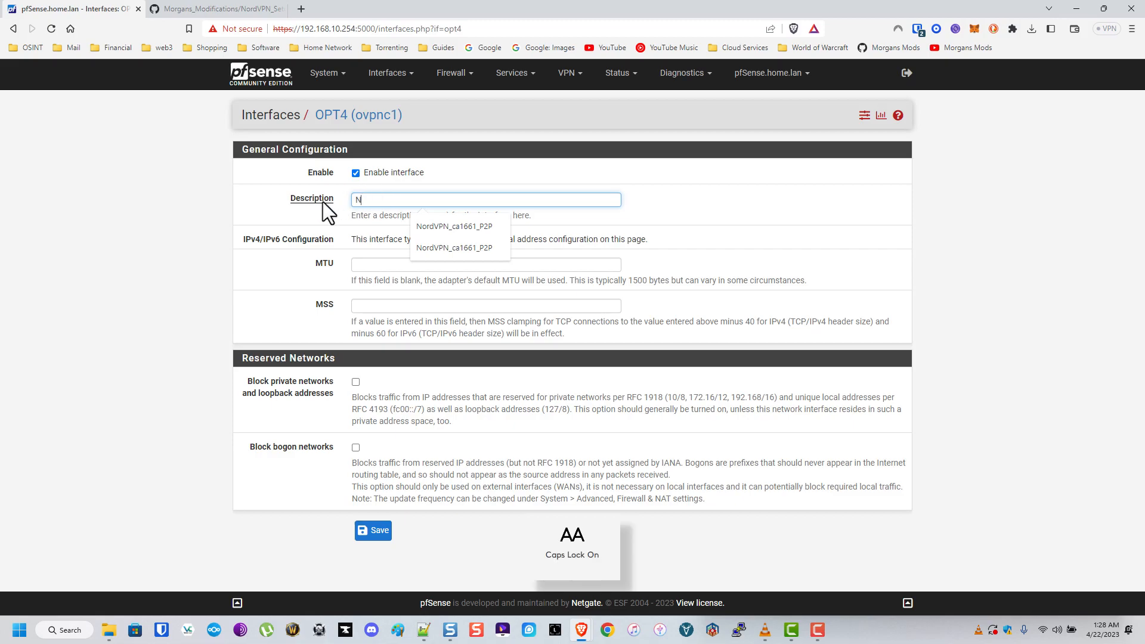
type("ordVPN")
left_click(376, 531)
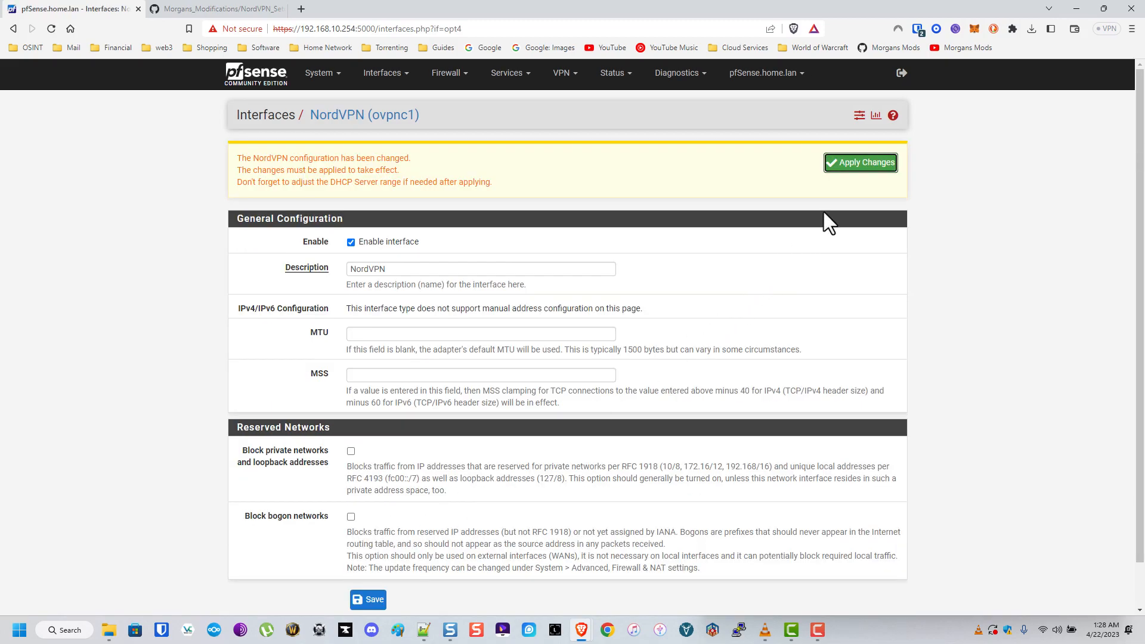
left_click(859, 167)
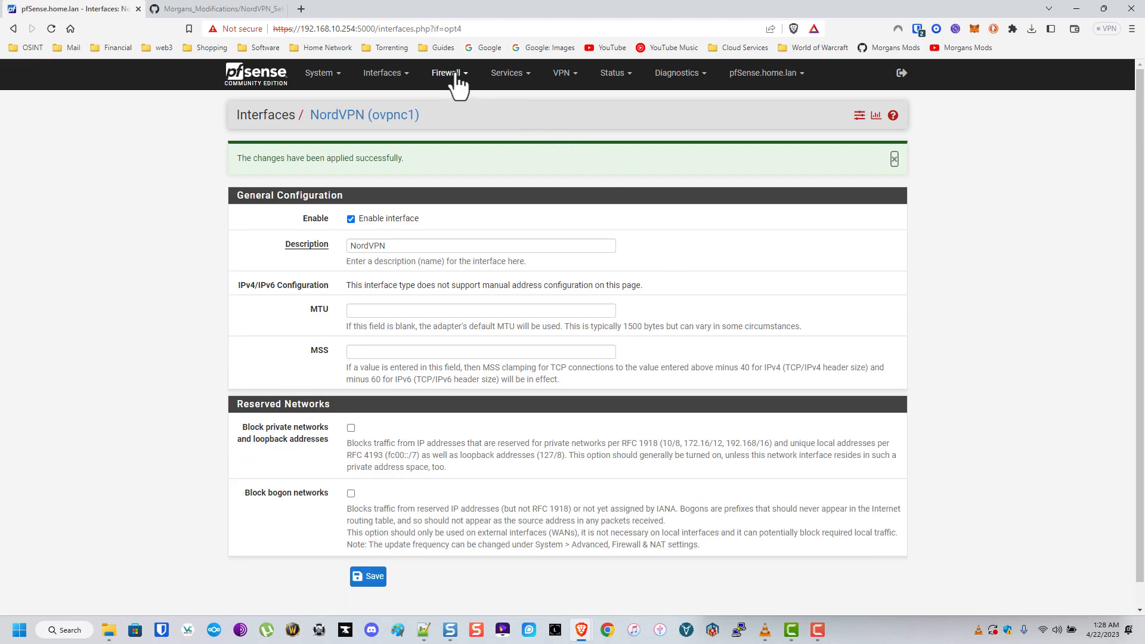
Switch the firewall's outbound NAT mode to Manual Outbound NAT rule generation, and save and apply the change.
left_click(455, 77)
left_click(466, 118)
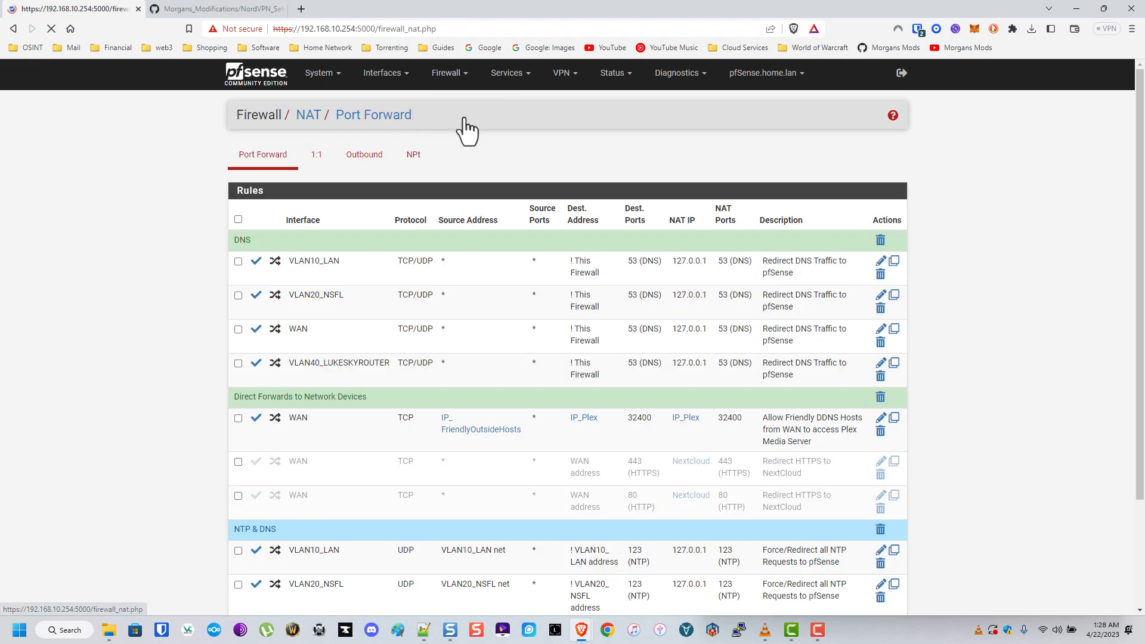
left_click(362, 156)
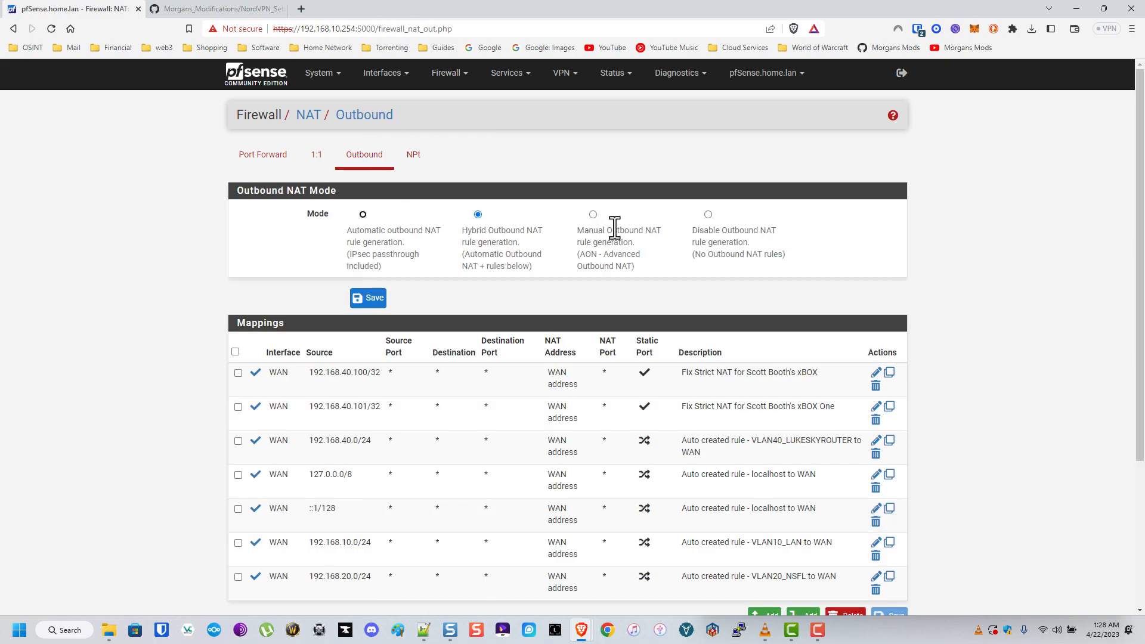
scroll(617, 236, "down", 2)
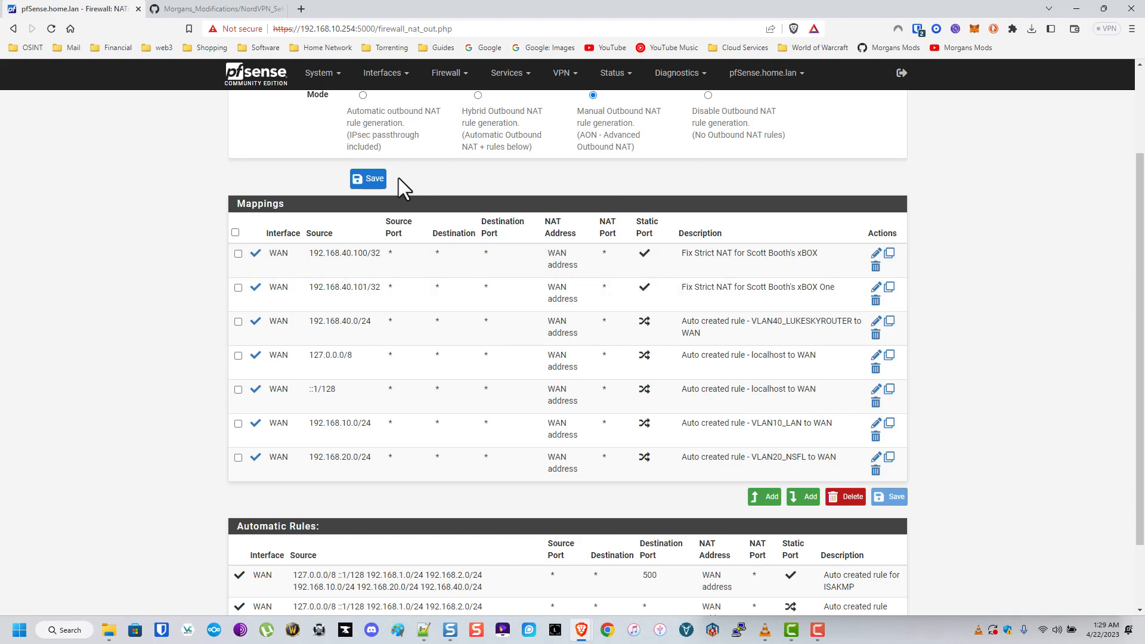
left_click(382, 178)
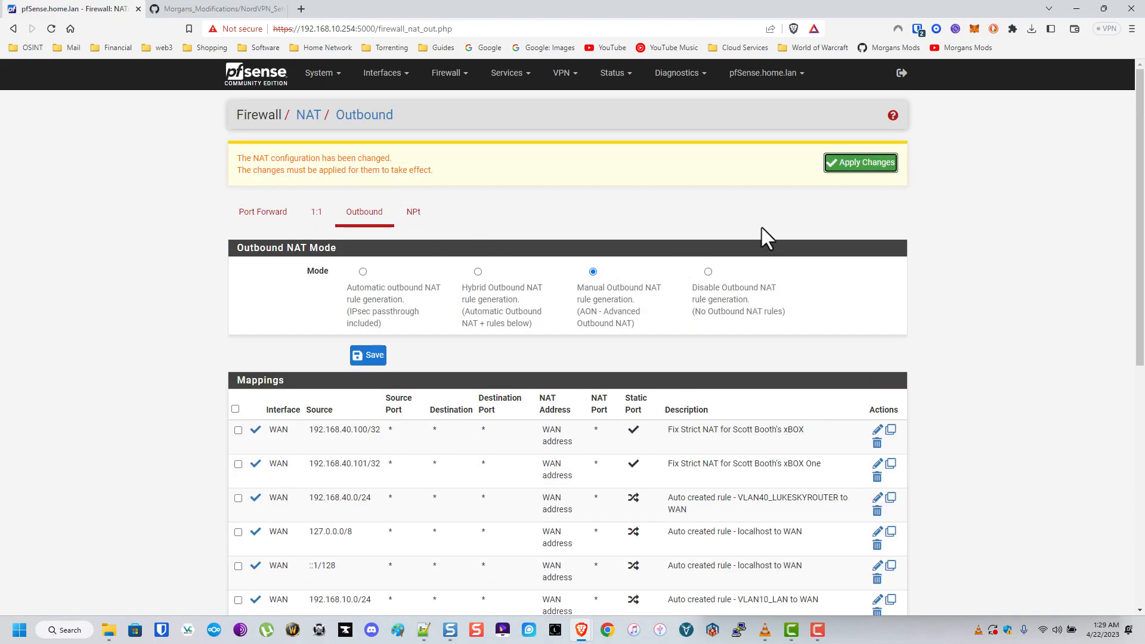
left_click(838, 167)
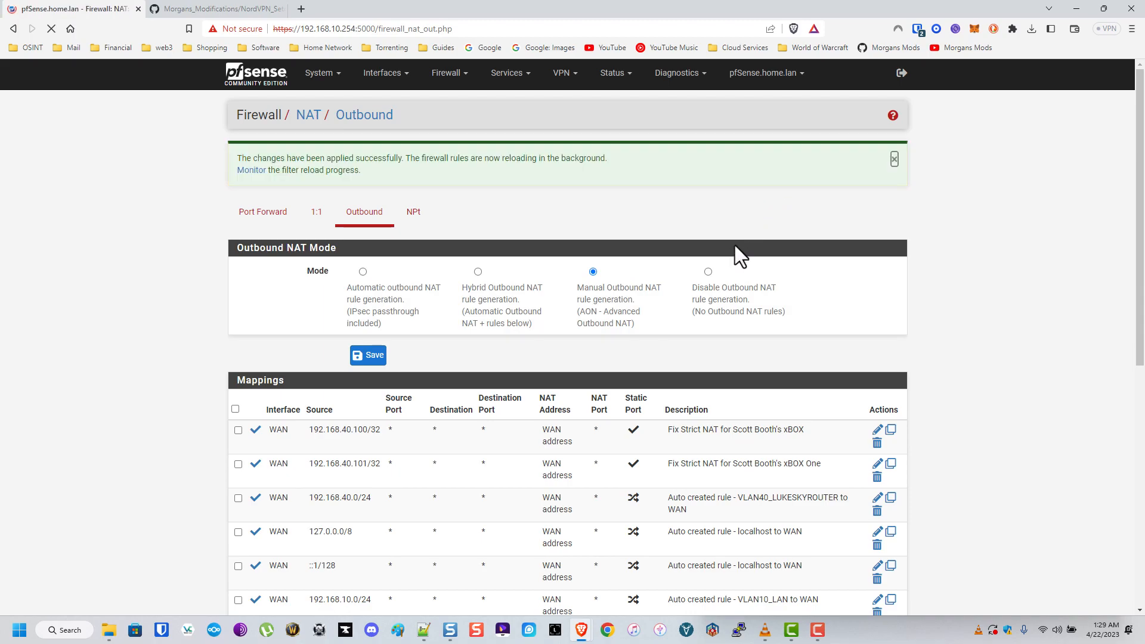
Delete all auto-created ISAKMP outbound NAT mappings plus the non-ISAKMP EM2_NIC to WAN mapping for 192.168.2.0/24, and apply the changes.
scroll(852, 503, "down", 6)
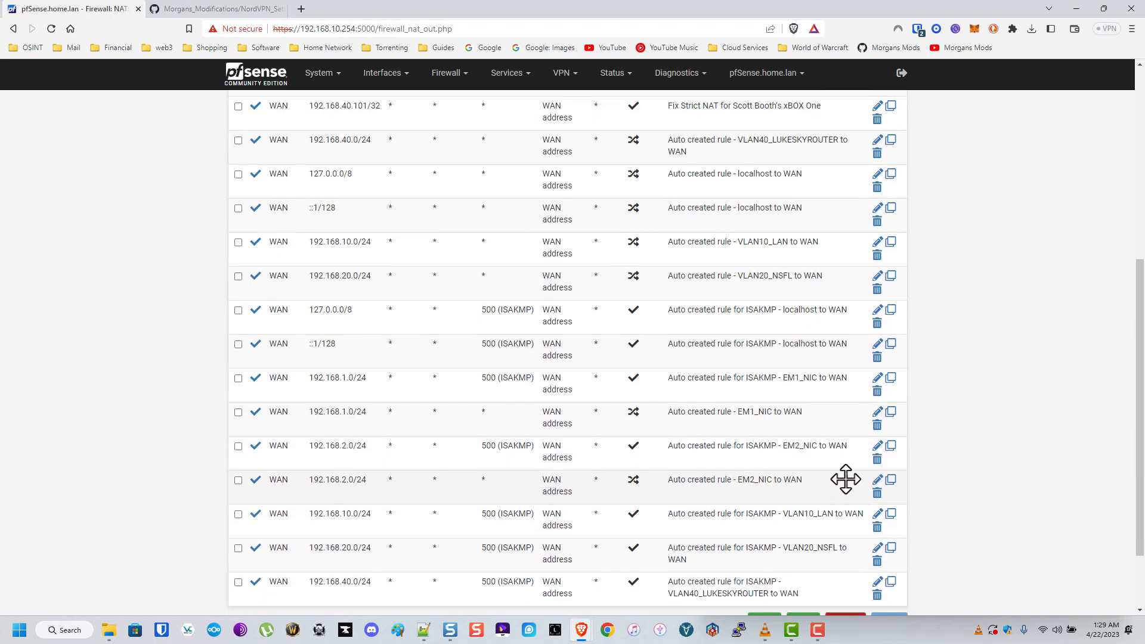
left_click(877, 391)
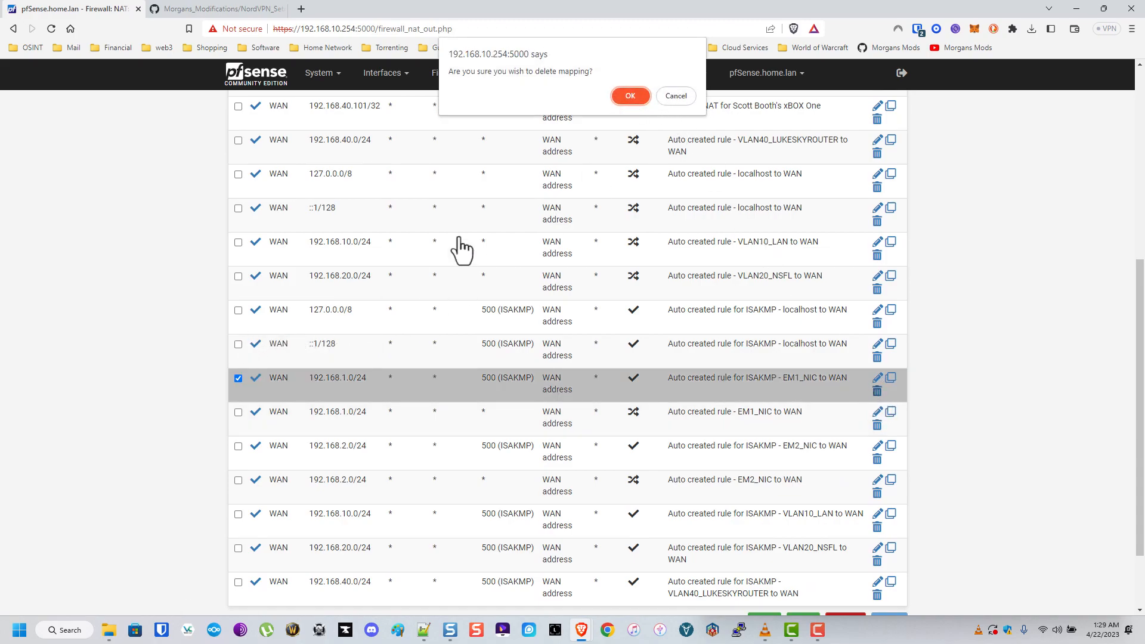
left_click(677, 97)
left_click(238, 346)
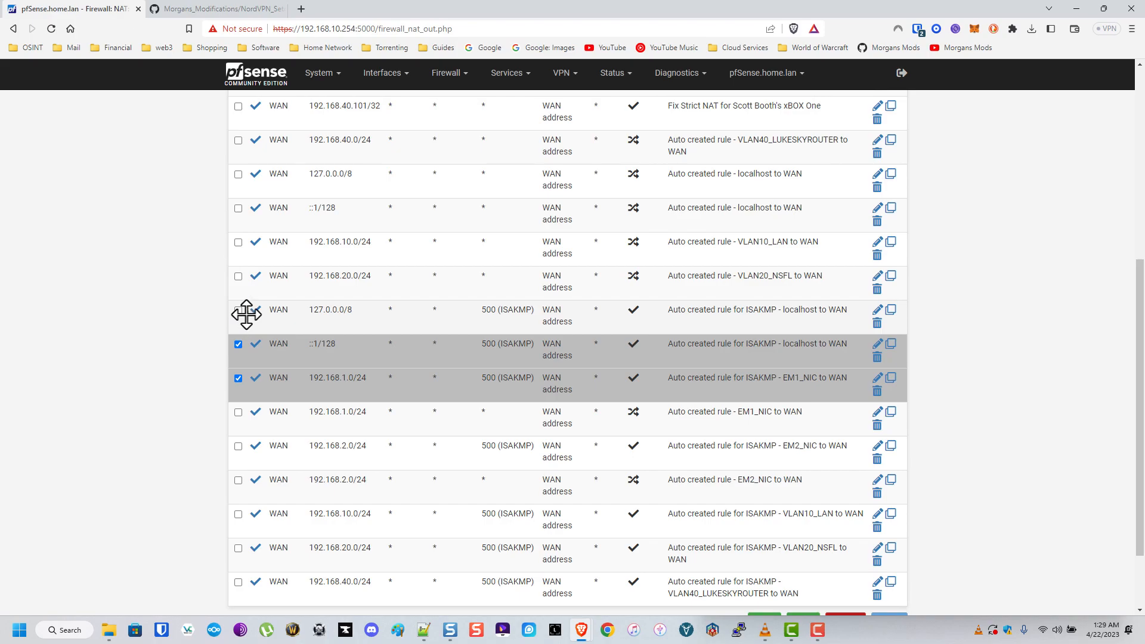
left_click(245, 313)
scroll(412, 410, "down", 1)
left_click(237, 400)
left_click(241, 427)
left_click(242, 461)
left_click(239, 494)
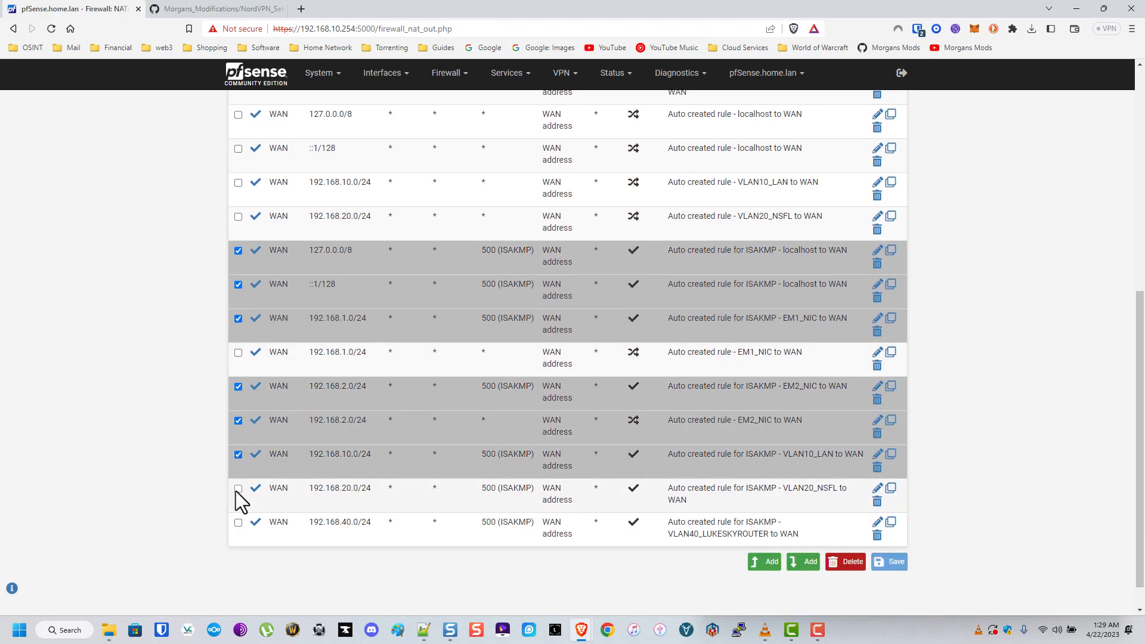
left_click(236, 525)
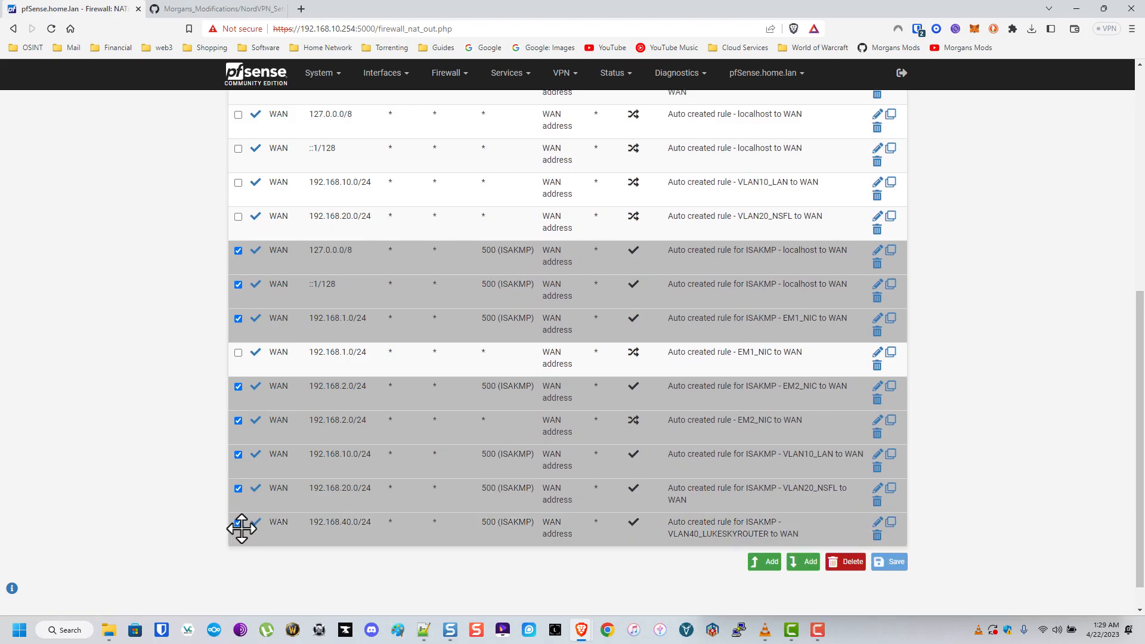
scroll(679, 514, "up", 2)
scroll(835, 543, "down", 3)
left_click(846, 530)
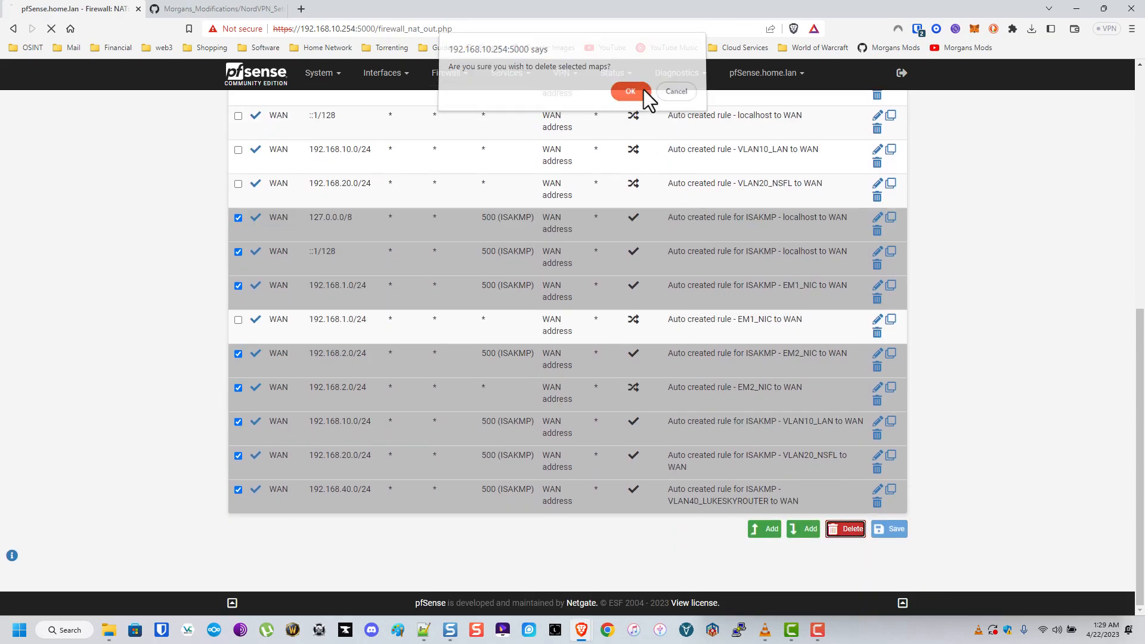
left_click(643, 89)
left_click(836, 166)
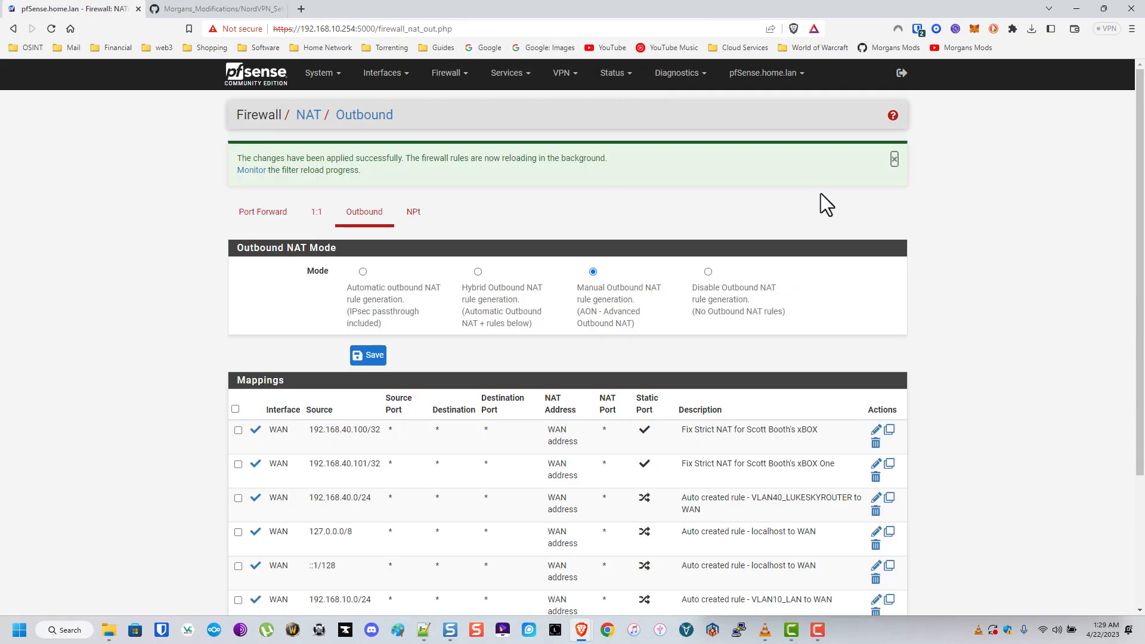
Add a new outbound NAT mapping at the start of the list with address family IPv4 and source network 192.168.10.0/24.
scroll(797, 366, "down", 3)
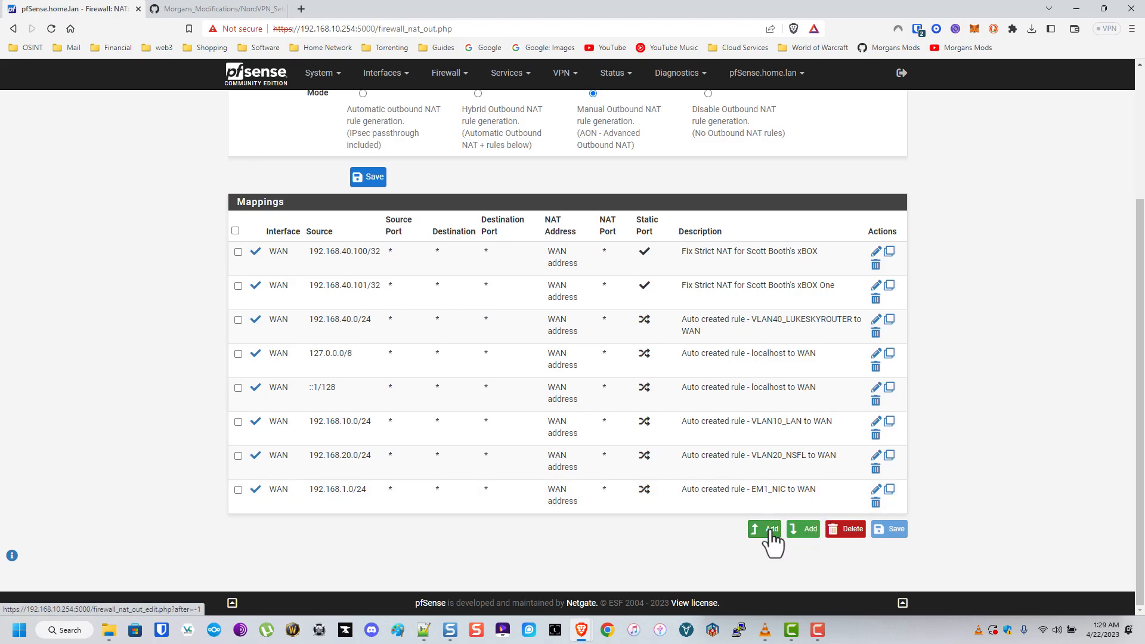
left_click(767, 531)
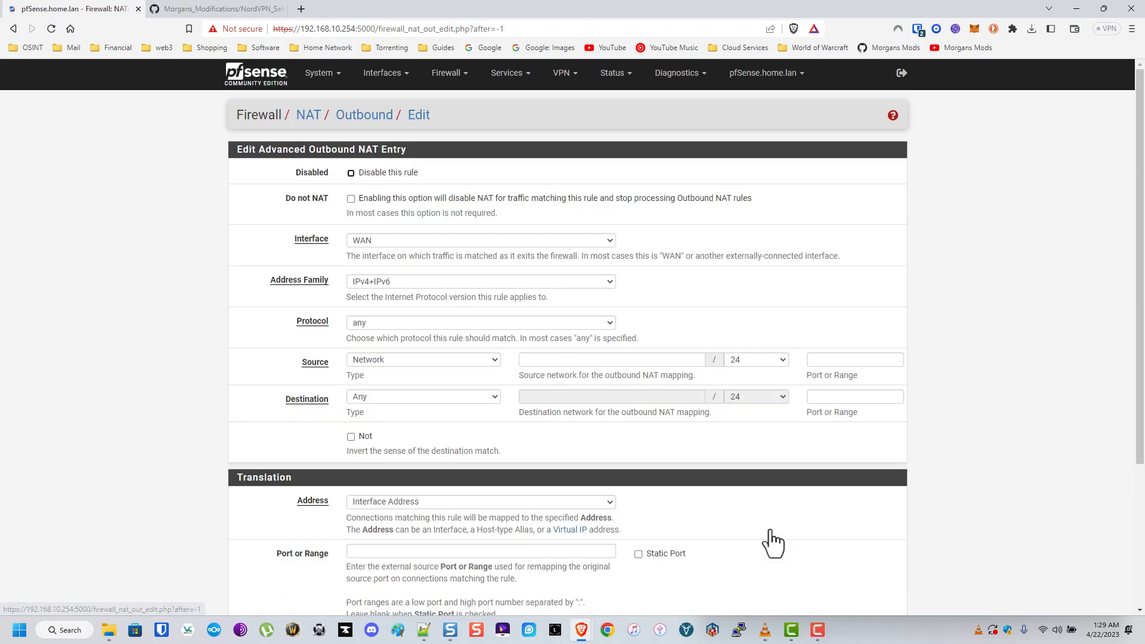
left_click(420, 281)
left_click(392, 295)
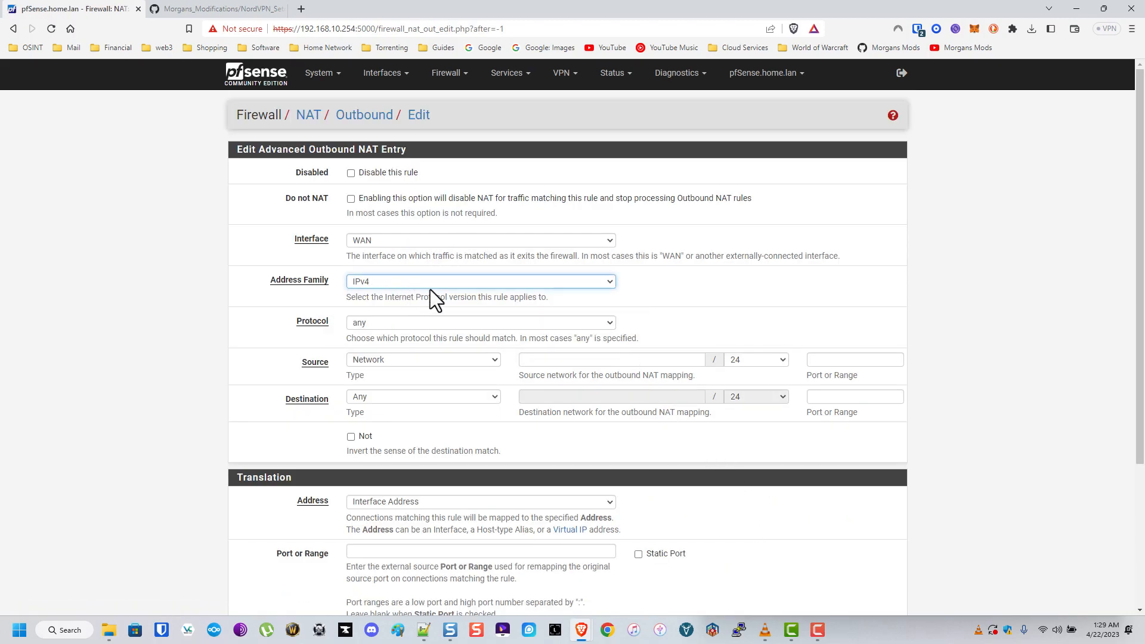
left_click(606, 367)
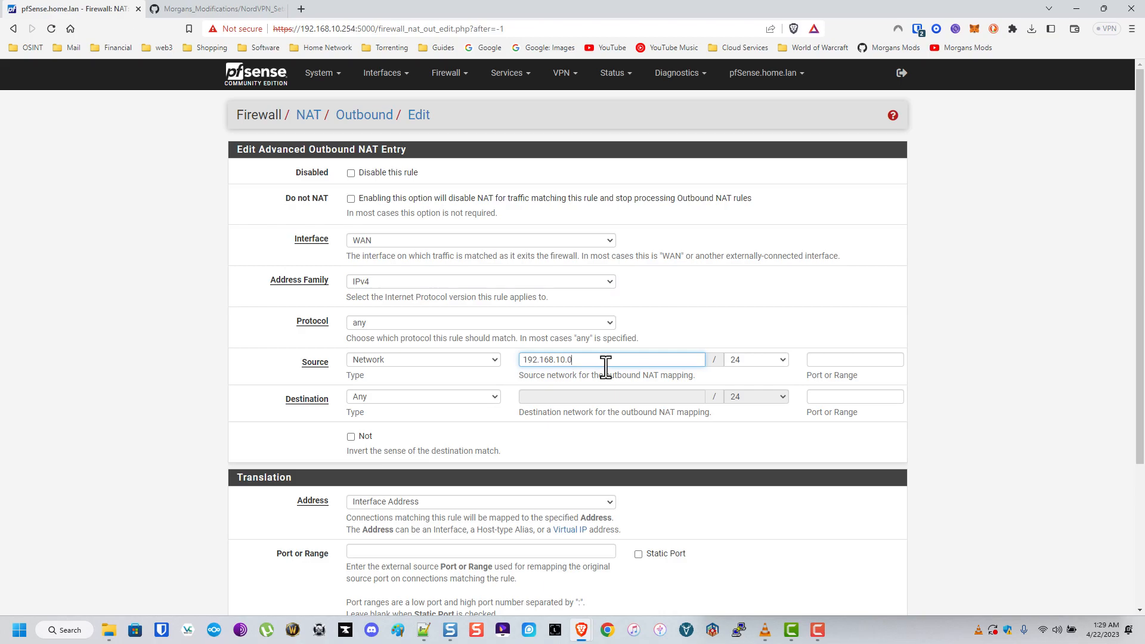
Set the new mapping's interface to NORDVPN, then save the mapping and apply the NAT changes.
scroll(607, 367, "down", 3)
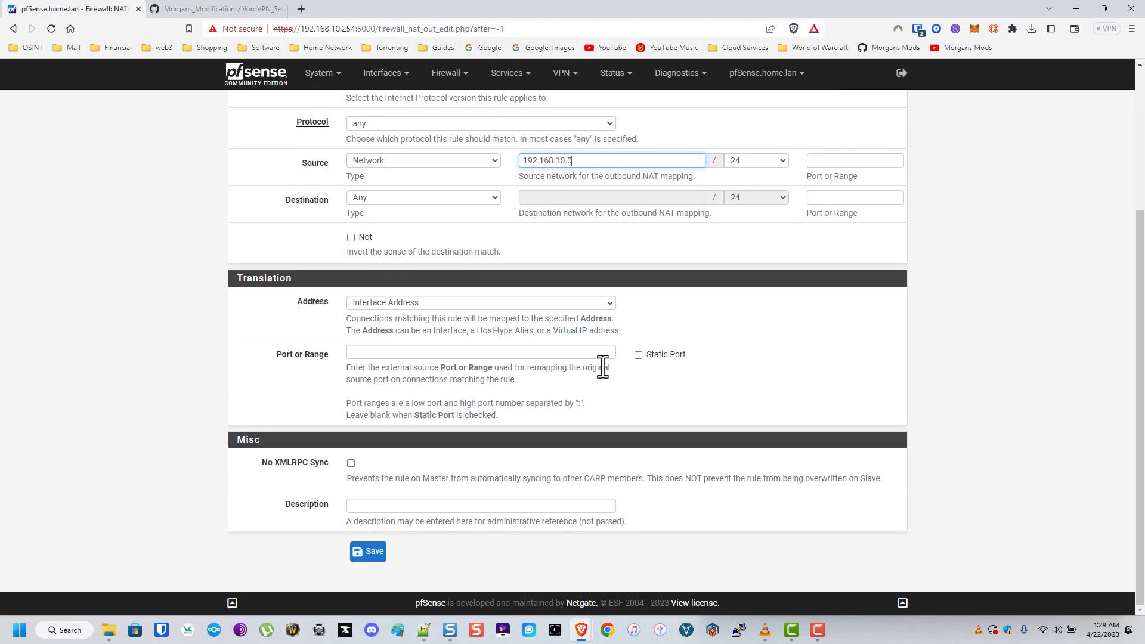
scroll(600, 367, "up", 3)
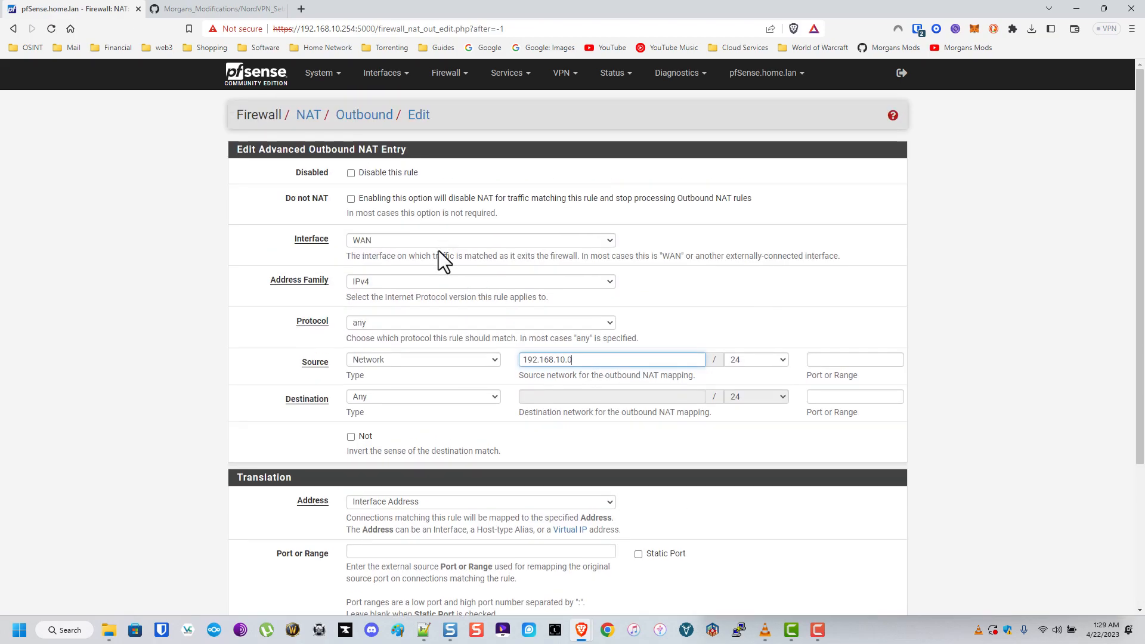
left_click(415, 240)
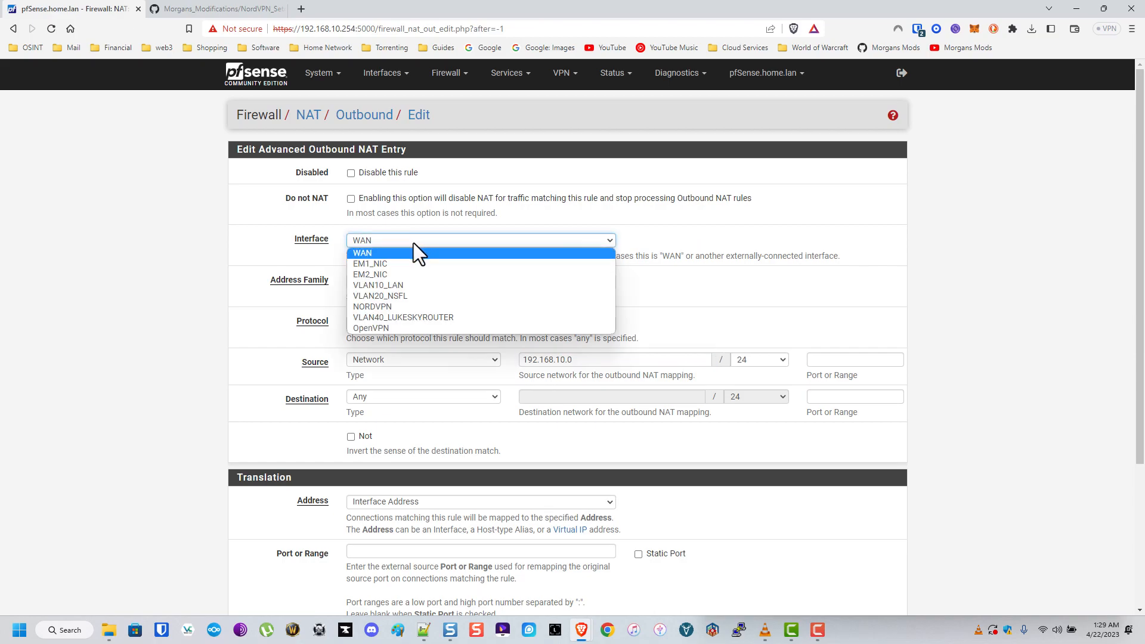
left_click(406, 306)
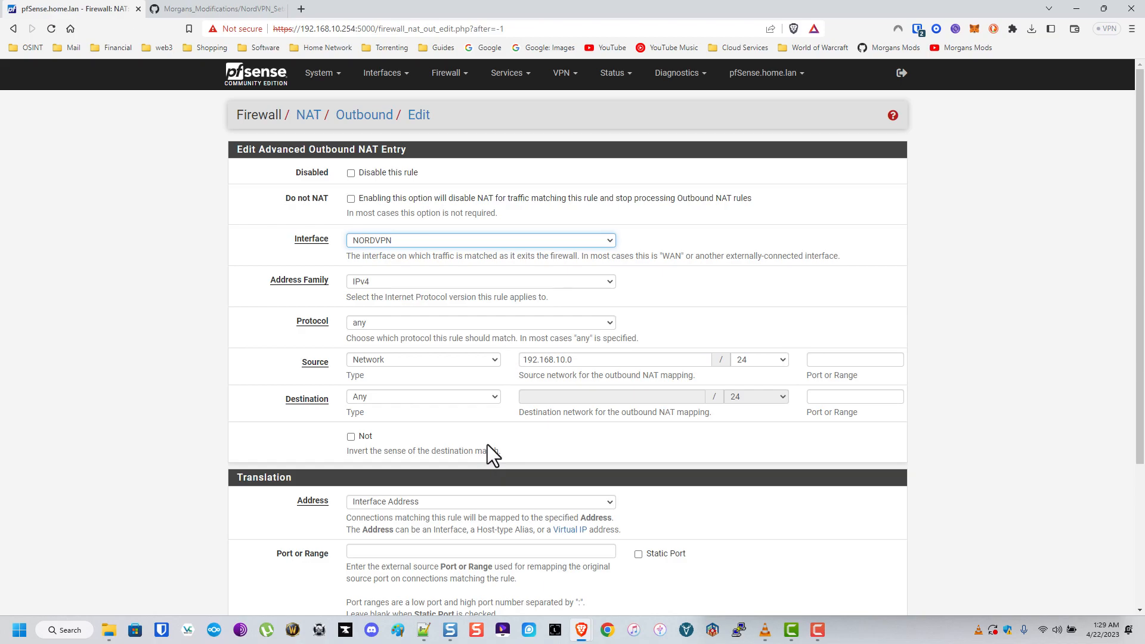
scroll(487, 445, "down", 3)
left_click(373, 552)
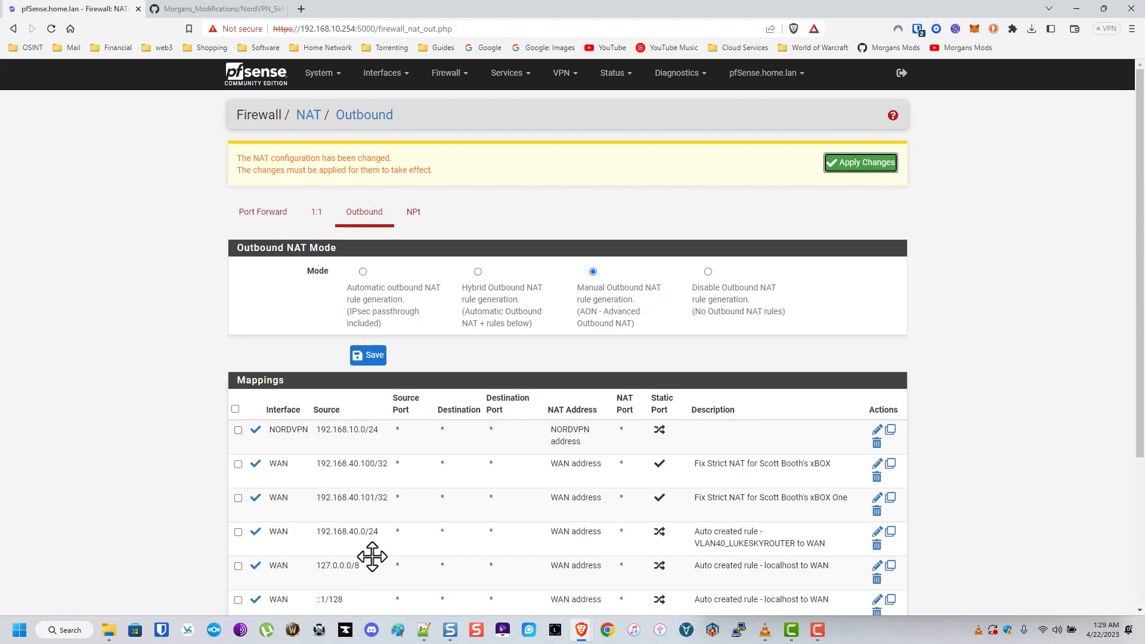
left_click(847, 173)
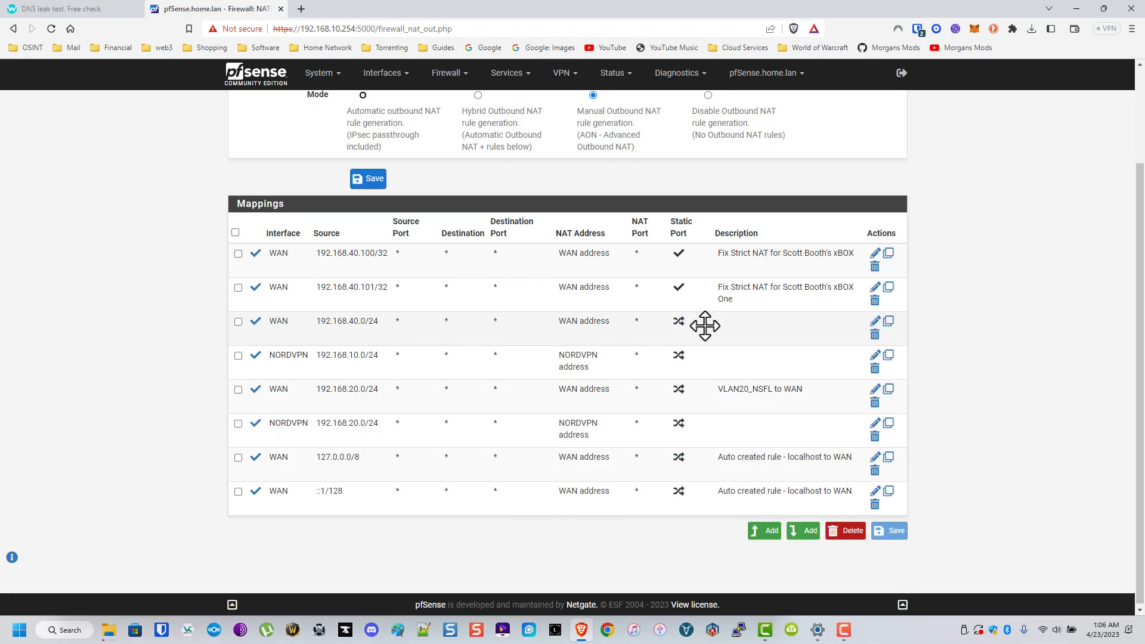
Review the outbound NAT mappings, then examine the VLAN10_LAN firewall rules and the gateway assigned to the general IPv4 pass rule.
scroll(706, 325, "up", 2)
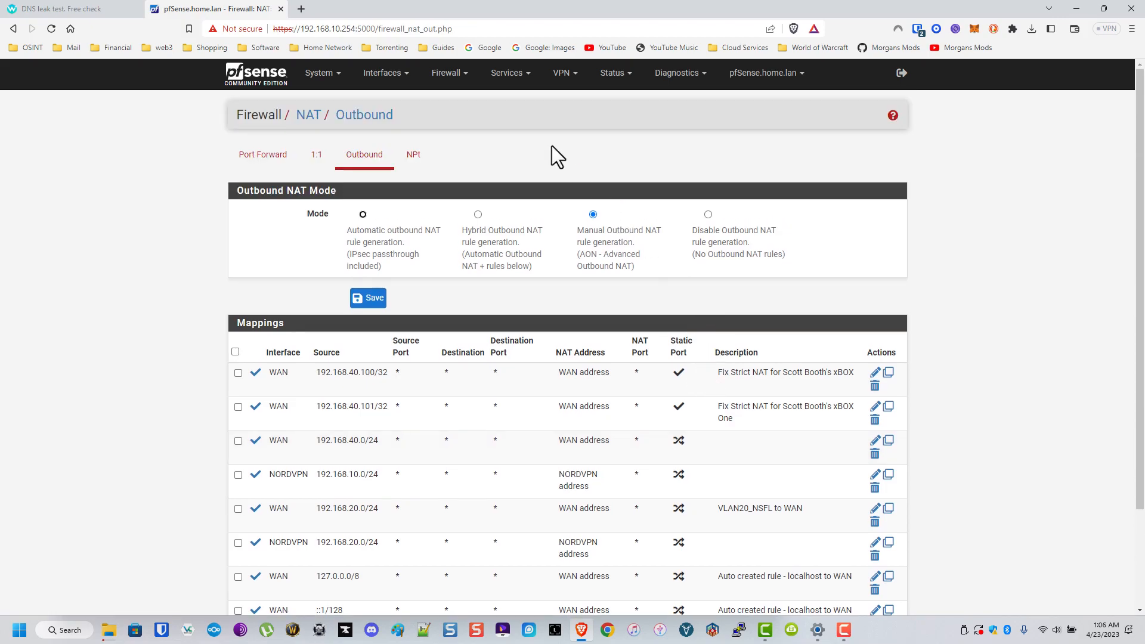
left_click(447, 72)
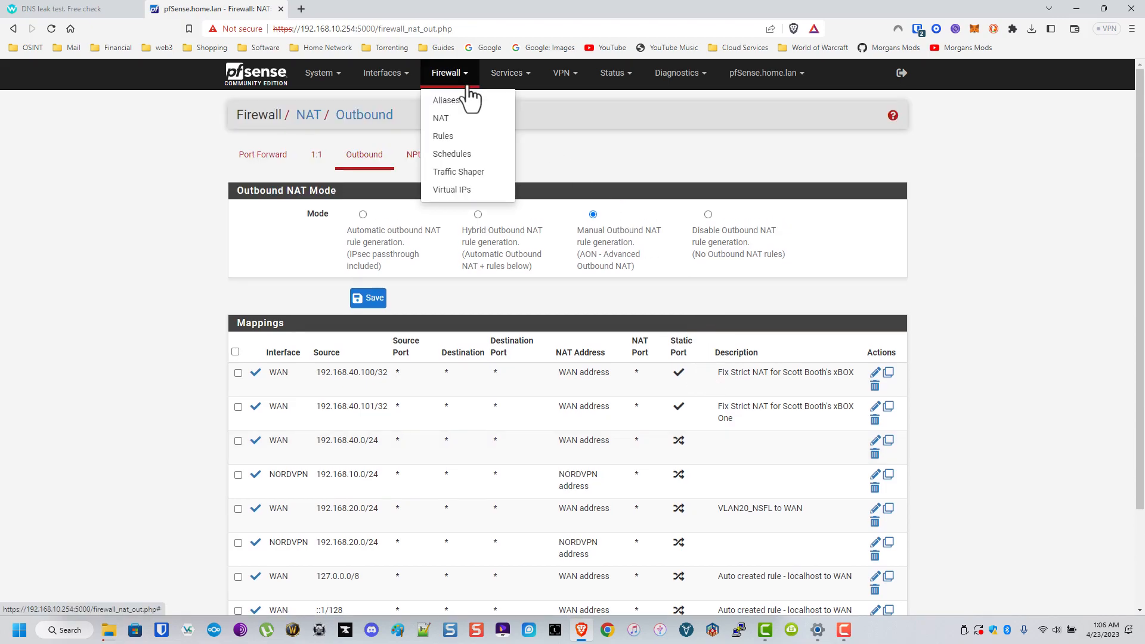
left_click(453, 136)
left_click(472, 166)
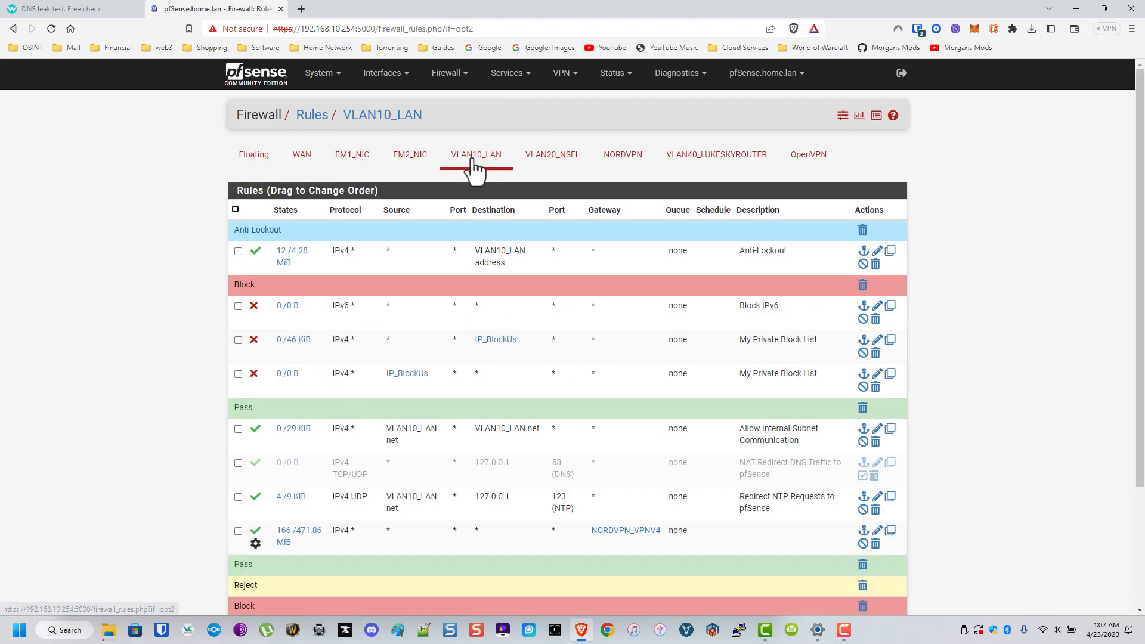
scroll(797, 442, "down", 1)
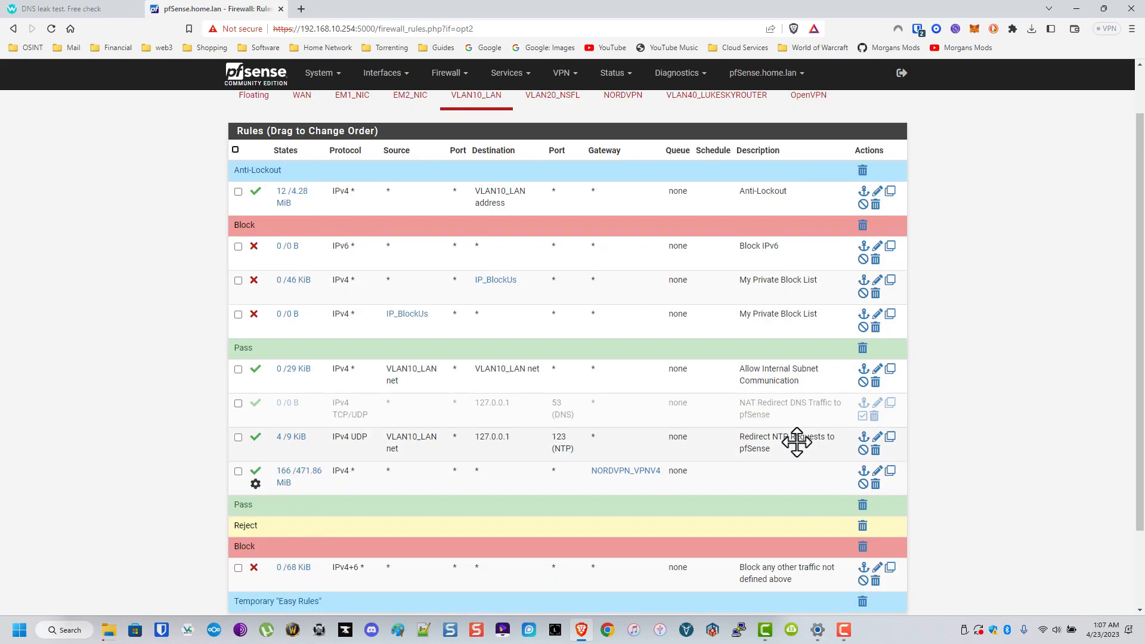
scroll(797, 442, "down", 1)
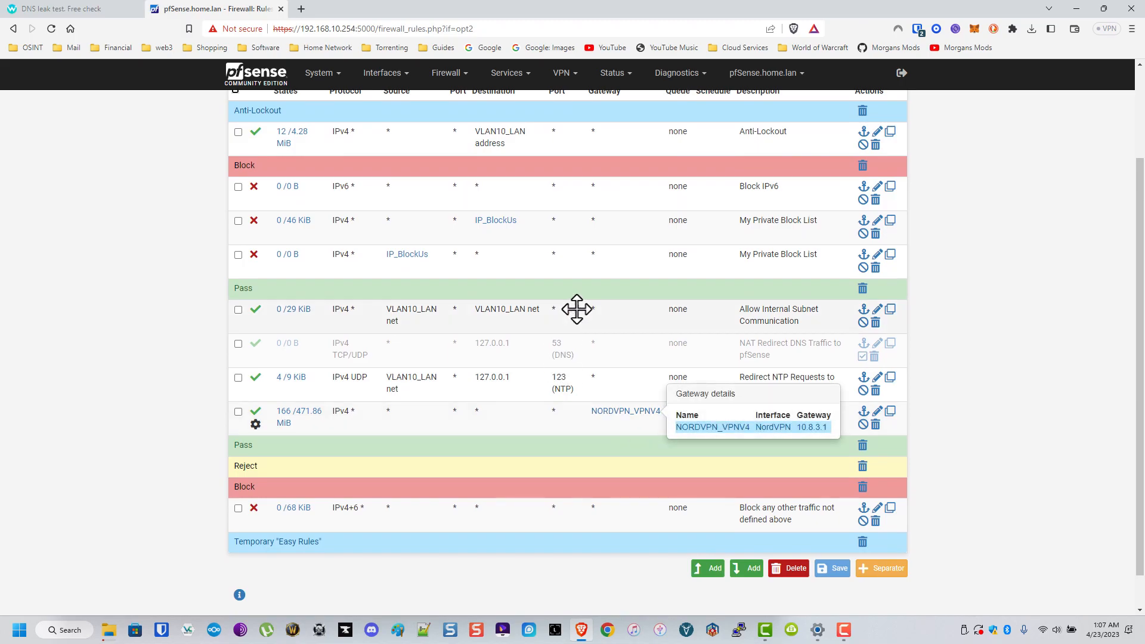
scroll(577, 309, "up", 2)
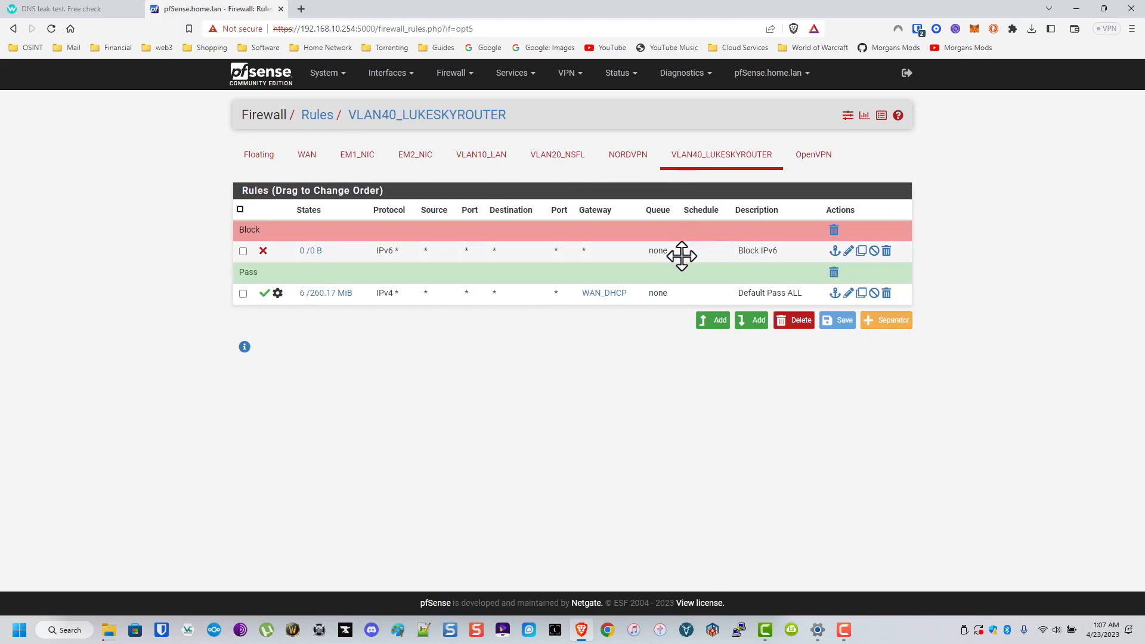
Open the VLAN40_LUKESKYROUTER rule Default Pass ALL and examine the gateway selected in its advanced options.
left_click(848, 294)
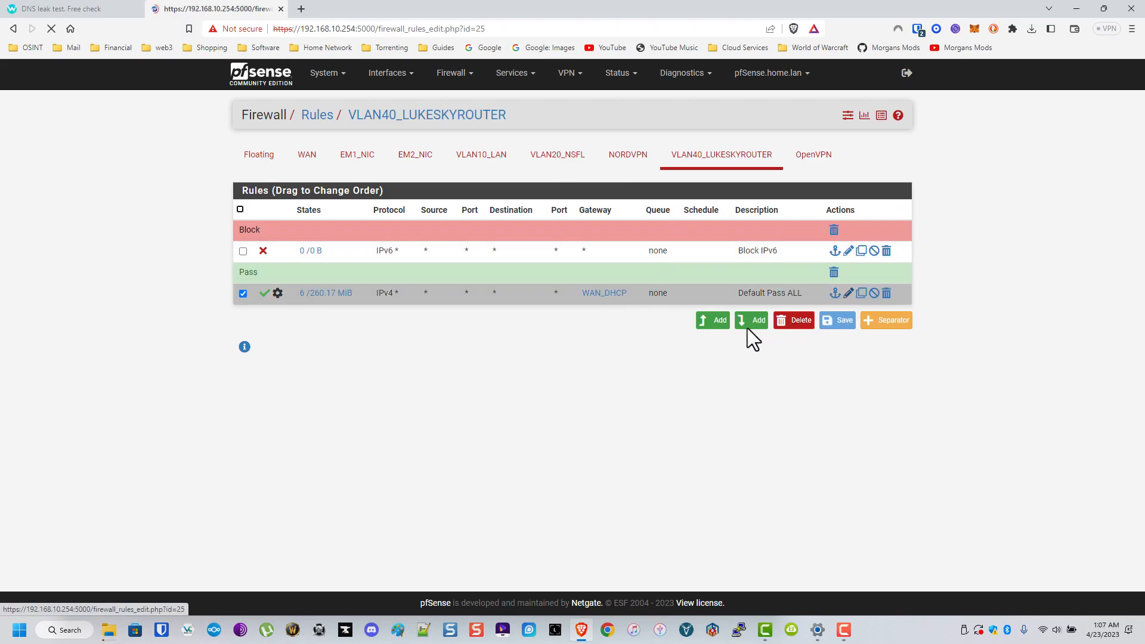
scroll(545, 388, "down", 4)
scroll(535, 396, "down", 15)
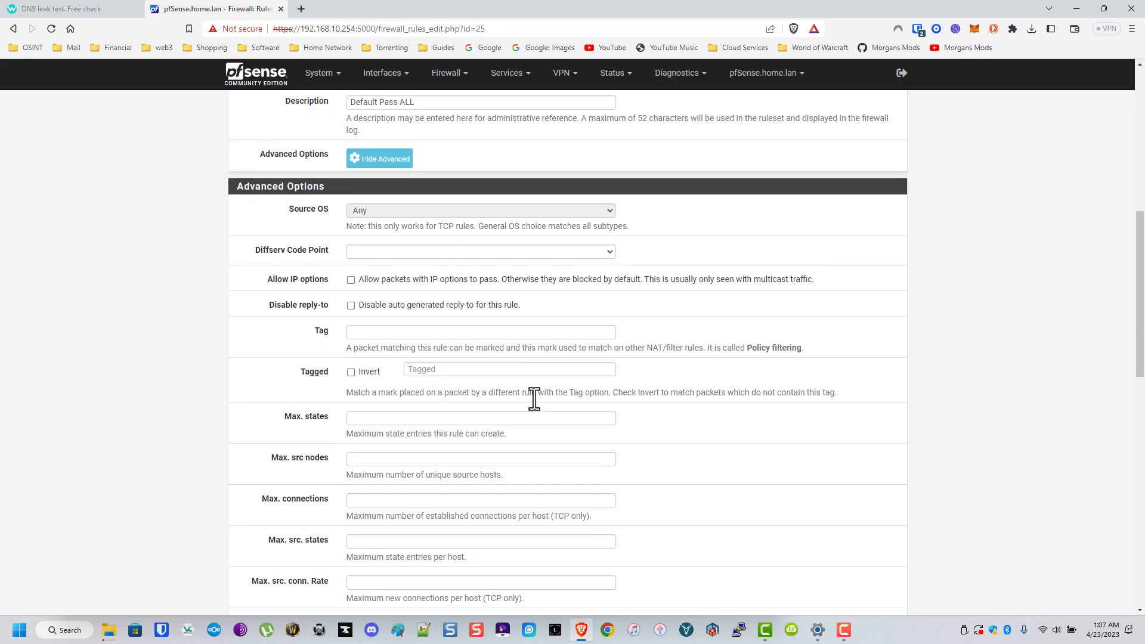
scroll(358, 540, "down", 2)
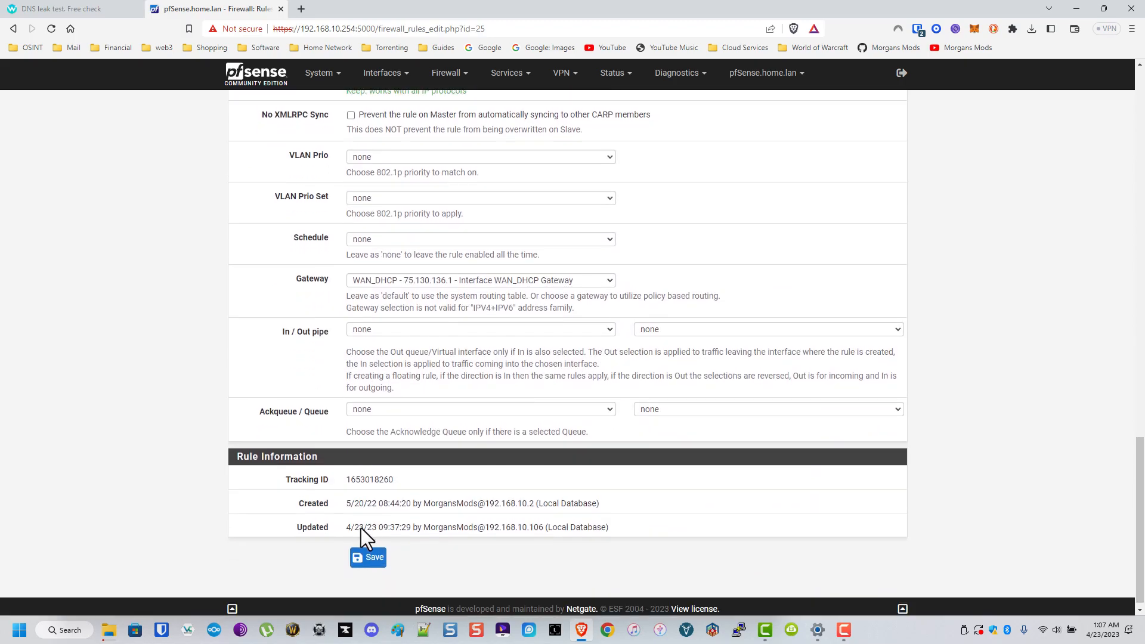
scroll(404, 477, "up", 4)
left_click(415, 514)
left_click(415, 515)
scroll(408, 517, "down", 4)
scroll(407, 515, "up", 20)
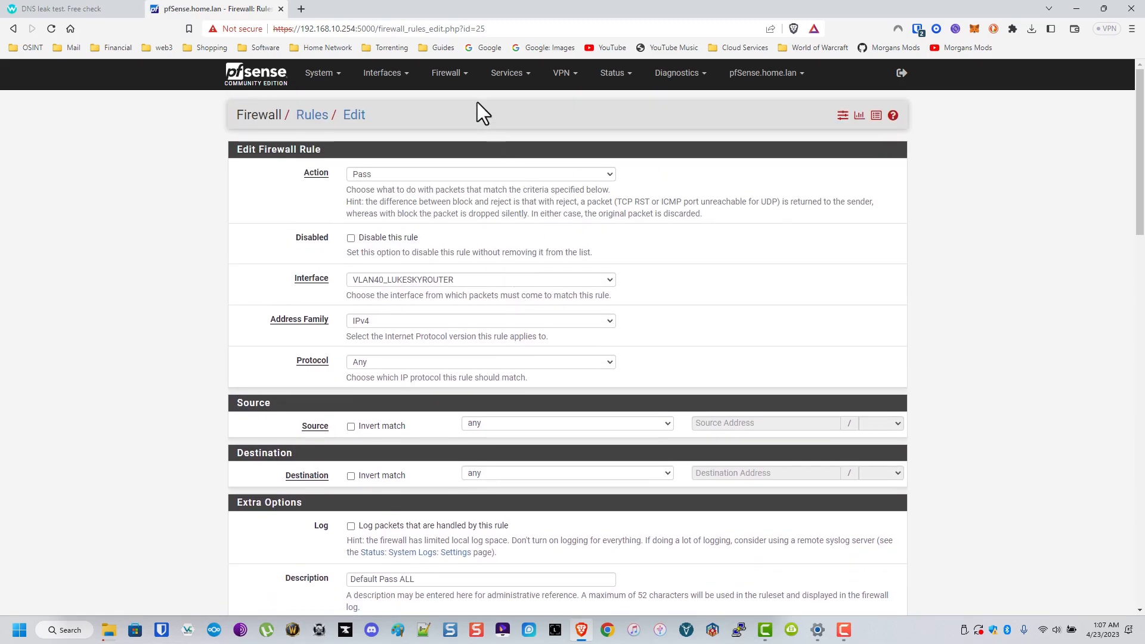
Examine the DNS servers assigned to VLAN10_LAN in the DHCP Server settings.
left_click(457, 76)
left_click(509, 76)
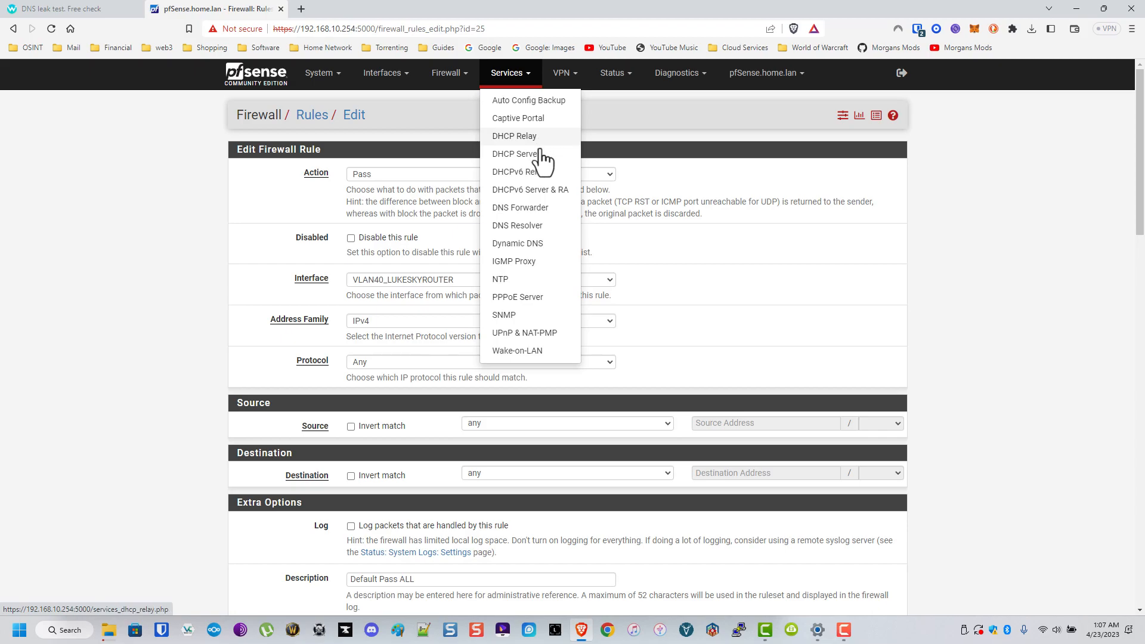
left_click(517, 154)
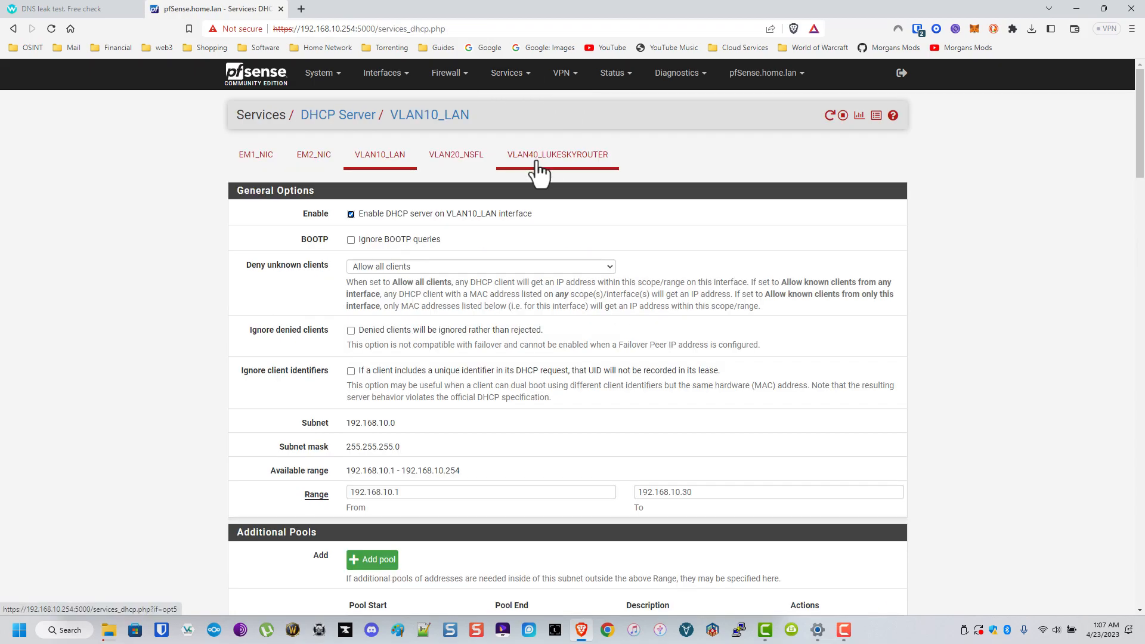
scroll(487, 269, "down", 4)
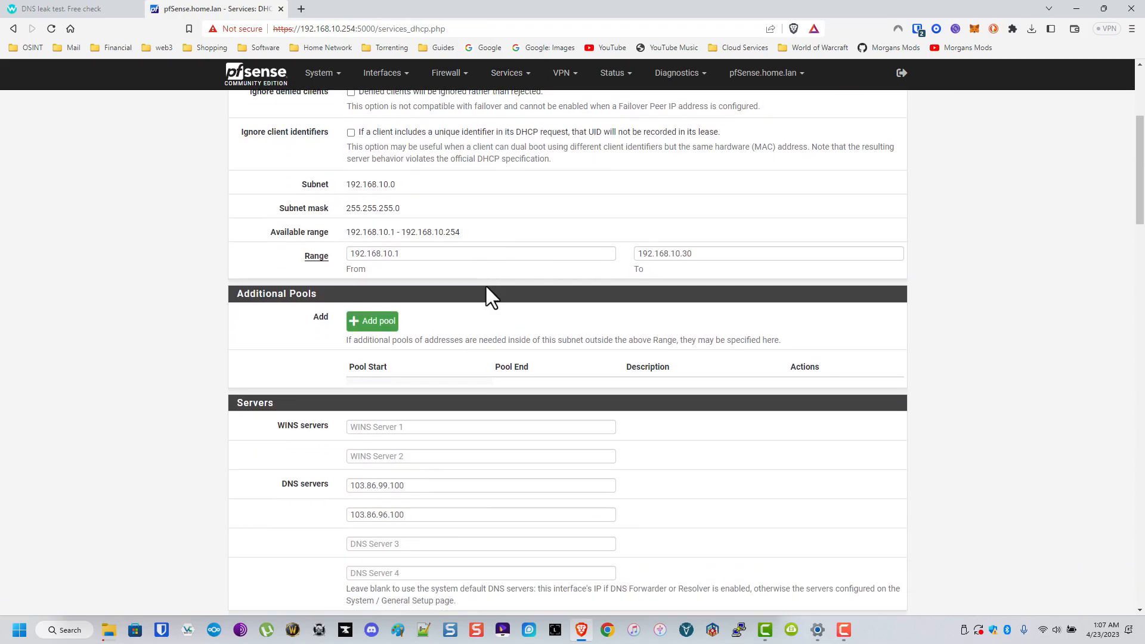
left_click_drag(415, 486, 167, 458)
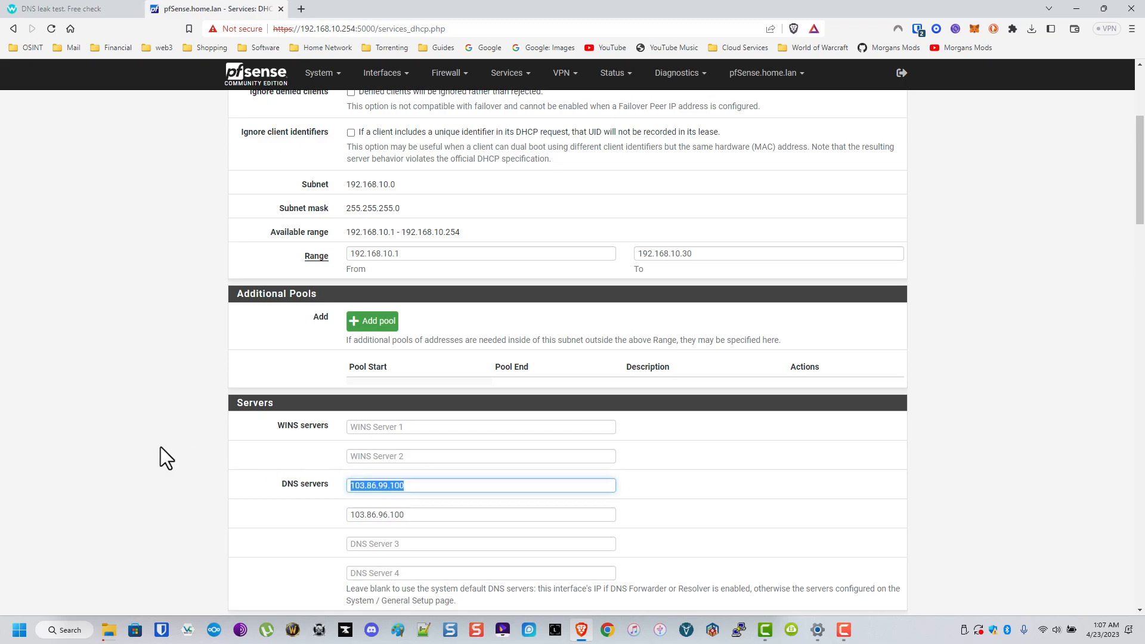
left_click(400, 518)
scroll(379, 446, "up", 4)
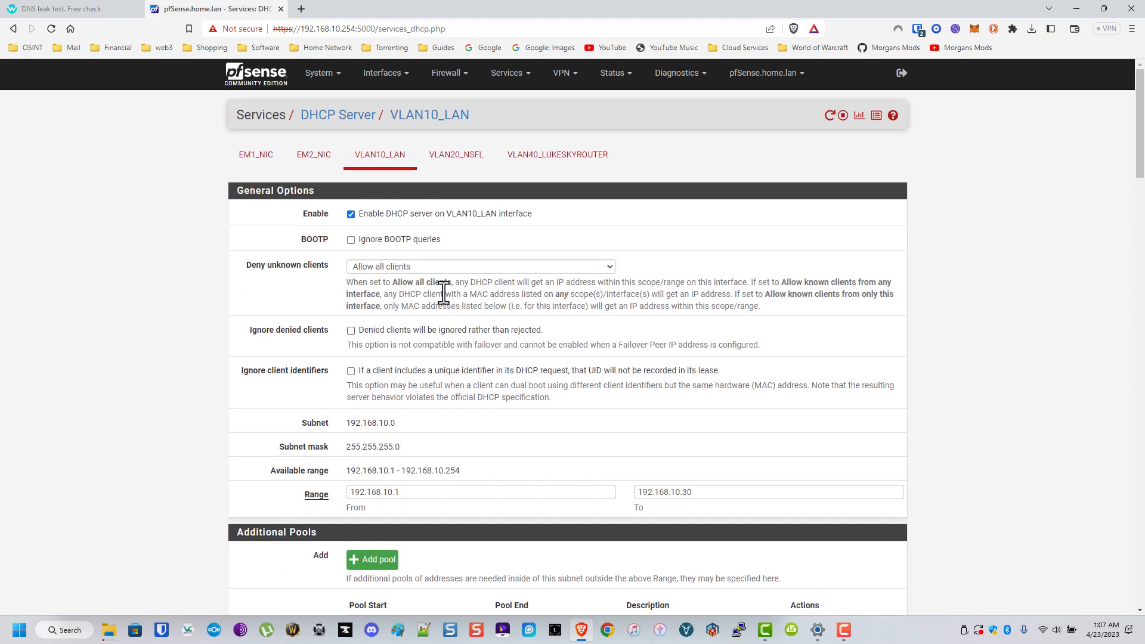
Examine the DNS servers assigned to VLAN40_LUKESKYROUTER in the DHCP Server settings.
left_click(562, 155)
scroll(608, 338, "down", 4)
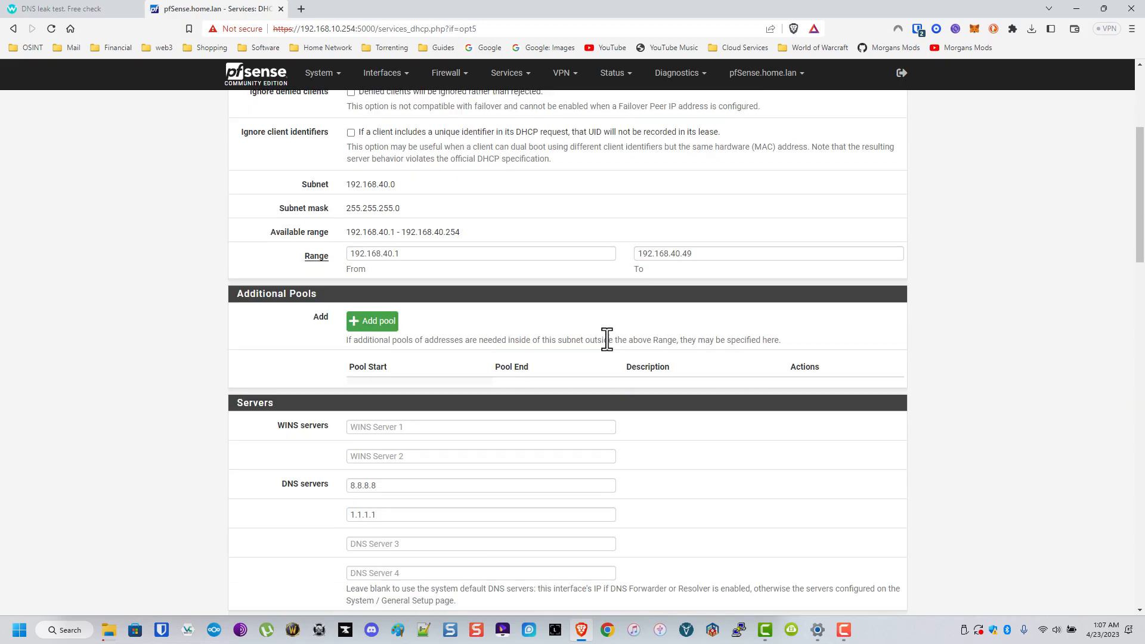
scroll(608, 339, "down", 1)
double_click(394, 426)
left_click(381, 445)
left_click_drag(382, 460, 297, 437)
left_click(298, 436)
scroll(413, 352, "up", 5)
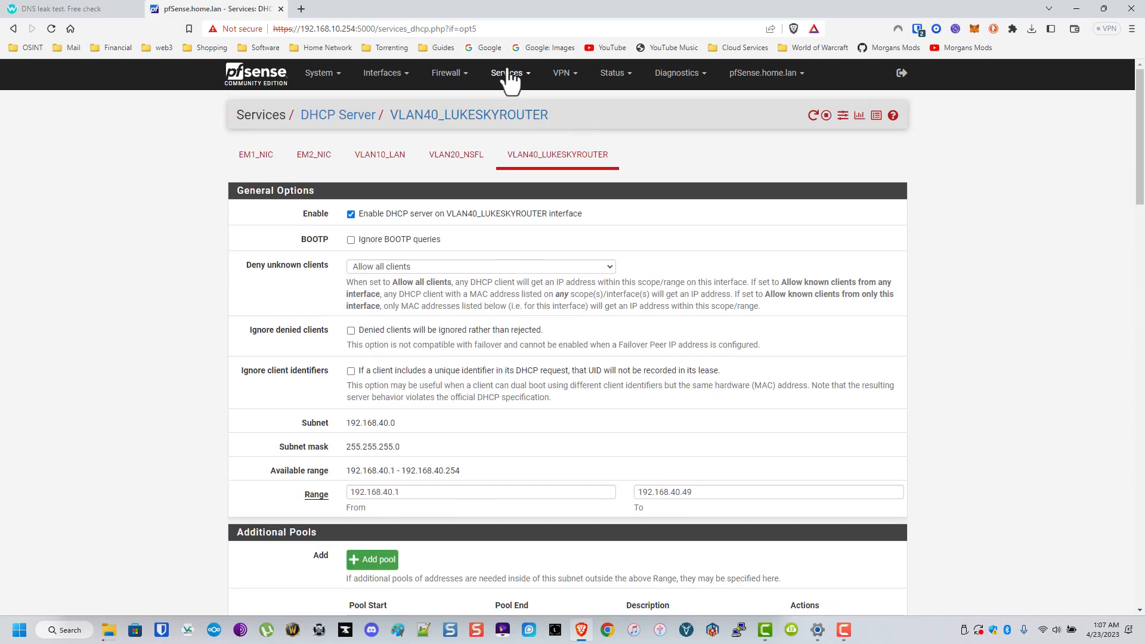
Review the DNS Resolver general settings, including the selected network interfaces, outgoing network interfaces and query forwarding.
left_click(510, 77)
left_click(548, 216)
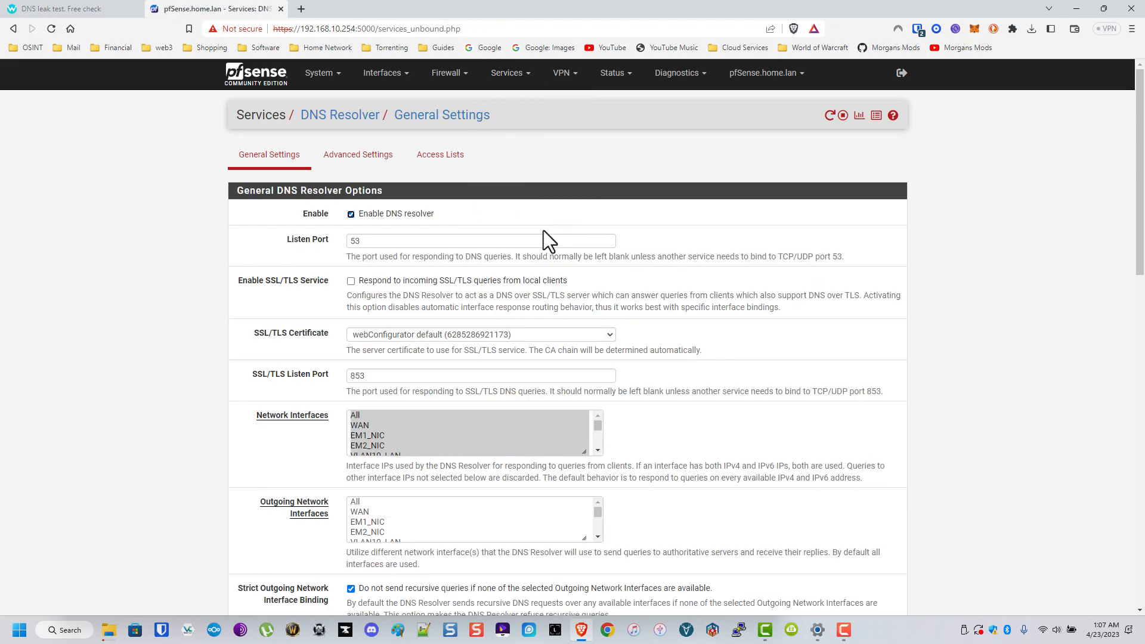
left_click(596, 427)
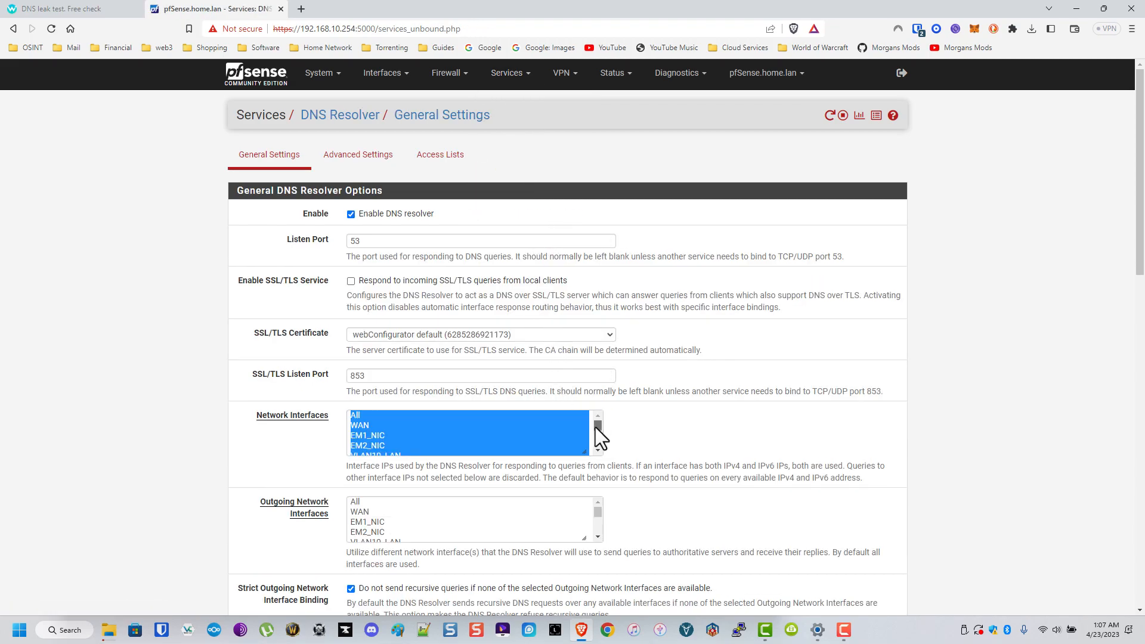
left_click_drag(597, 428, 603, 442)
scroll(524, 511, "down", 10)
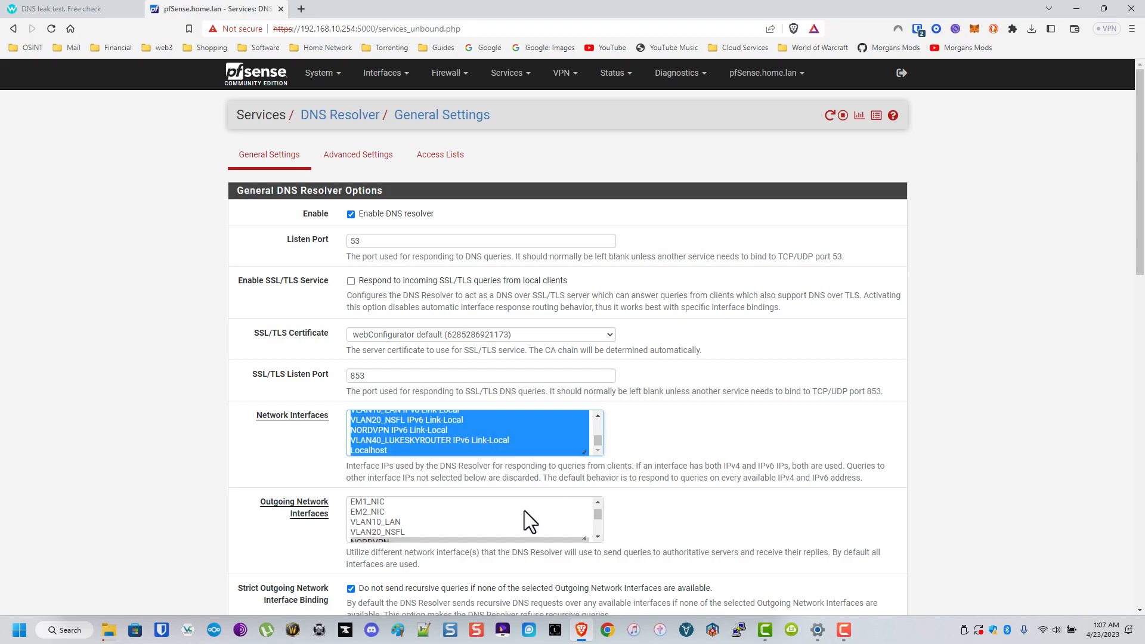
scroll(776, 521, "down", 9)
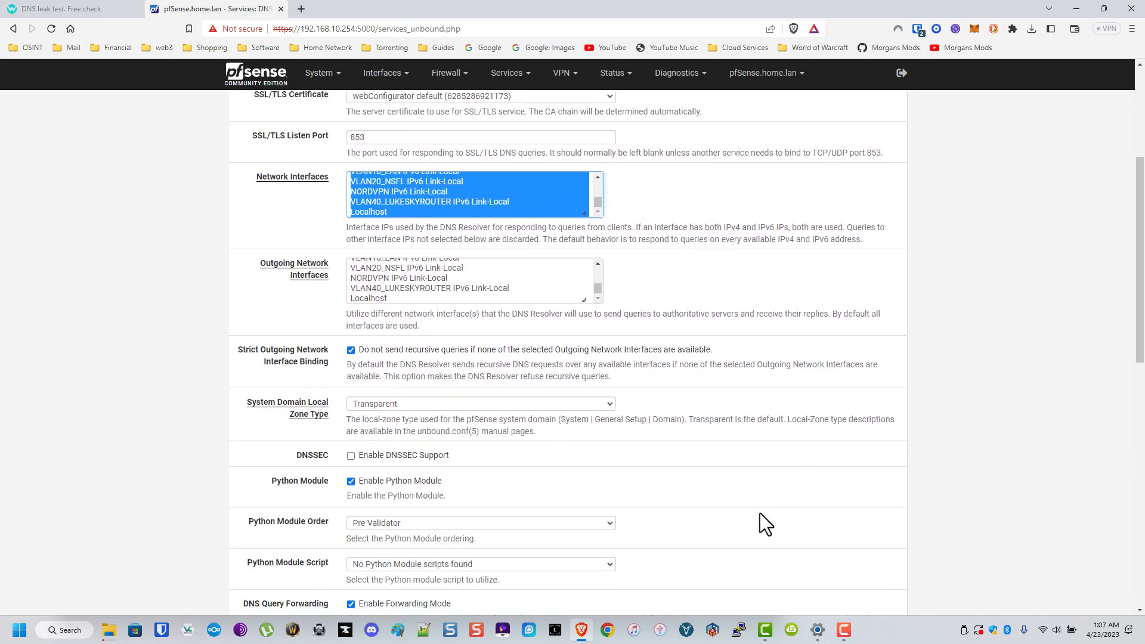
scroll(730, 506, "up", 5)
scroll(710, 466, "up", 3)
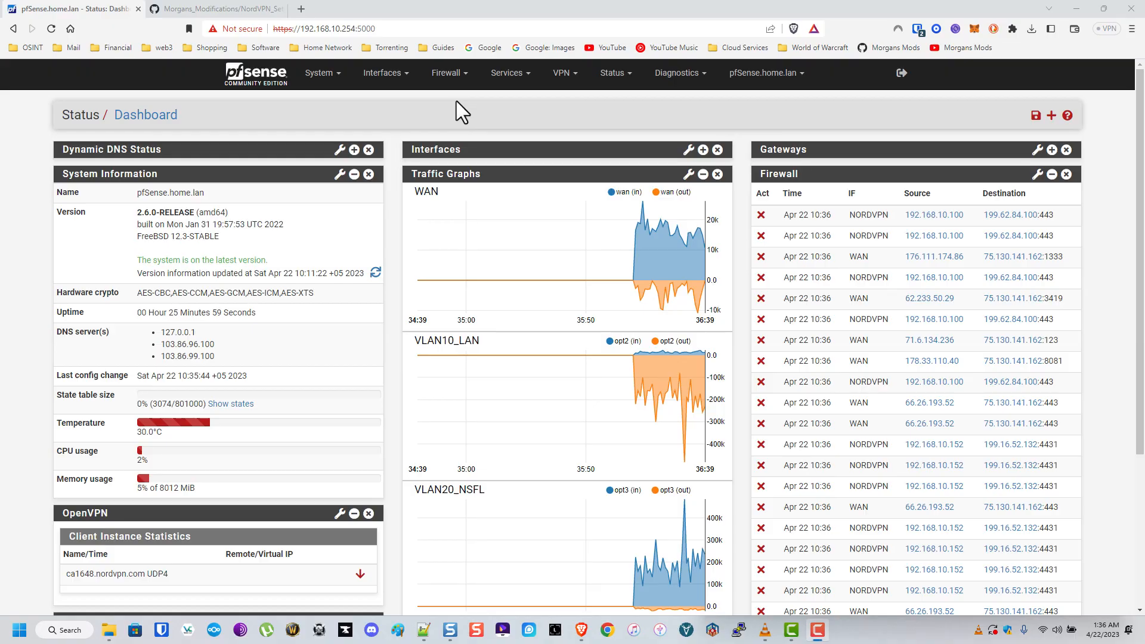
Change the TLS key usage mode of the ca1648.nordvpn.com OpenVPN client, save it, and check the gateway status on the dashboard.
left_click(561, 73)
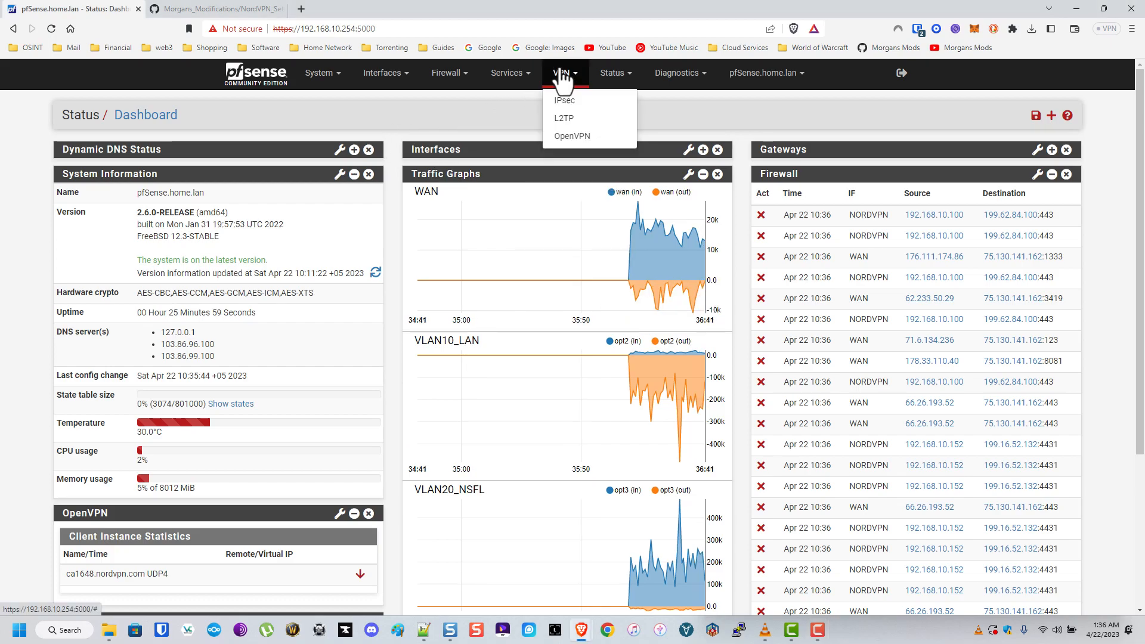
left_click(590, 141)
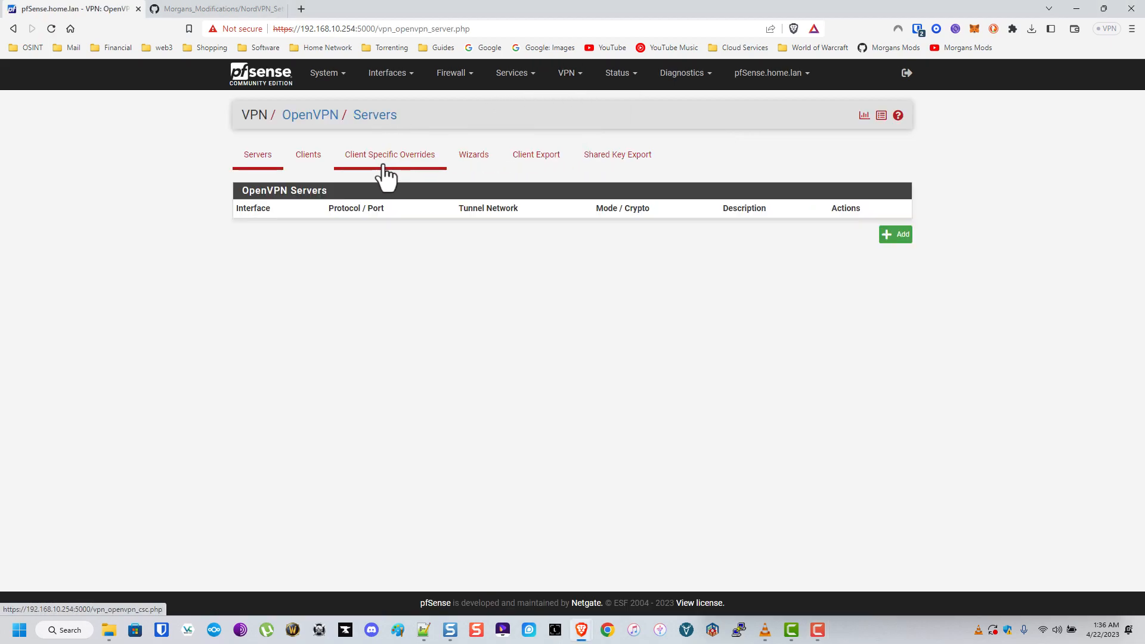
left_click(307, 164)
left_click(861, 229)
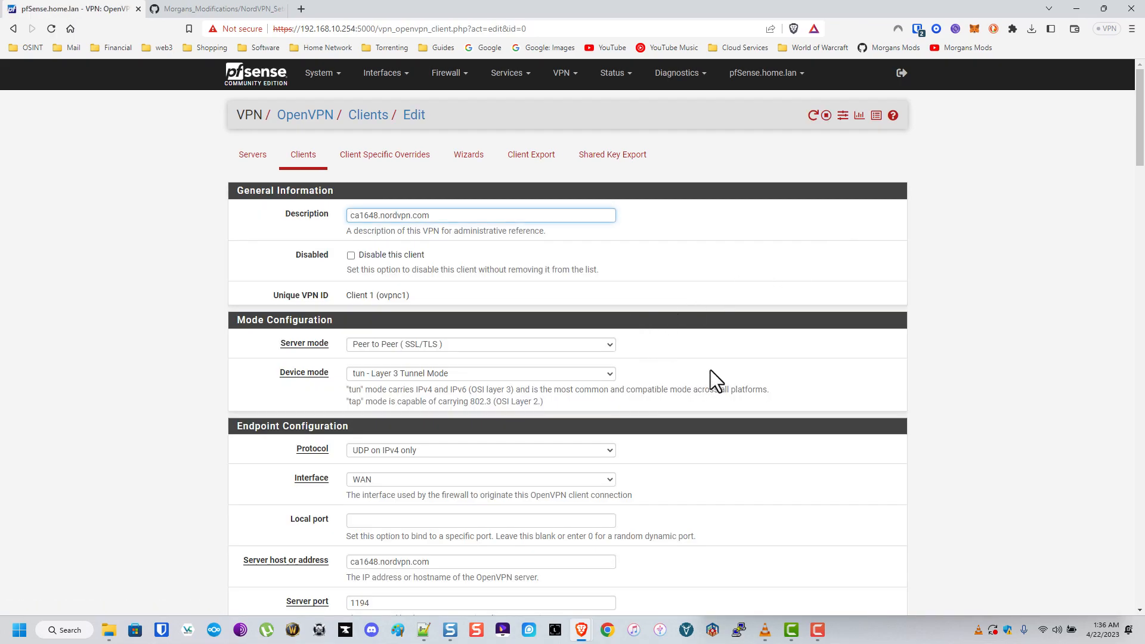
scroll(715, 368, "down", 9)
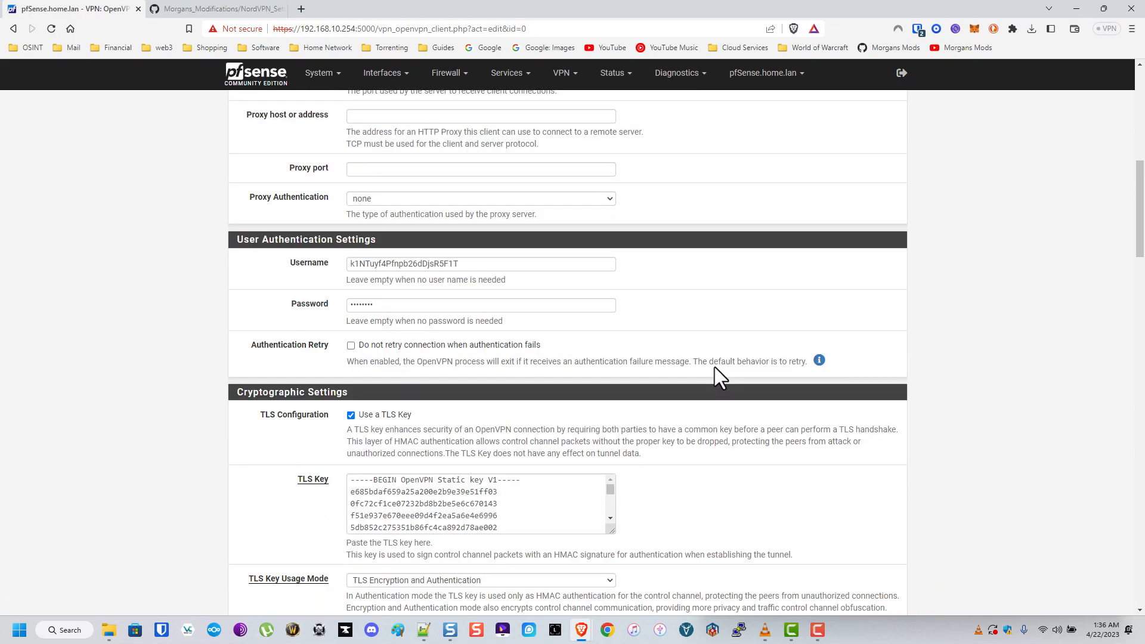
scroll(715, 367, "down", 2)
left_click(486, 455)
left_click(471, 465)
scroll(516, 478, "down", 18)
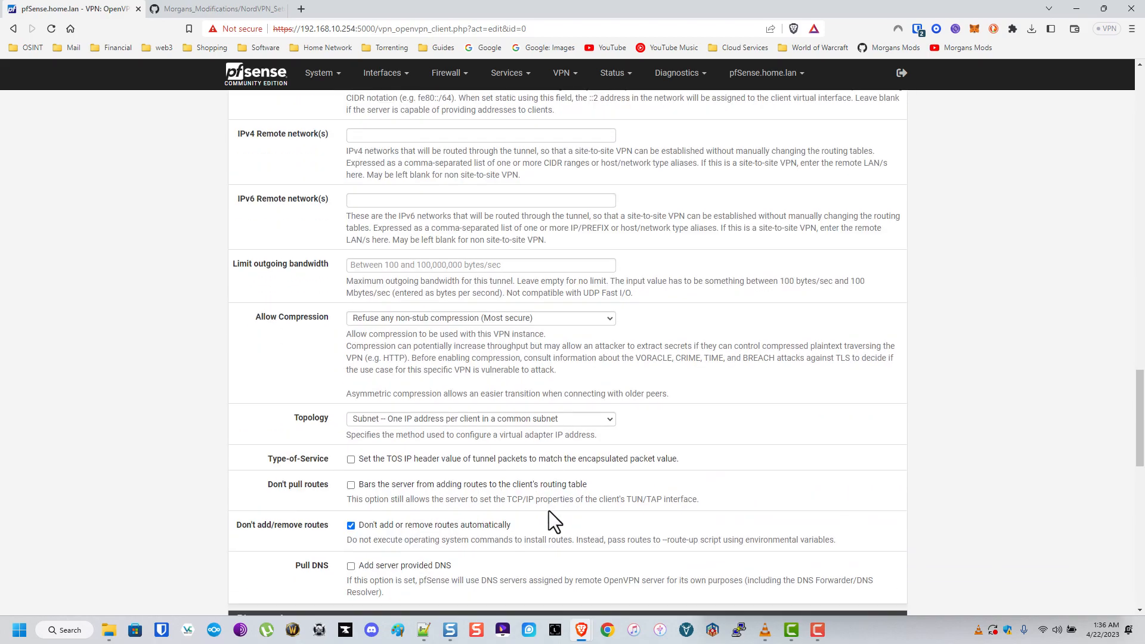
scroll(549, 511, "down", 15)
left_click(370, 551)
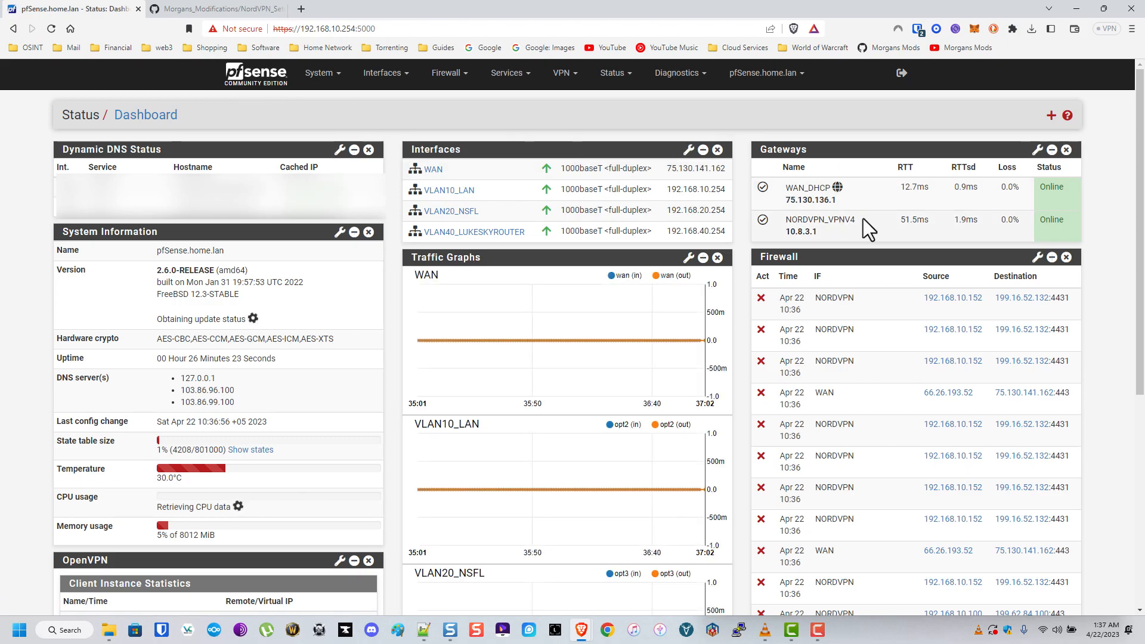
left_click_drag(765, 216, 763, 217)
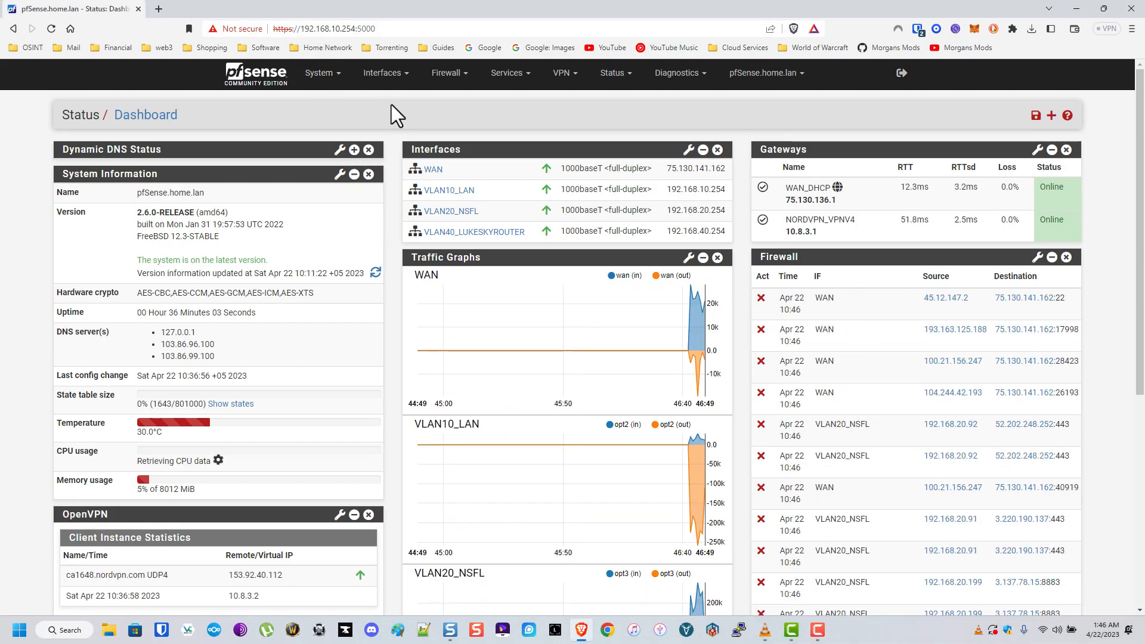
Disable the outbound NAT mapping from VLAN10_LAN (192.168.10.0/24) to WAN and save it.
left_click(452, 74)
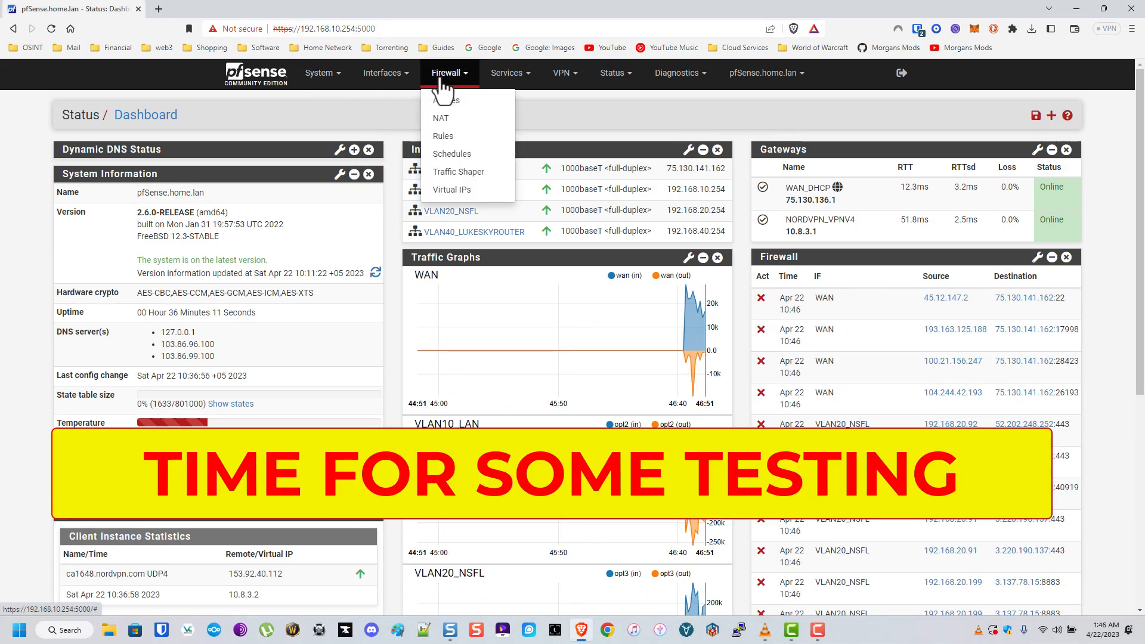
left_click(451, 119)
left_click(374, 160)
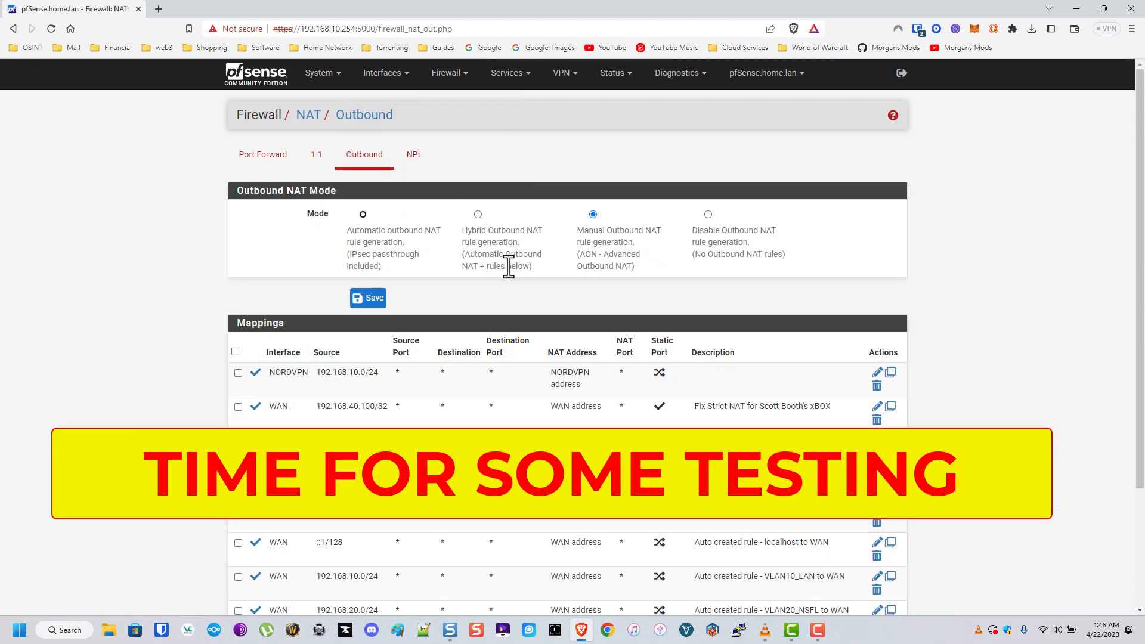
scroll(507, 273, "down", 2)
middle_click(497, 280)
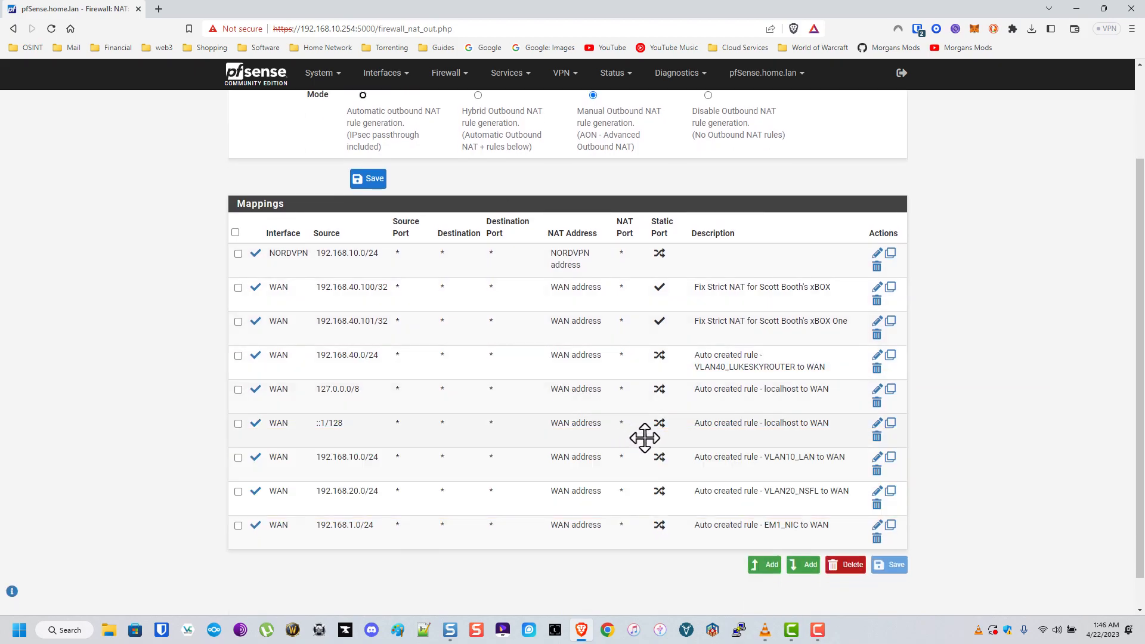
left_click(876, 459)
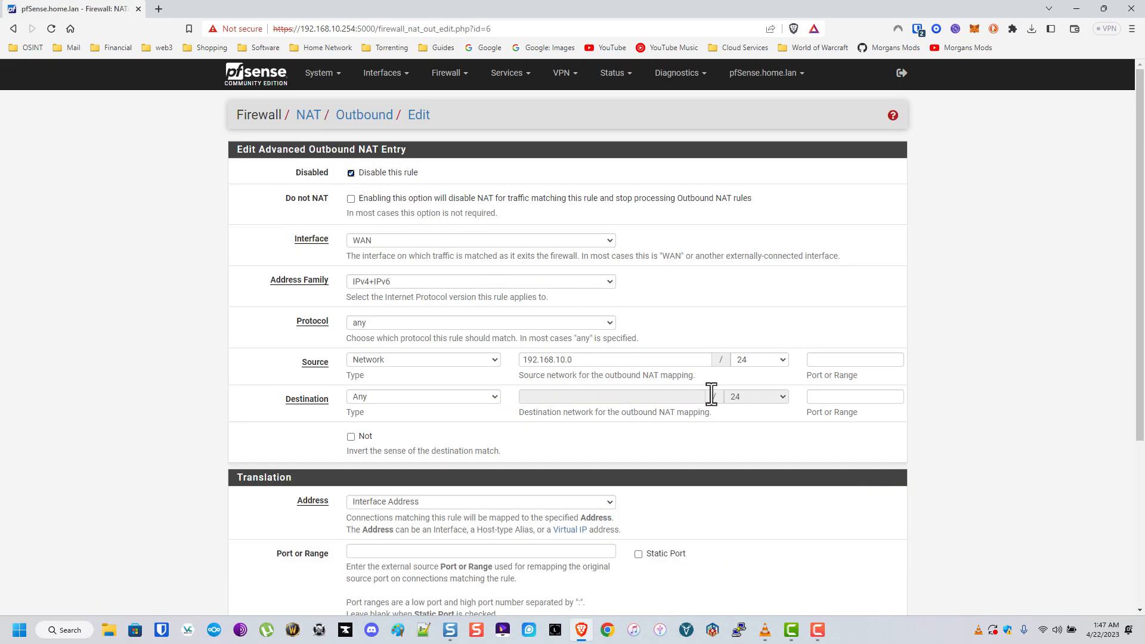
scroll(685, 378, "down", 5)
left_click(379, 554)
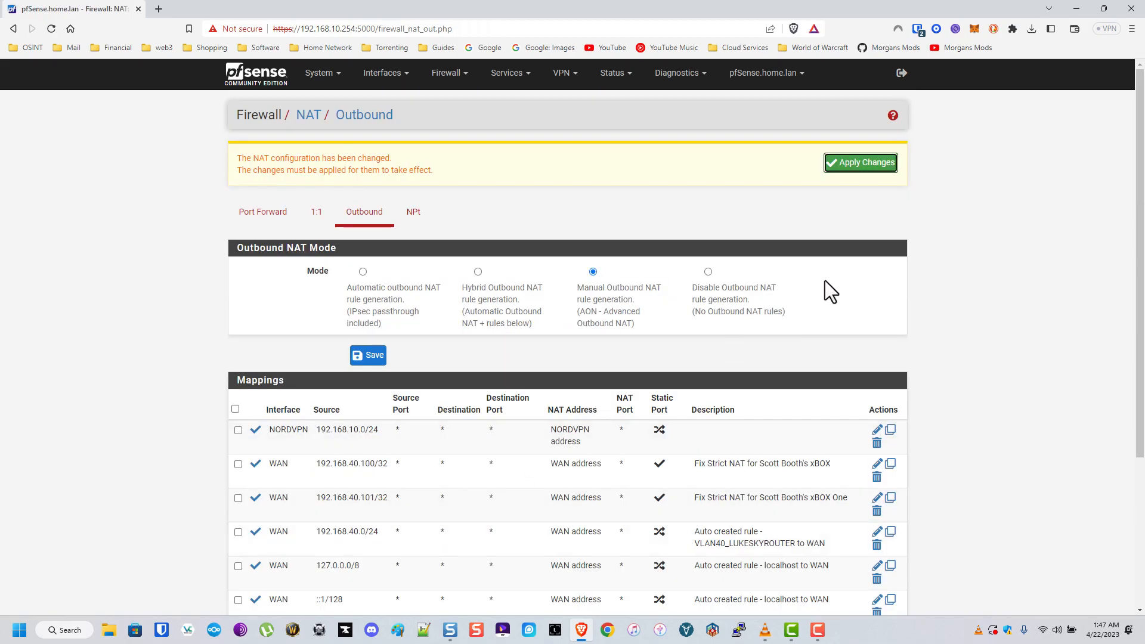
Delete the auto-created outbound NAT mapping from EM1_NIC (192.168.1.0/24) to WAN, and apply the NAT changes.
scroll(830, 292, "down", 2)
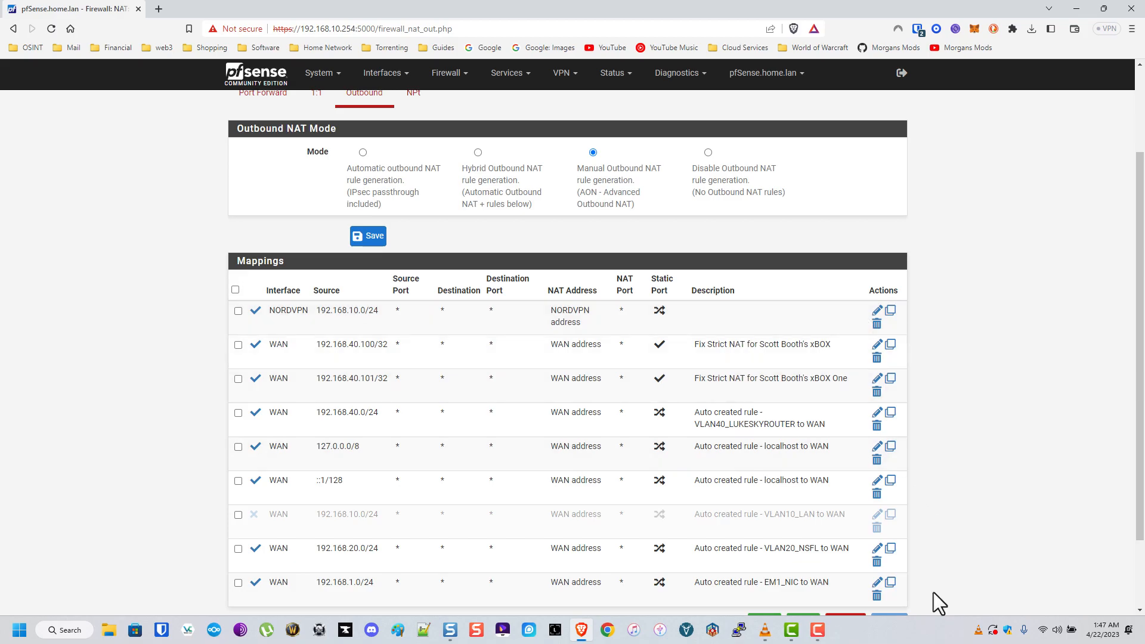
left_click(877, 596)
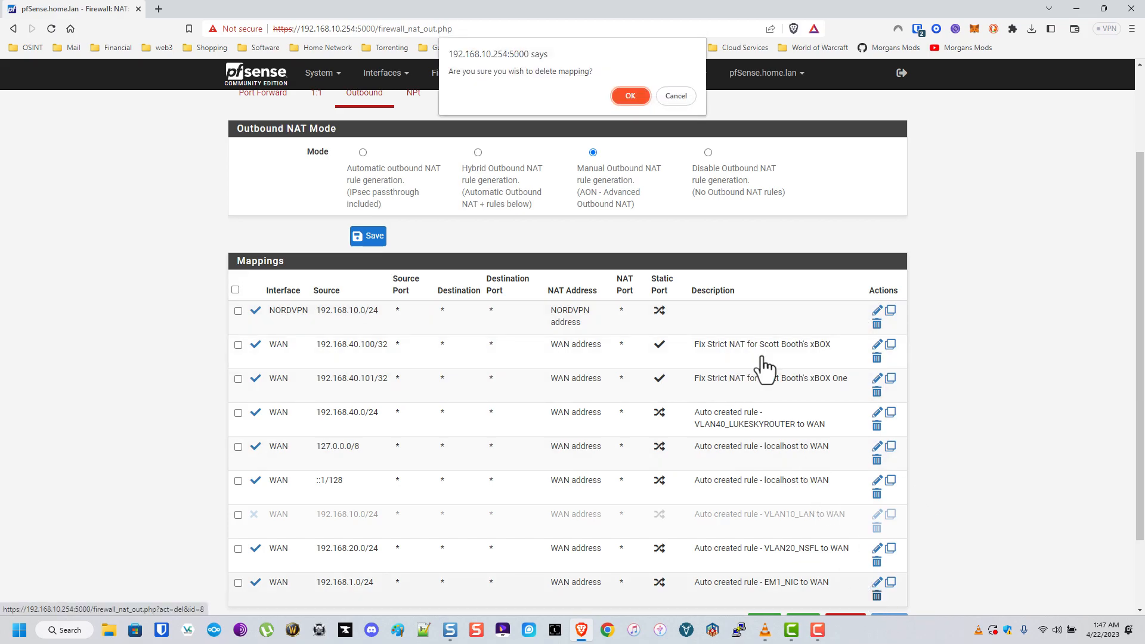
left_click(637, 91)
left_click(862, 163)
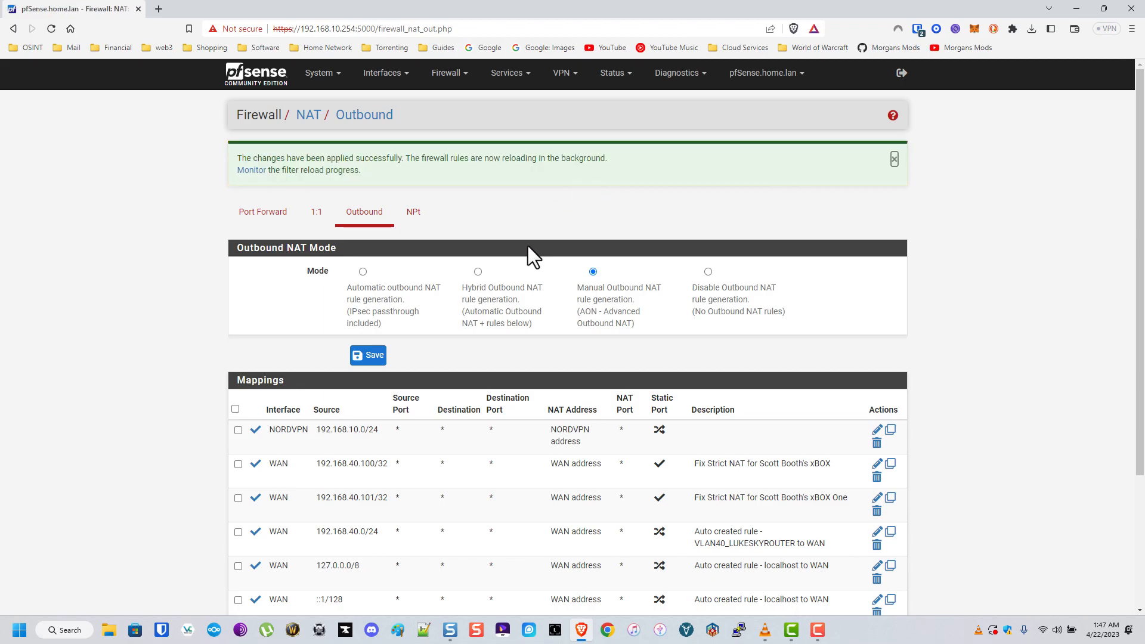
Return to the pfSense dashboard, then open the bookmarked DNS leak test site in a new tab and run the extended test.
left_click(263, 77)
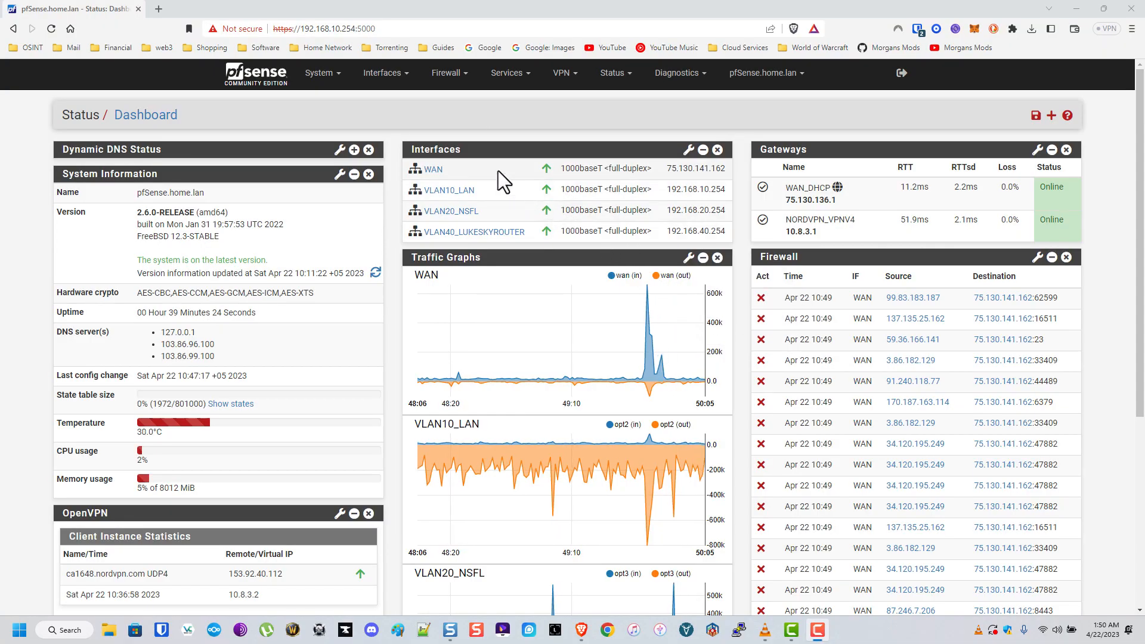
left_click(159, 8)
left_click(392, 48)
mouse_move(407, 70)
left_click(534, 89)
left_click(614, 324)
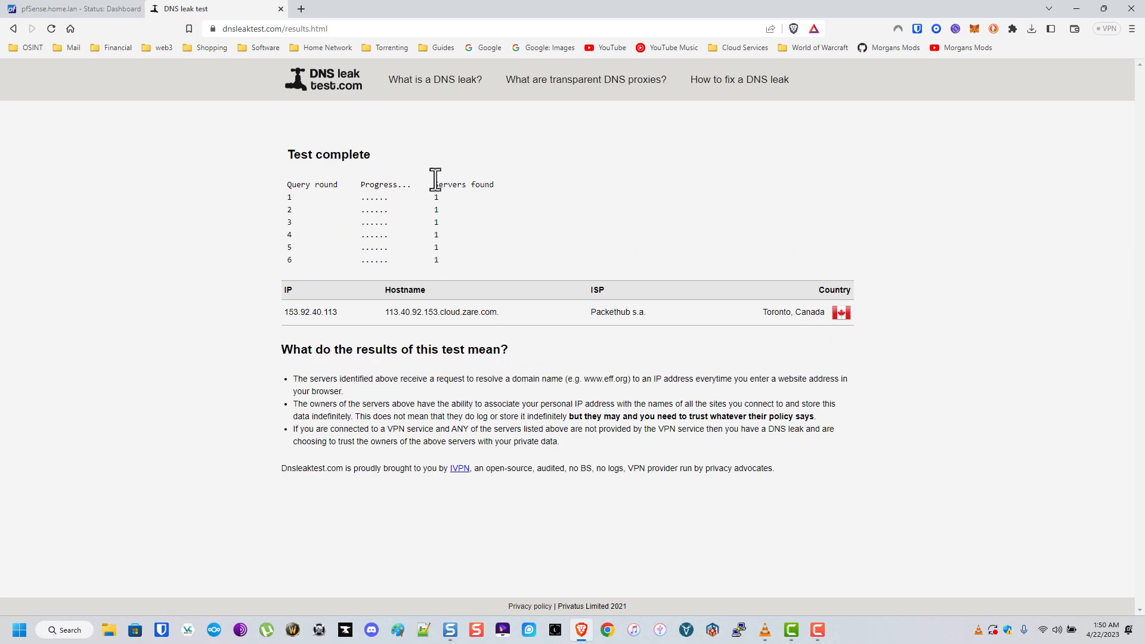
Open the bookmarked Whoer site in another new tab to check the public IP address.
left_click(301, 9)
left_click(386, 52)
mouse_move(400, 68)
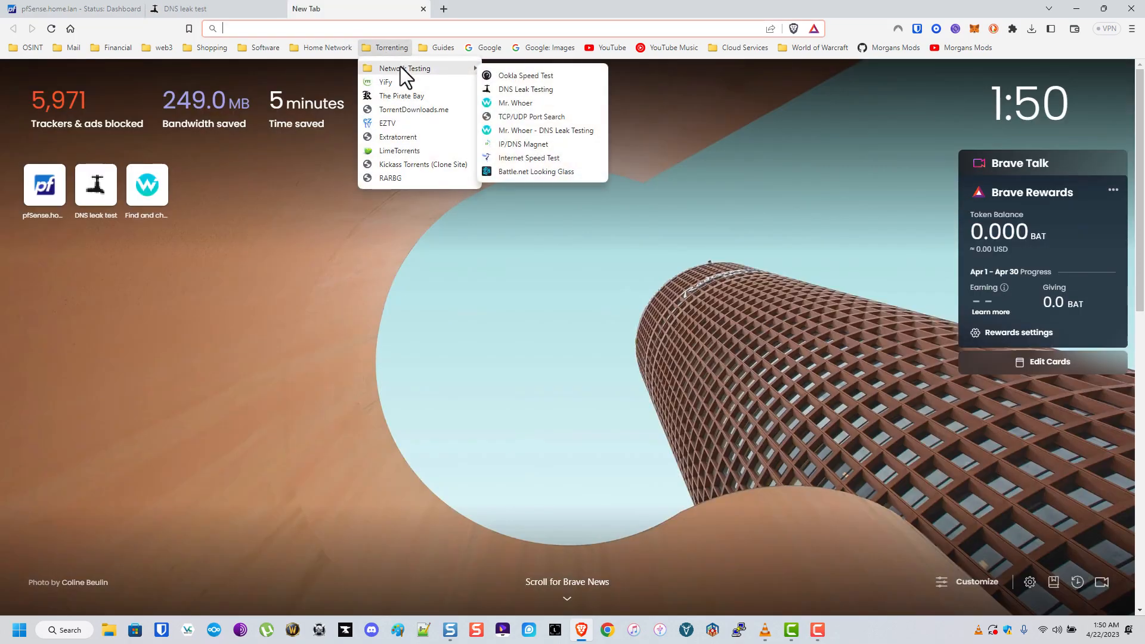
left_click(547, 99)
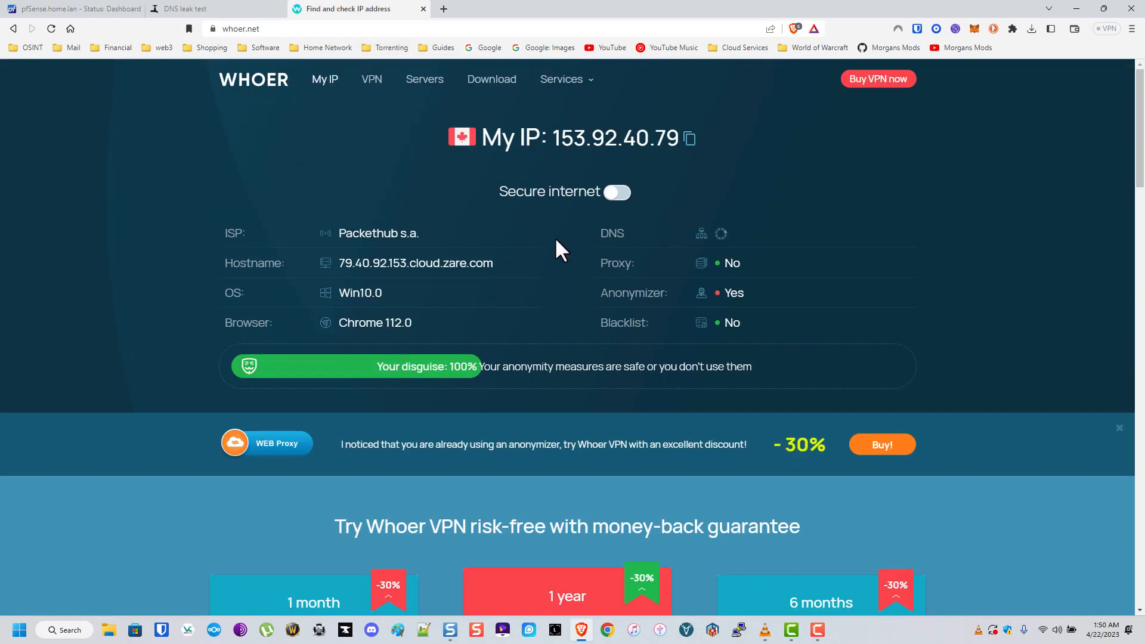
Review Whoer's anonymity rating and the extended IP address details, and run its DNS leak test.
left_click_drag(377, 366, 552, 368)
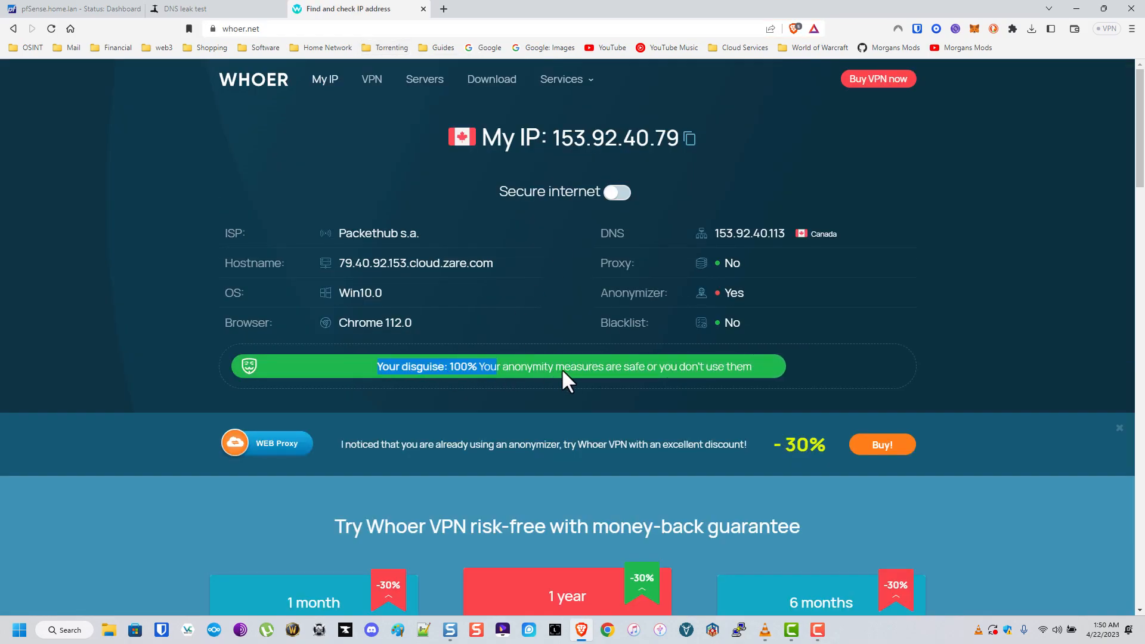
scroll(598, 339, "down", 9)
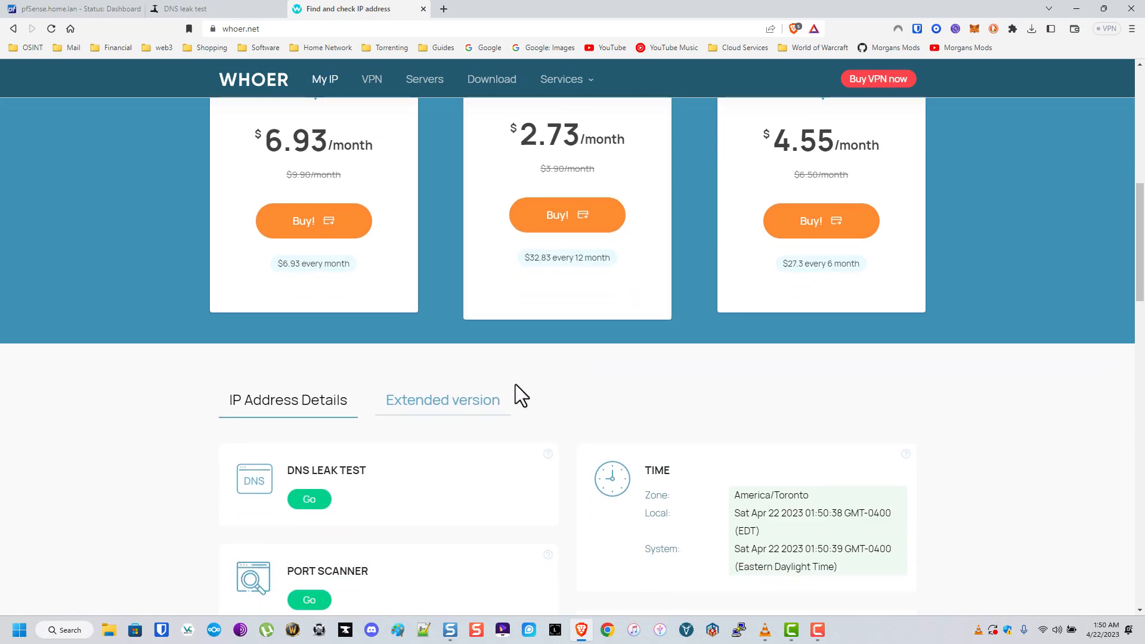
left_click(460, 408)
scroll(477, 400, "down", 2)
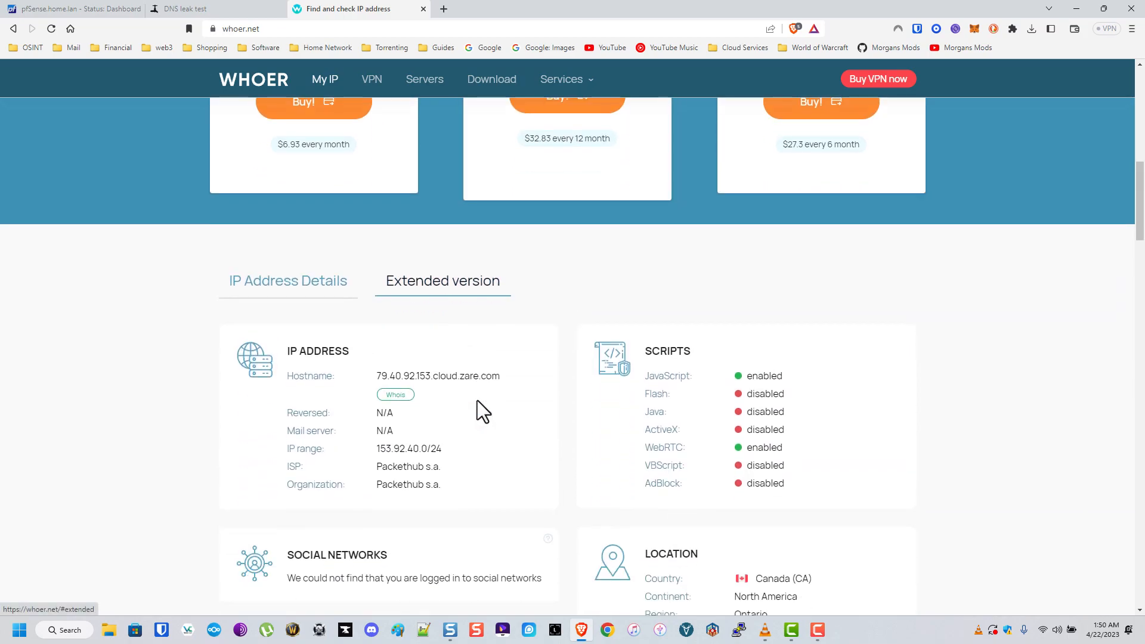
scroll(501, 397, "down", 3)
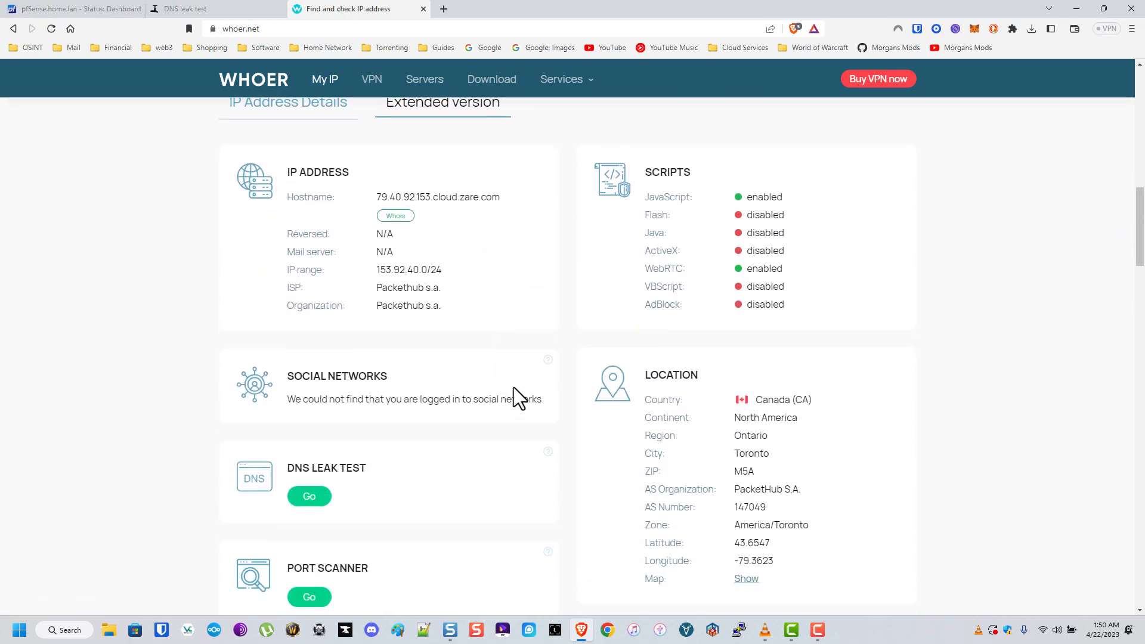
scroll(514, 388, "down", 2)
left_click(440, 410)
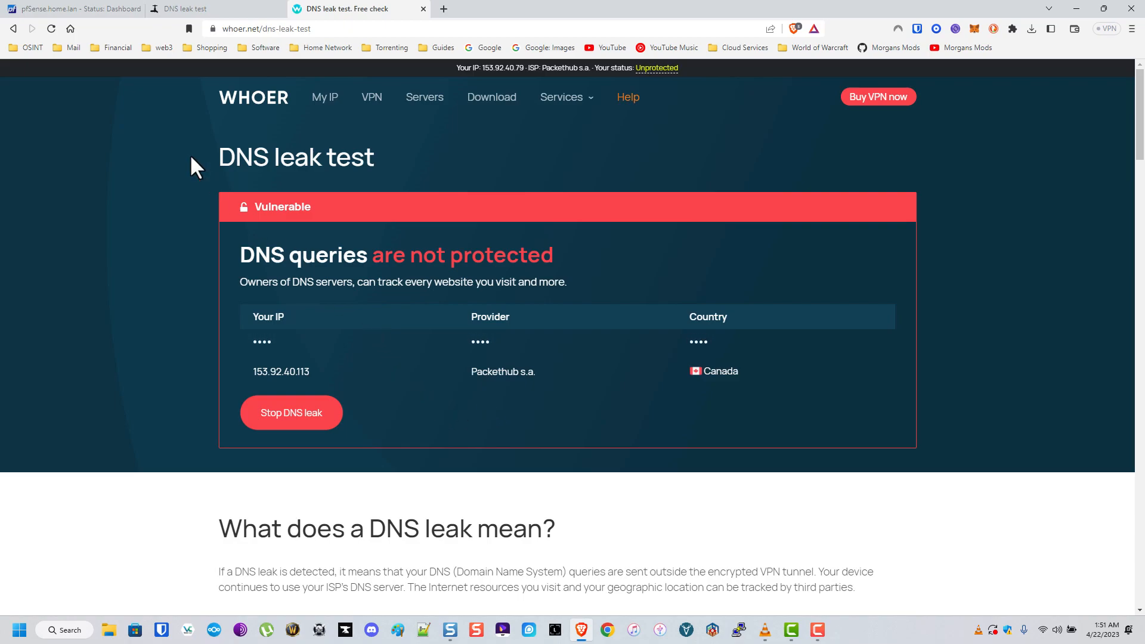
Return to Whoer's IP check page, switch to the extended version, show the location map and review the remaining details.
left_click(10, 31)
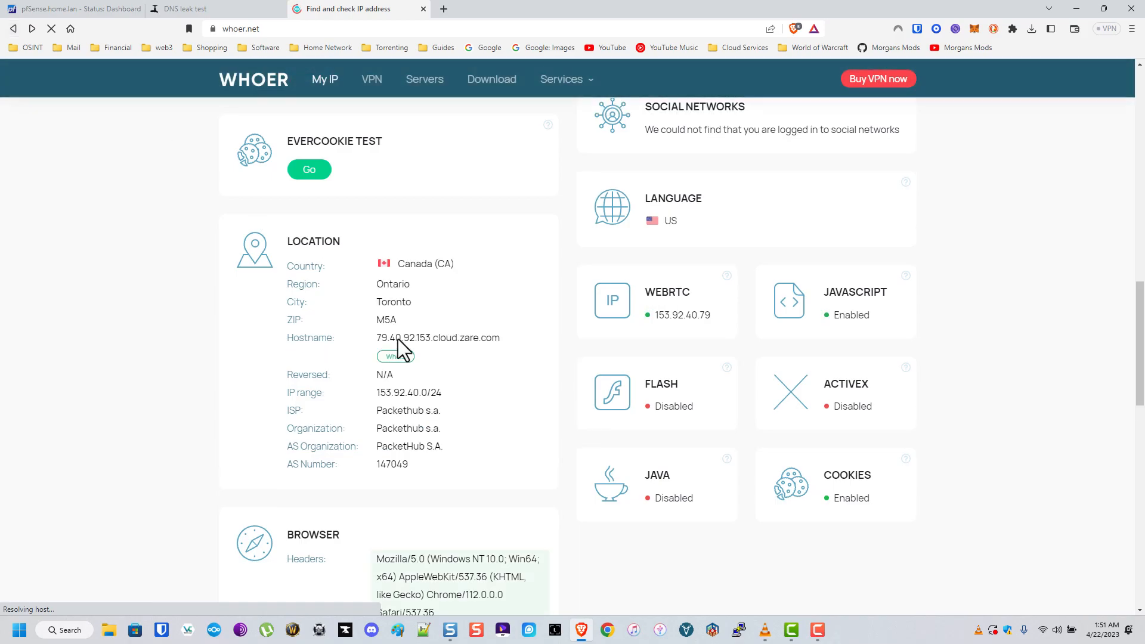
scroll(513, 387, "down", 5)
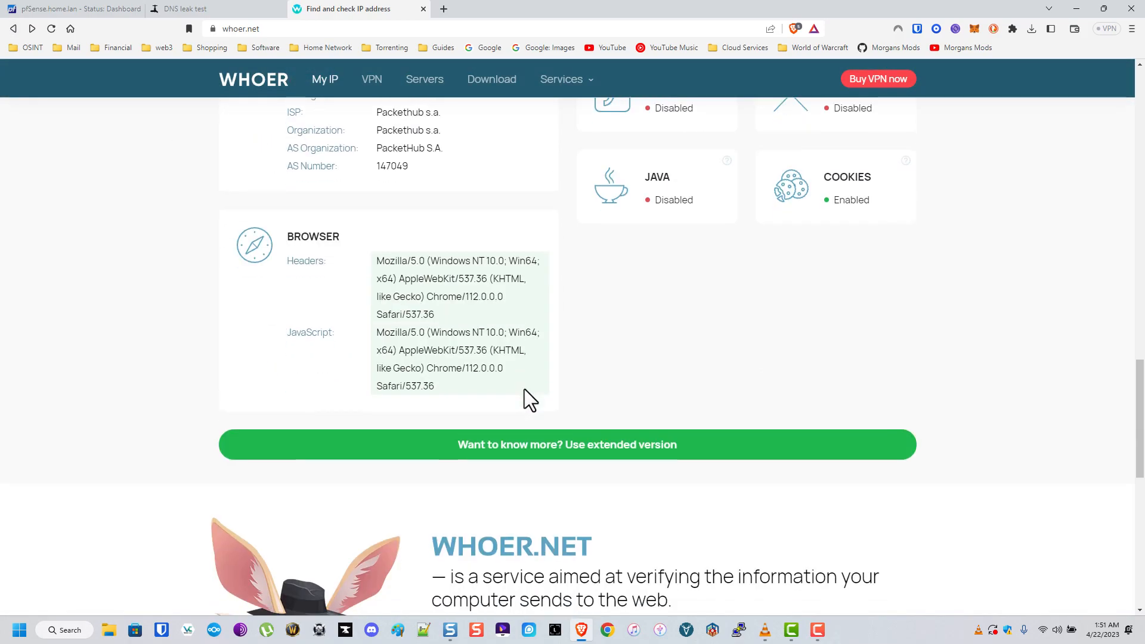
left_click(609, 449)
scroll(596, 444, "up", 5)
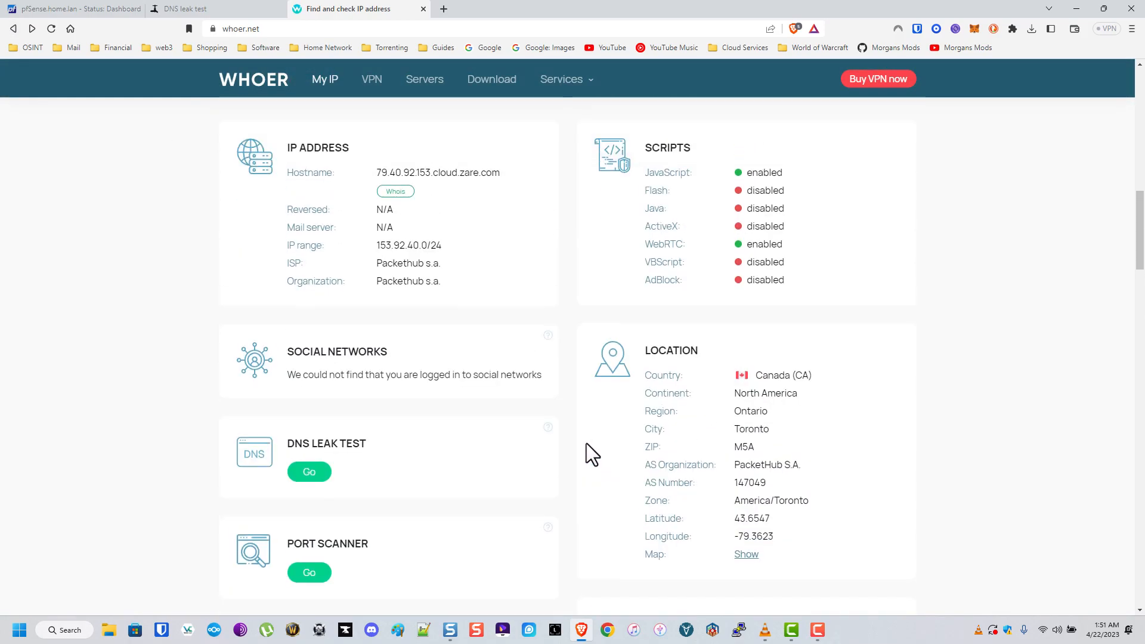
scroll(591, 444, "down", 4)
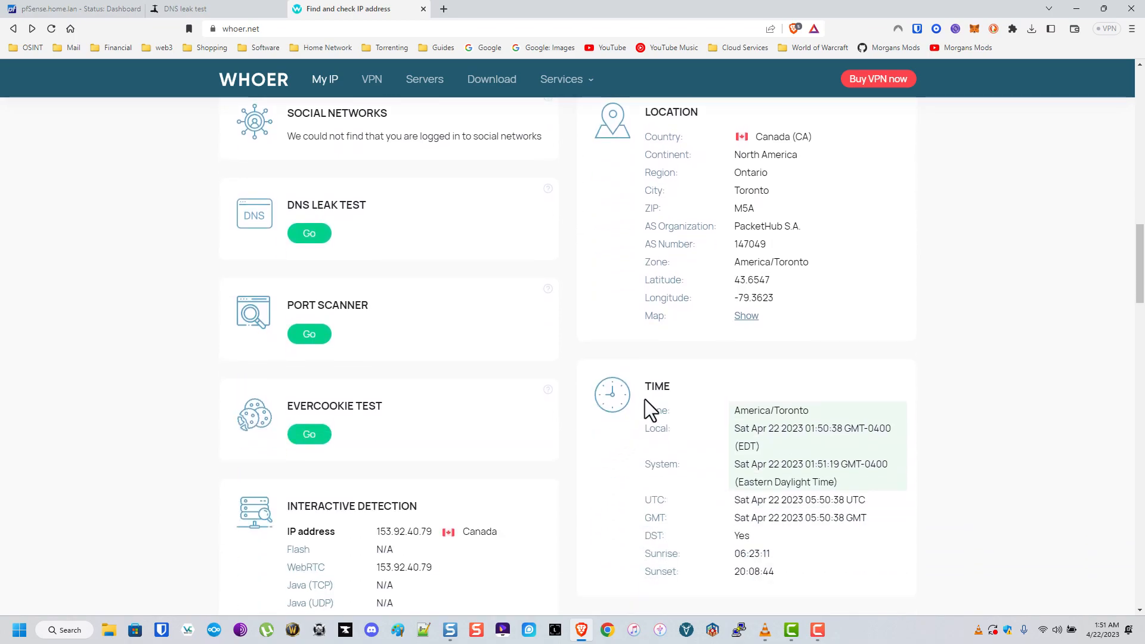
left_click(742, 324)
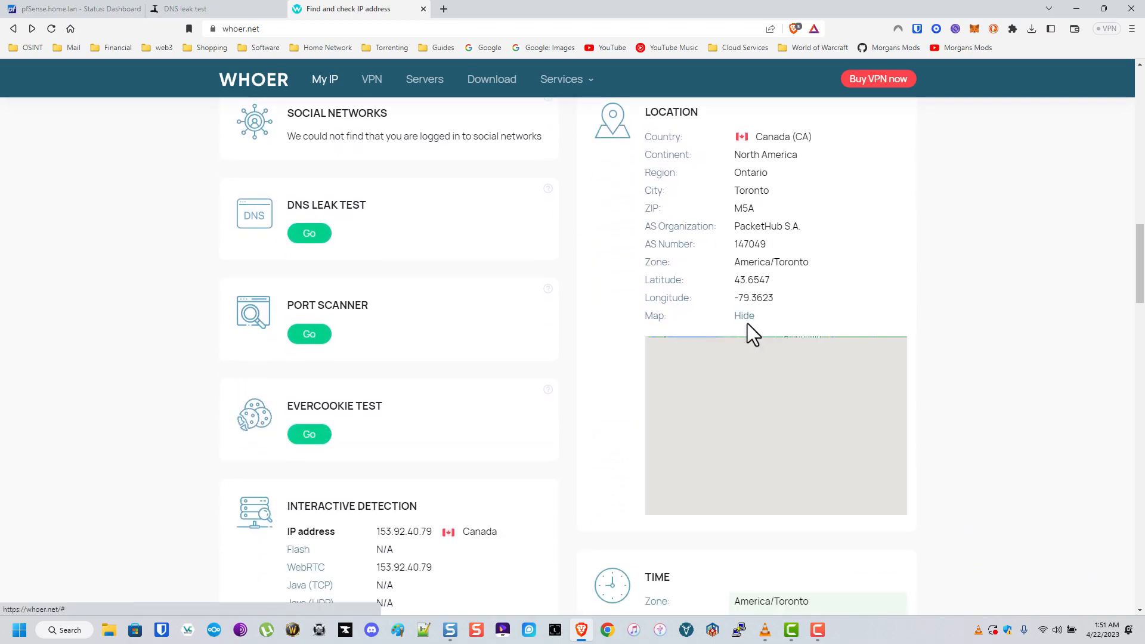
scroll(635, 416, "down", 5)
scroll(638, 415, "down", 18)
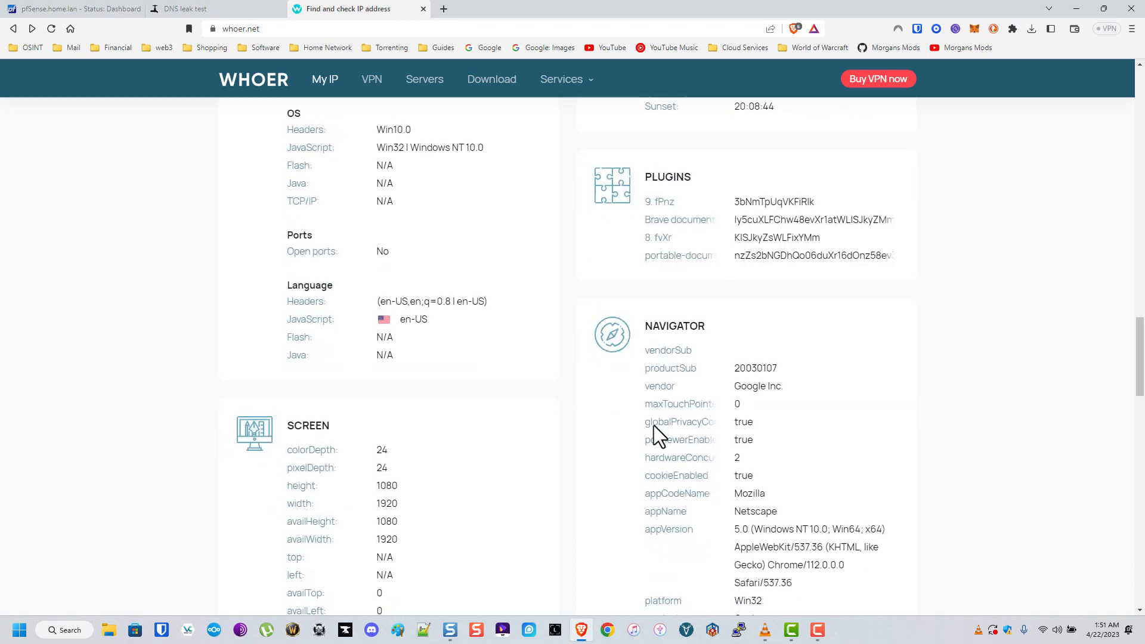
scroll(672, 448, "down", 2)
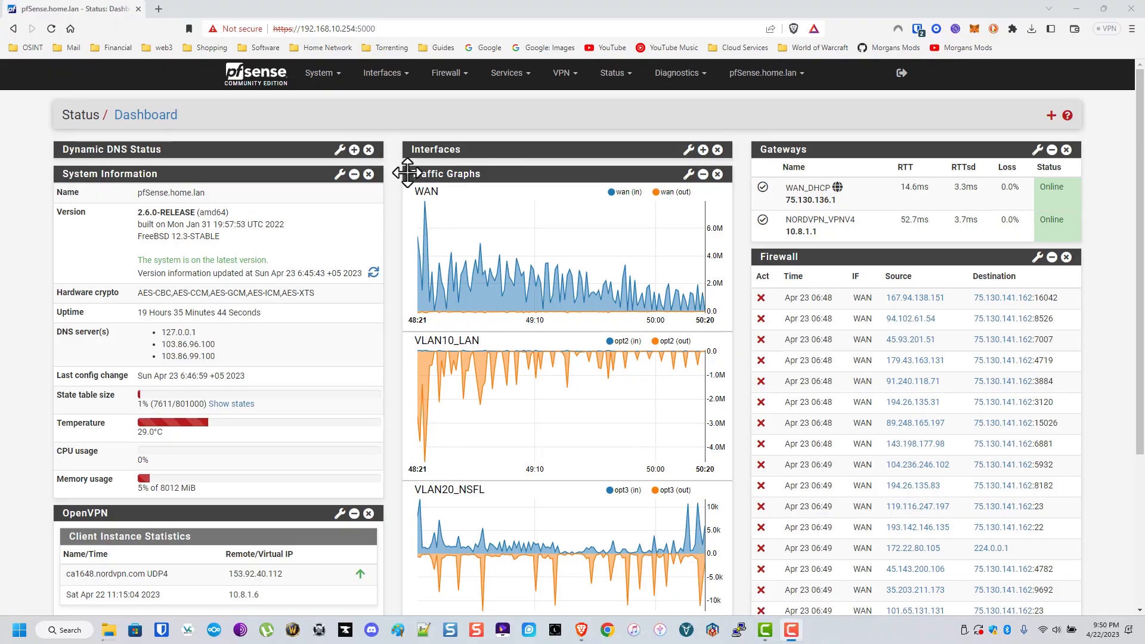
In pfSense's General Setup, add two more DNS servers with addresses 8.8.8.8 and 1.1.1.1.
left_click(335, 82)
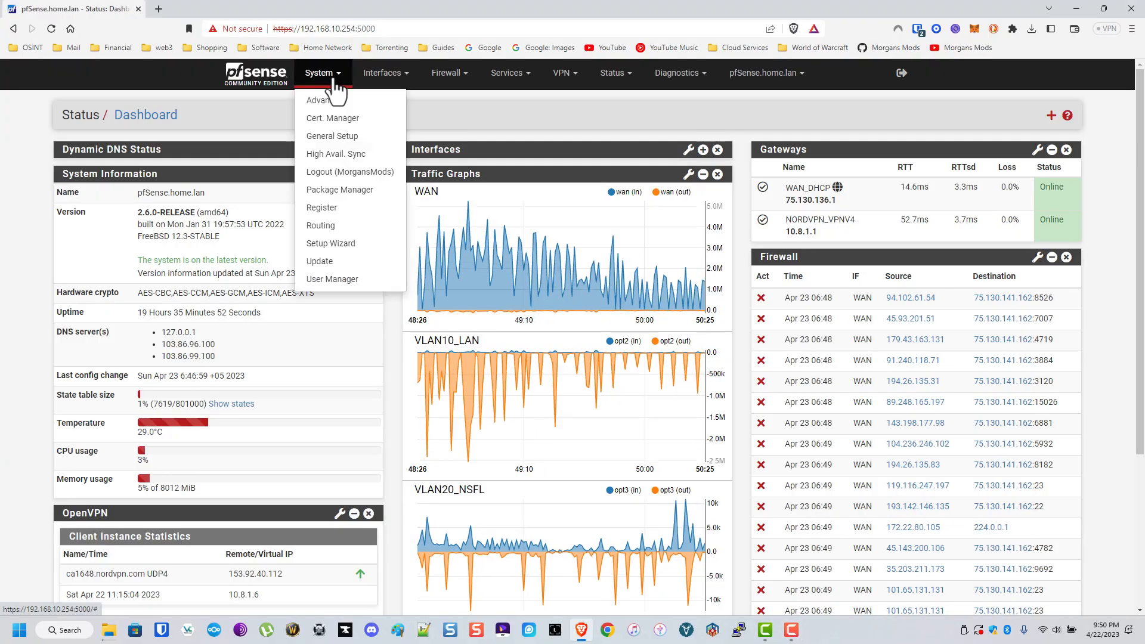
left_click(341, 136)
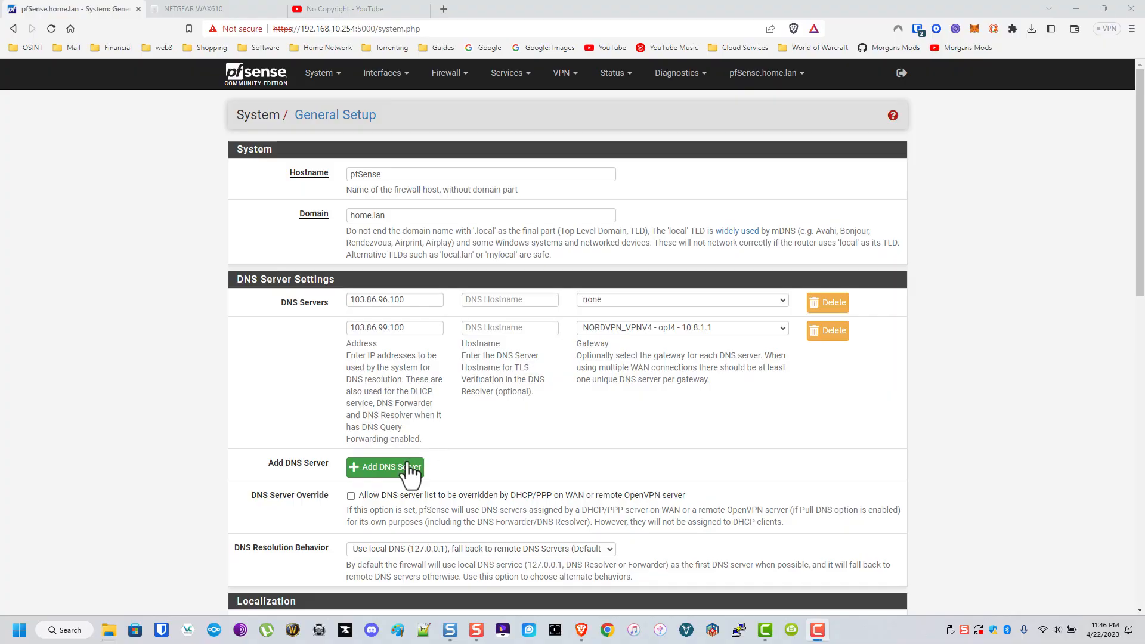
left_click(409, 468)
left_click(408, 498)
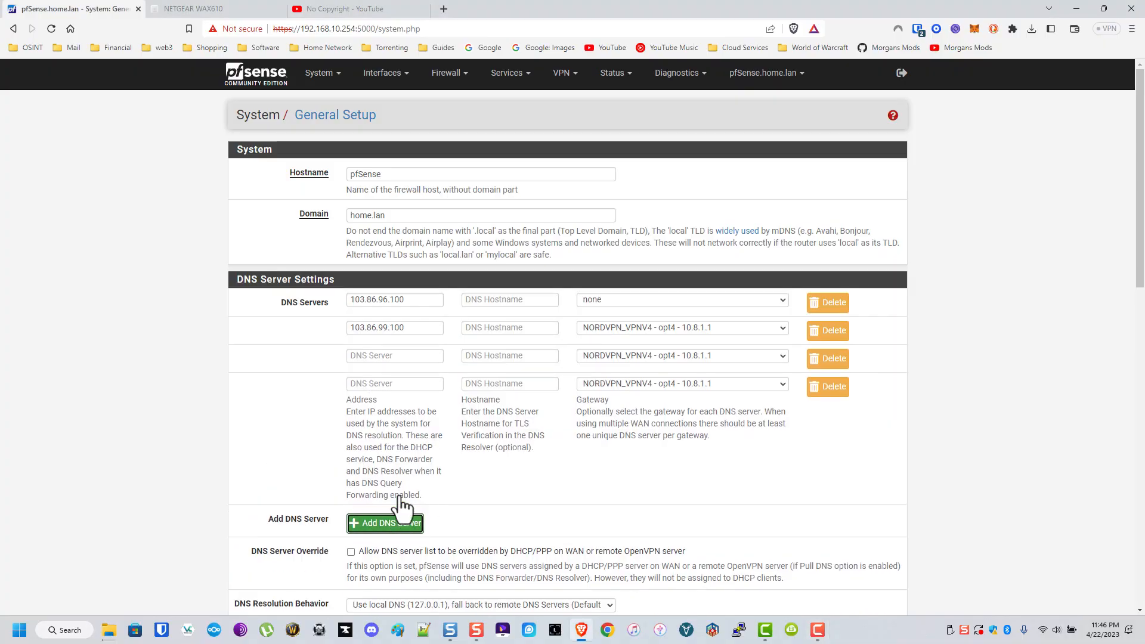
left_click(382, 356)
type("8.8.8.8")
left_click(400, 386)
type("1.1.1.1")
Set the gateway to none for 8.8.8.8 and WAN_DHCP for 1.1.1.1, and save the general settings.
left_click(628, 355)
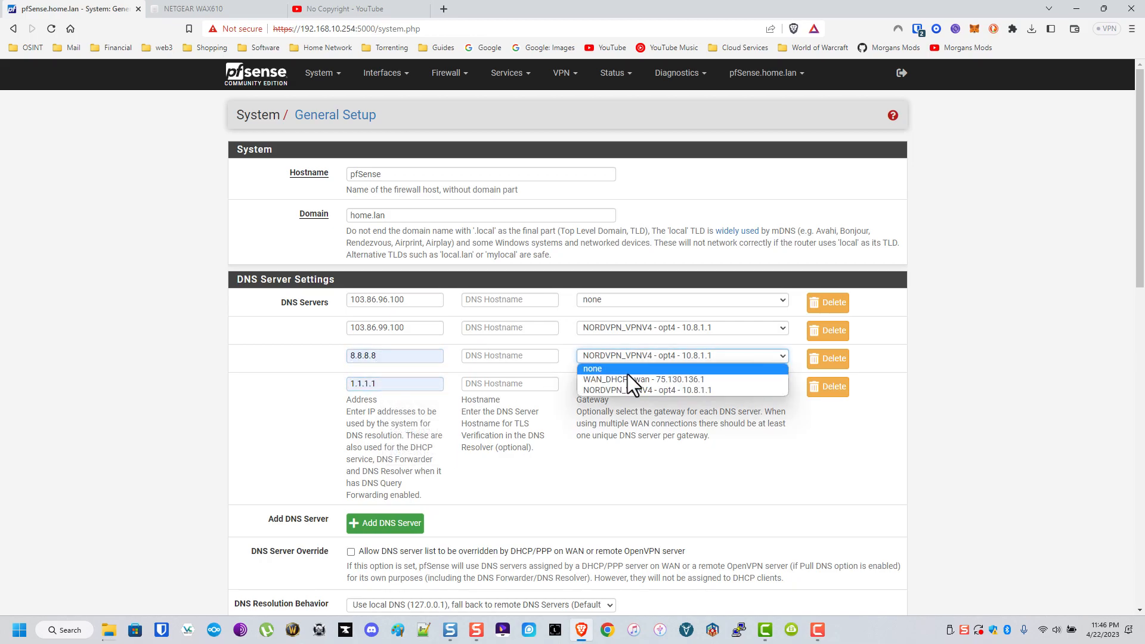
left_click(627, 371)
left_click(628, 384)
left_click(656, 408)
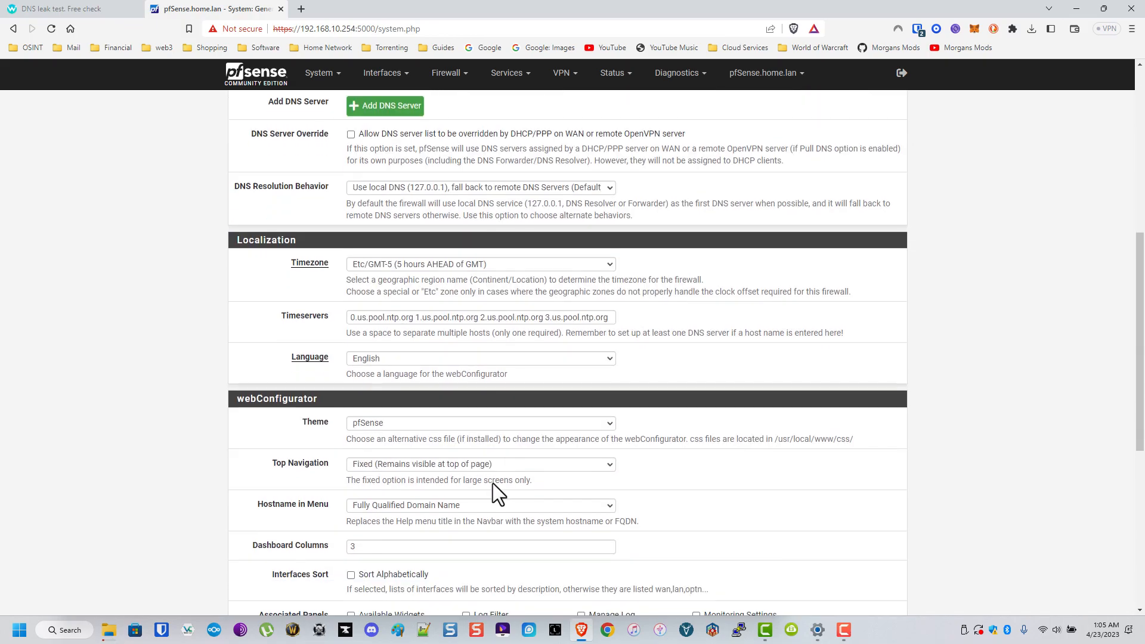
scroll(452, 493, "down", 8)
left_click(368, 552)
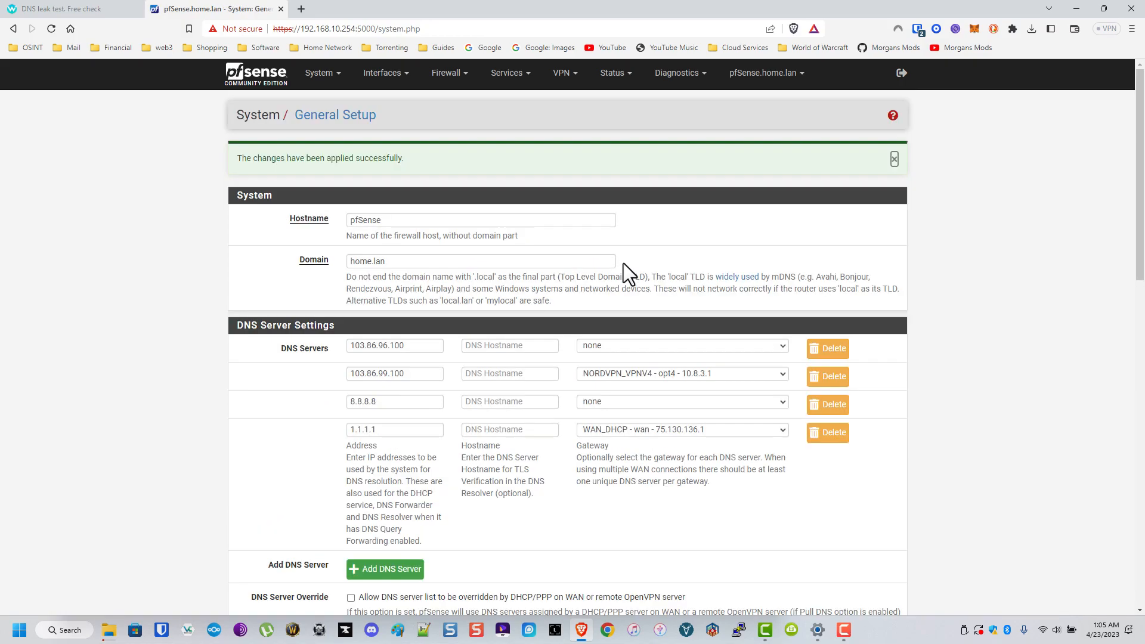
Examine the outbound NAT mode and the mappings for the WAN and NORDVPN interfaces.
left_click(450, 77)
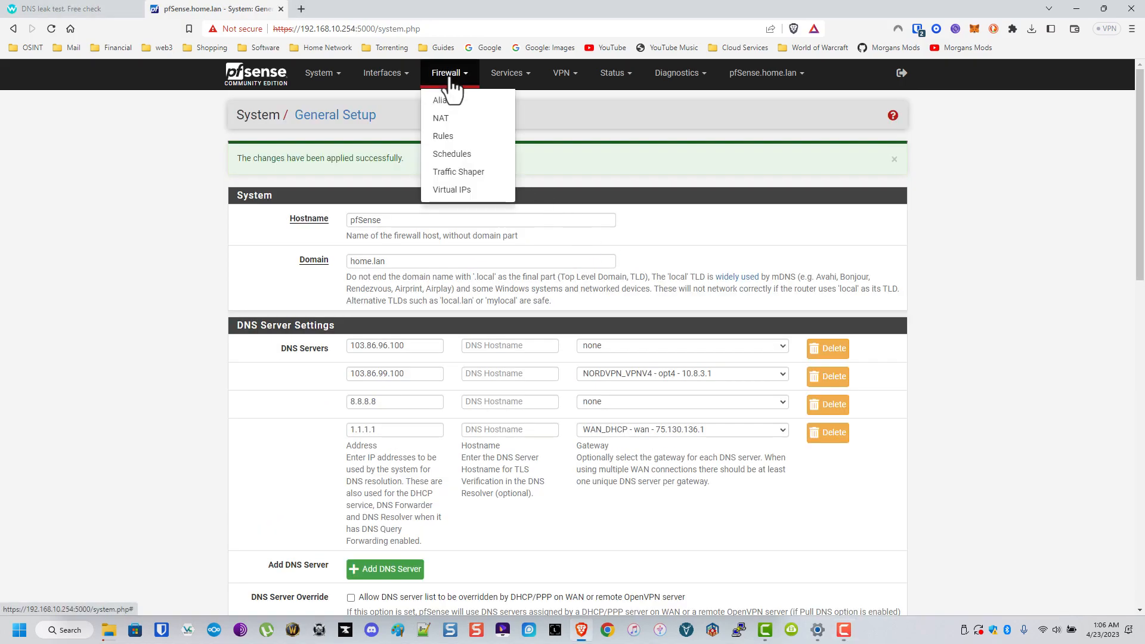
left_click(460, 119)
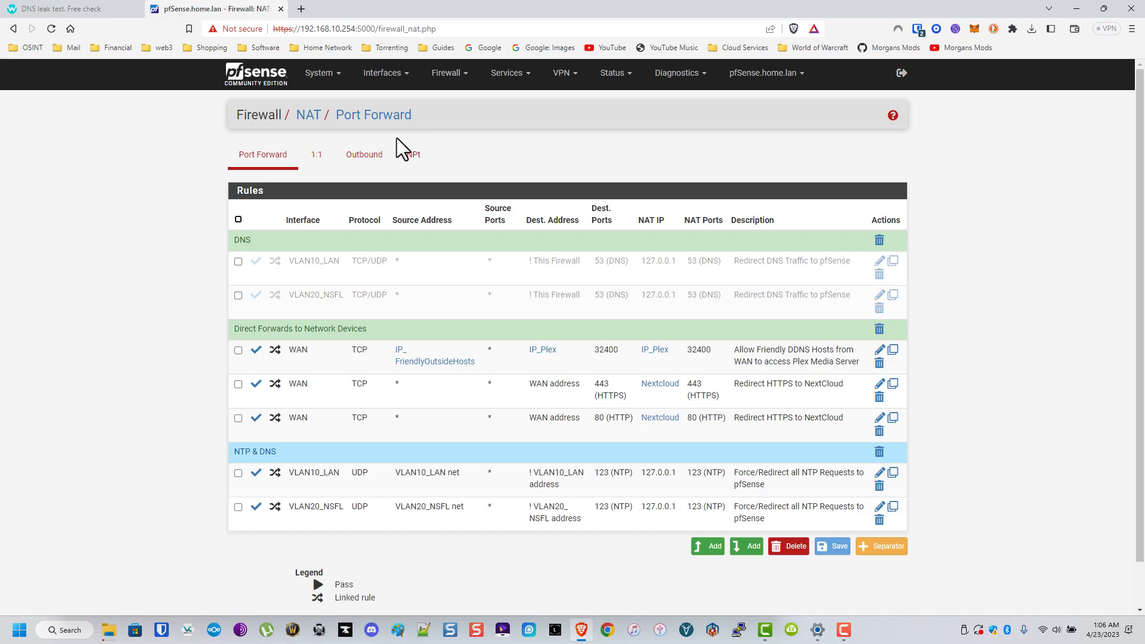
left_click(366, 155)
scroll(833, 315, "down", 2)
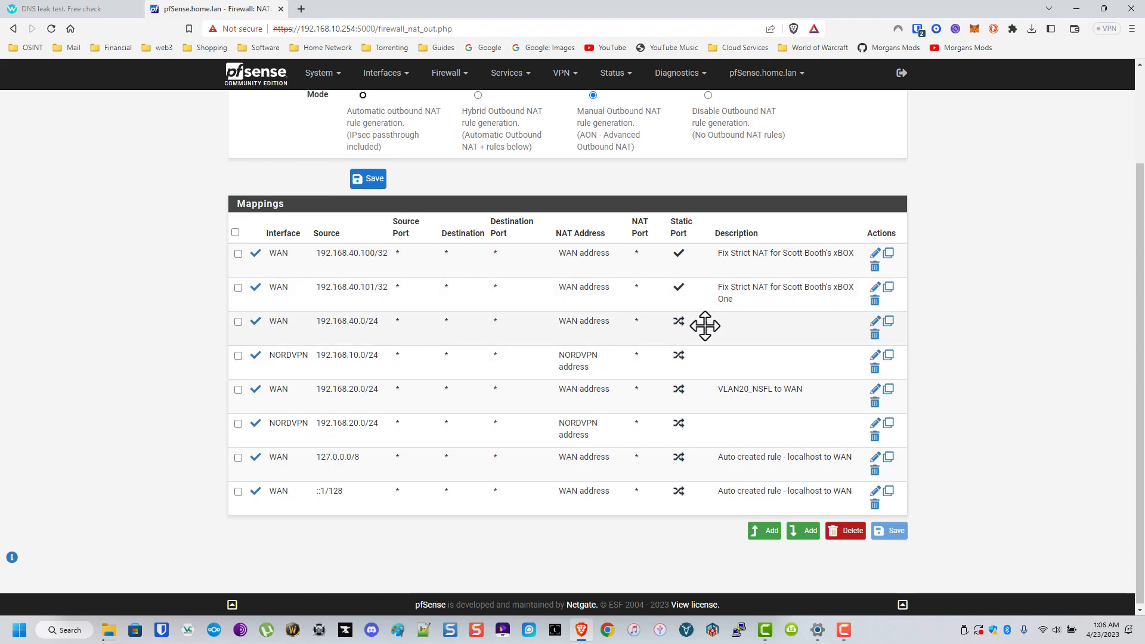
scroll(706, 326, "up", 2)
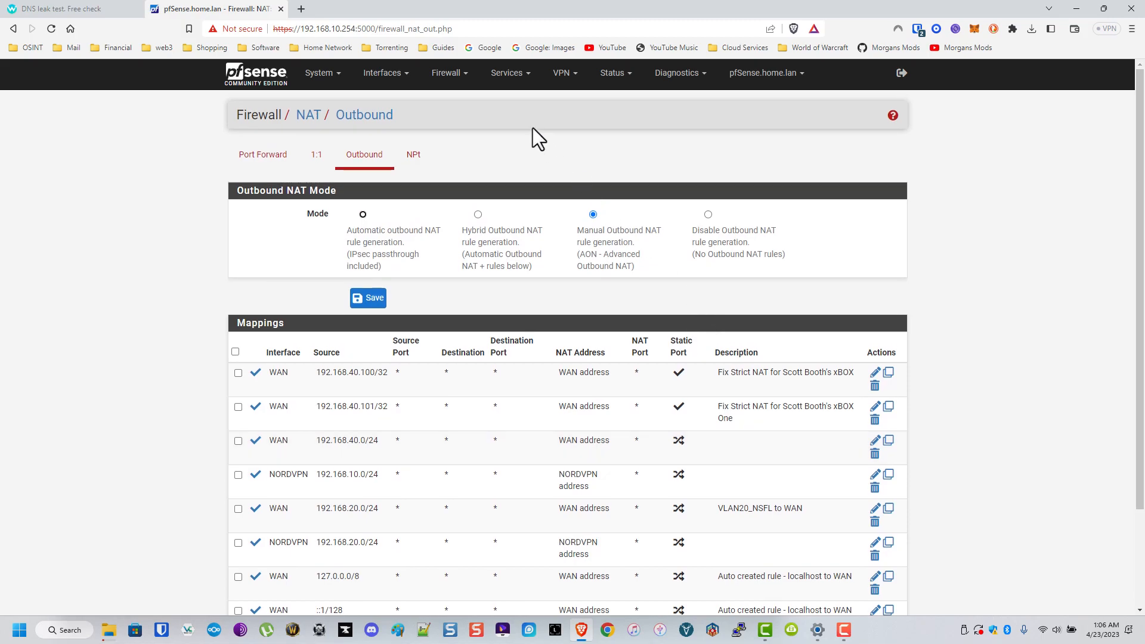
Review the firewall rules of VLAN10_LAN, including the pass rule's gateway.
mouse_move(454, 72)
left_click(447, 137)
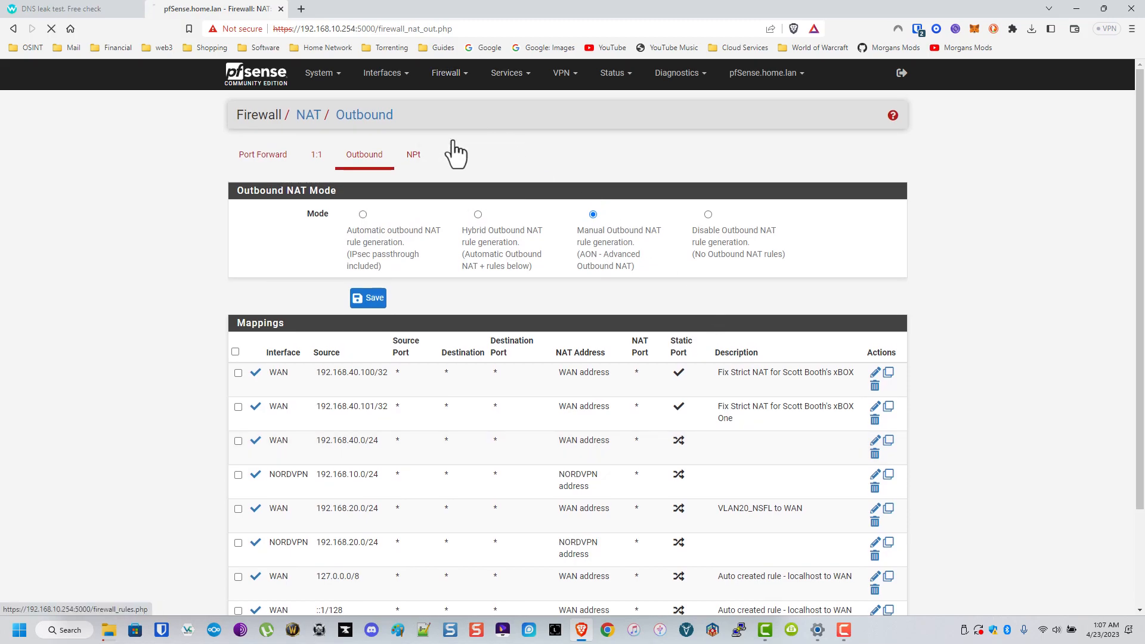
left_click(475, 158)
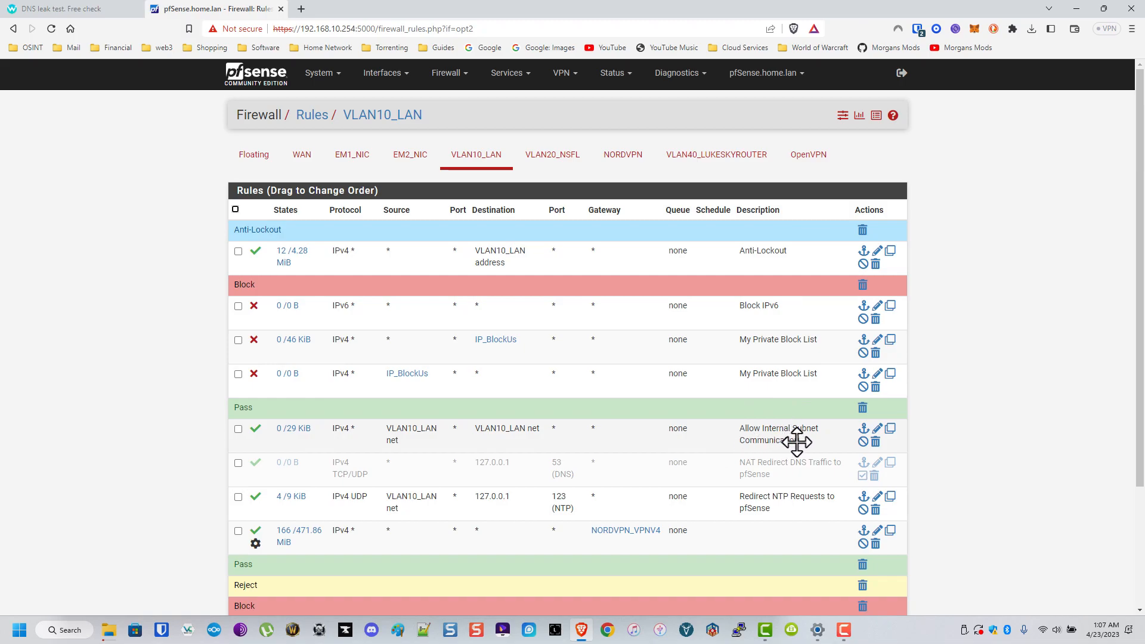
scroll(797, 442, "down", 1)
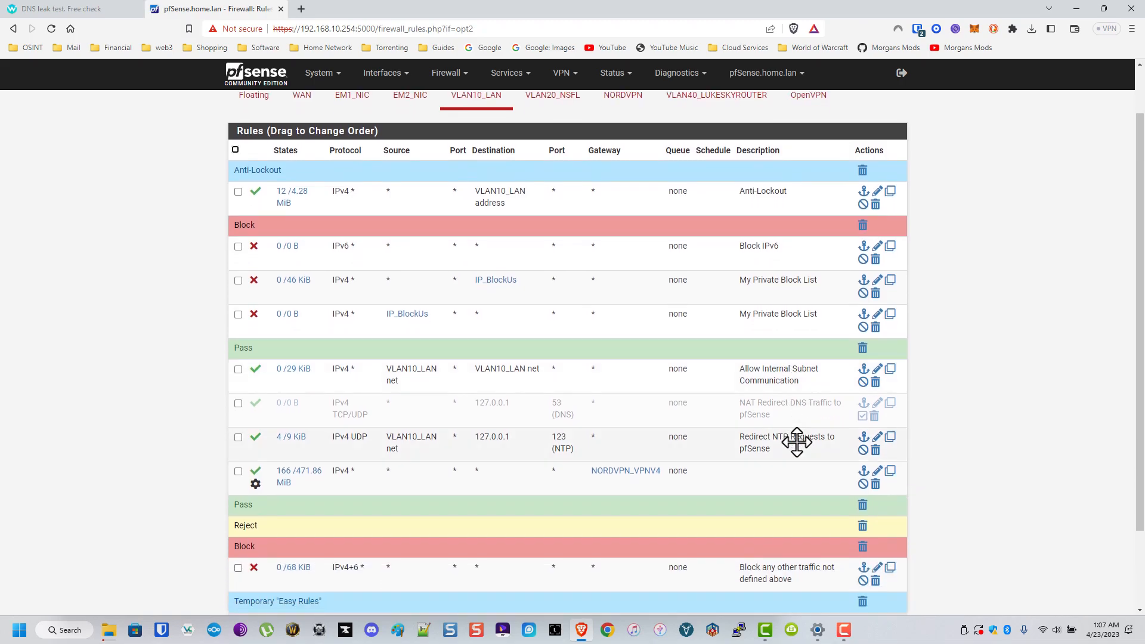
scroll(797, 442, "down", 1)
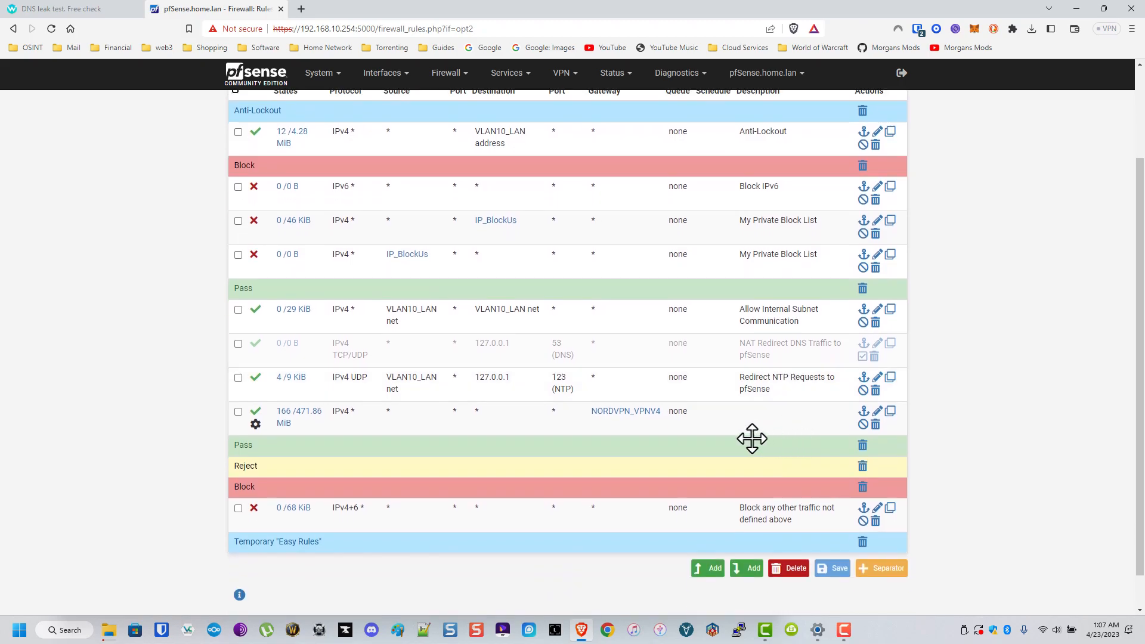
scroll(564, 381, "up", 2)
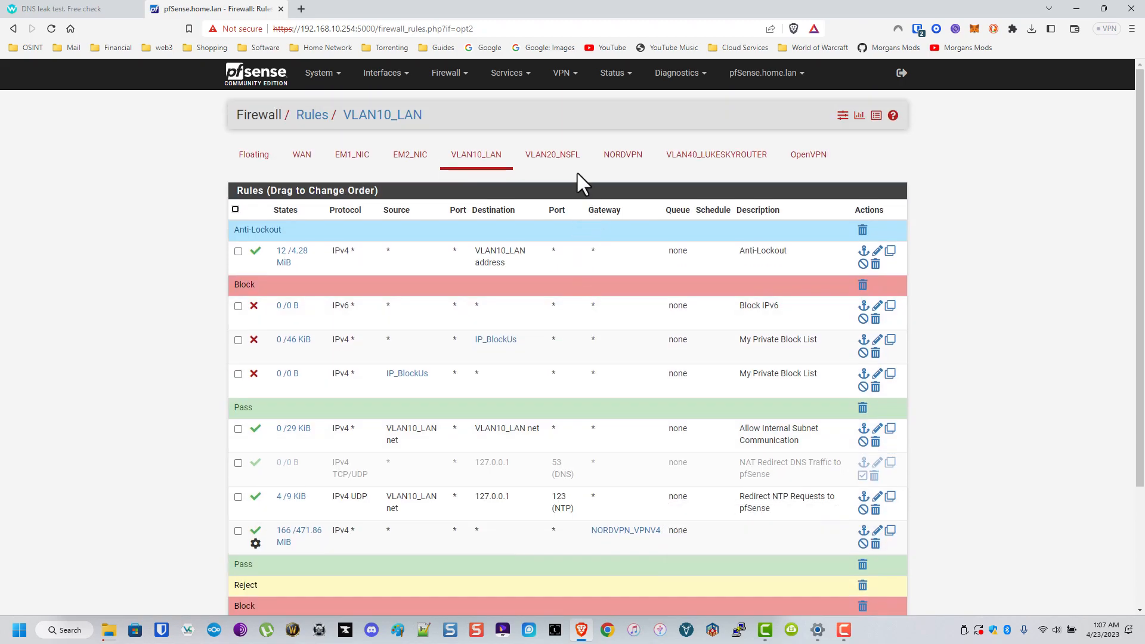
Open the Default Pass ALL rule of VLAN40_LUKESKYROUTER and examine its advanced gateway setting.
left_click(670, 161)
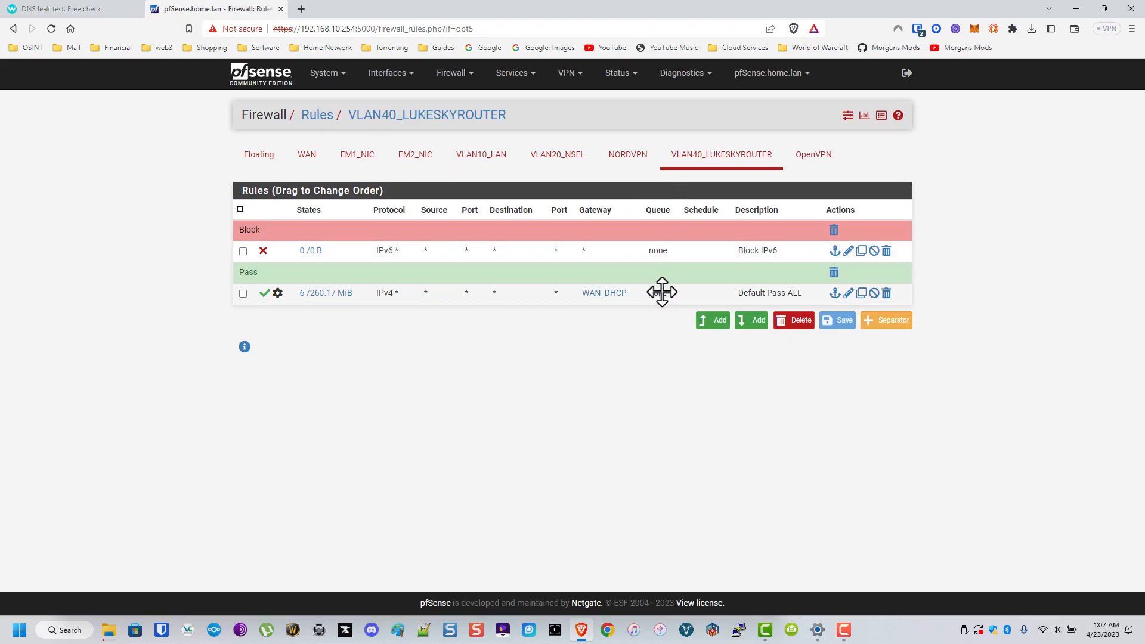
left_click(849, 296)
scroll(546, 386, "down", 5)
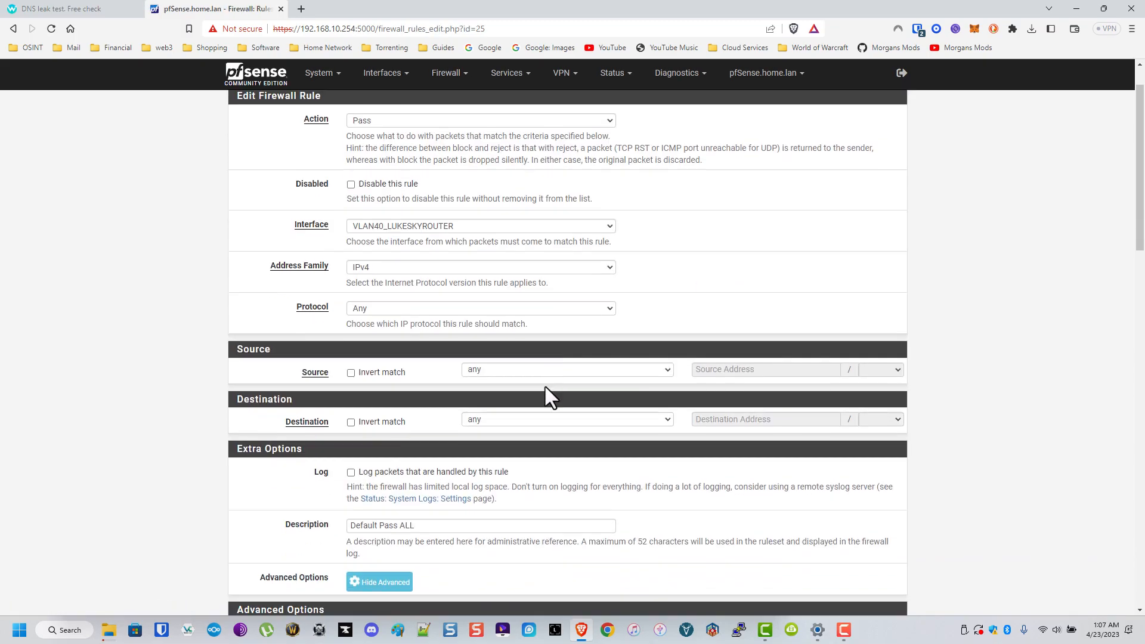
scroll(537, 393, "down", 14)
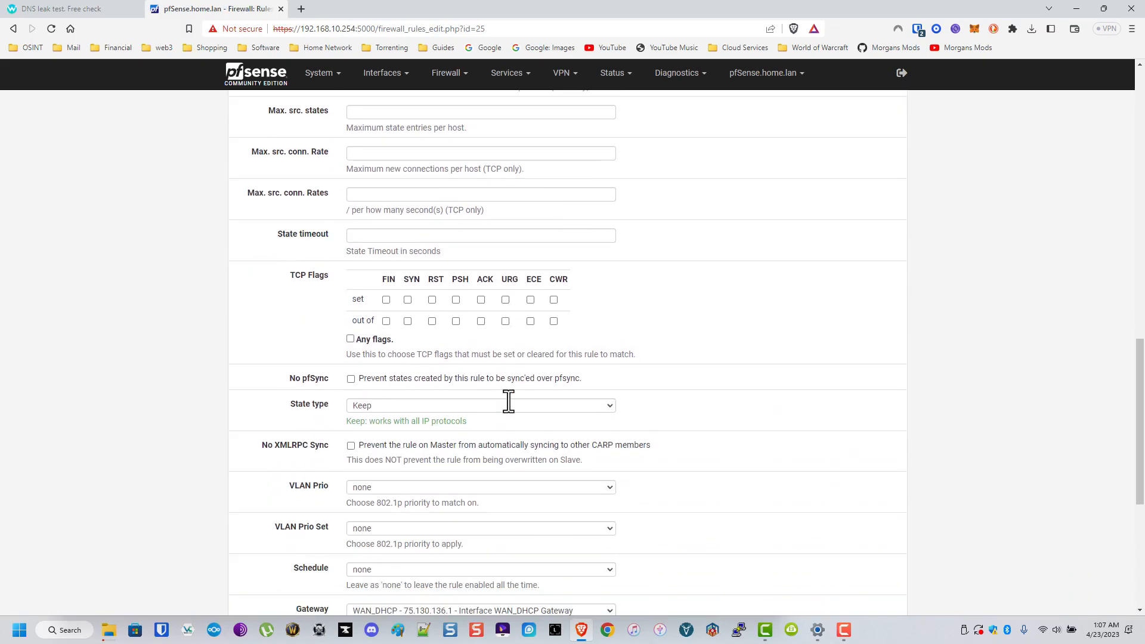
scroll(364, 525, "down", 2)
scroll(403, 483, "up", 4)
left_click(415, 515)
left_click(416, 516)
scroll(412, 516, "down", 4)
scroll(407, 516, "up", 4)
scroll(413, 492, "up", 20)
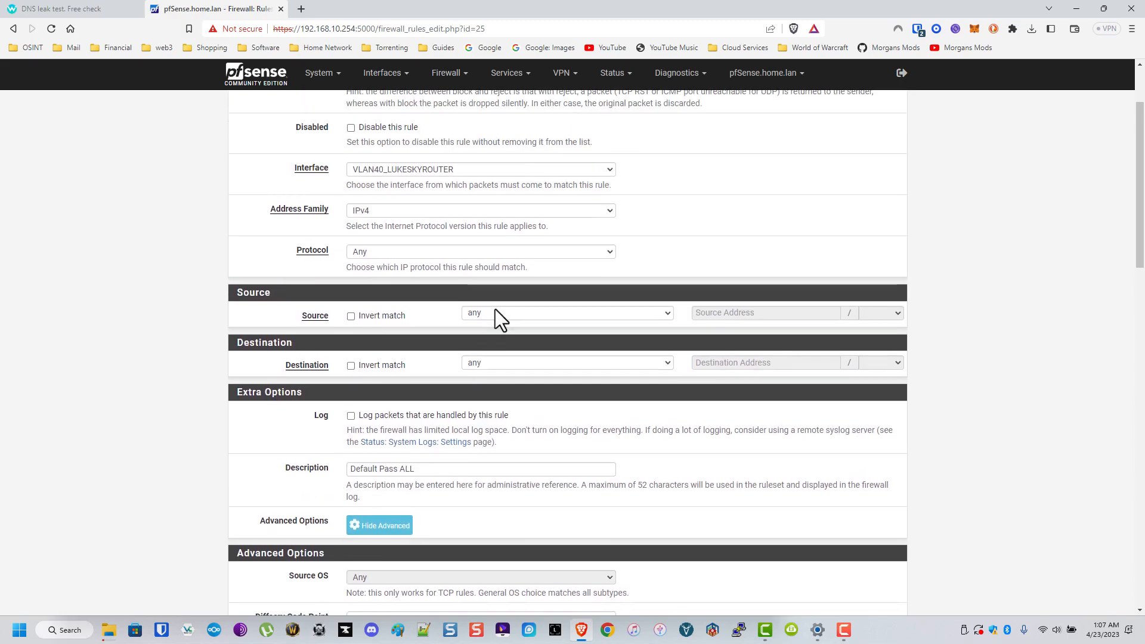
Check the DNS servers assigned in the DHCP server settings for VLAN10_LAN.
left_click(464, 74)
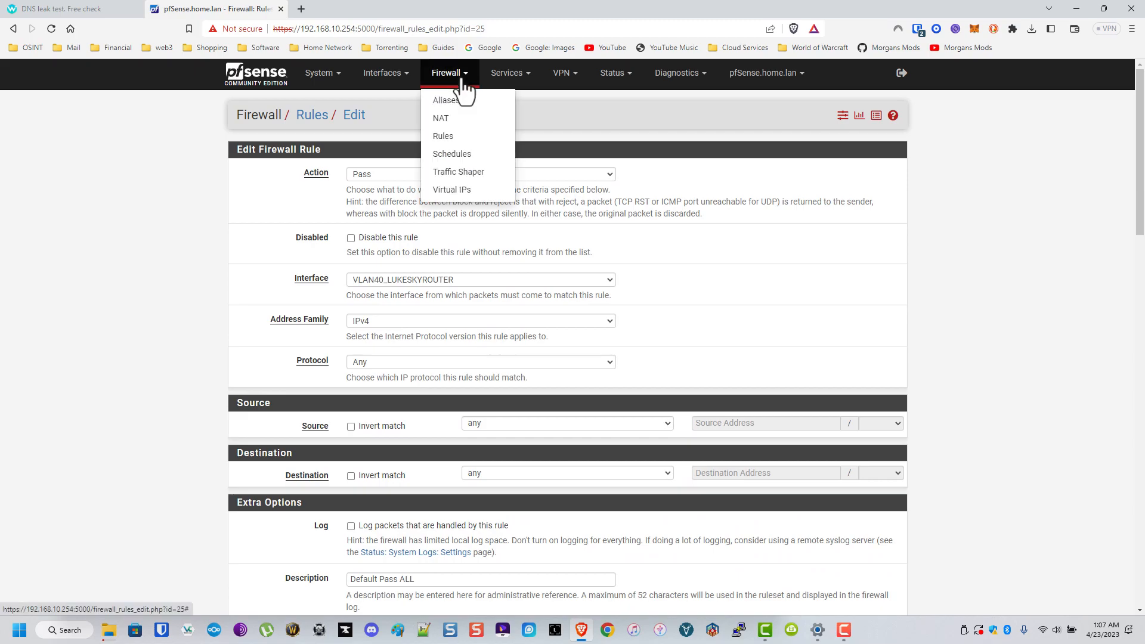
left_click(508, 75)
left_click(538, 155)
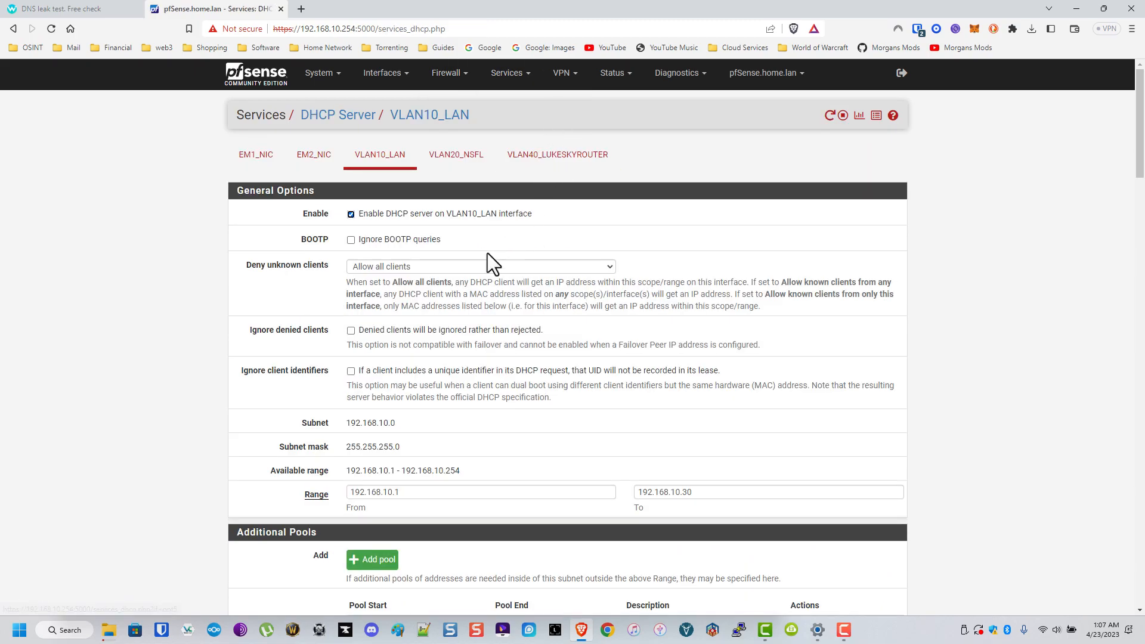
scroll(488, 253, "down", 4)
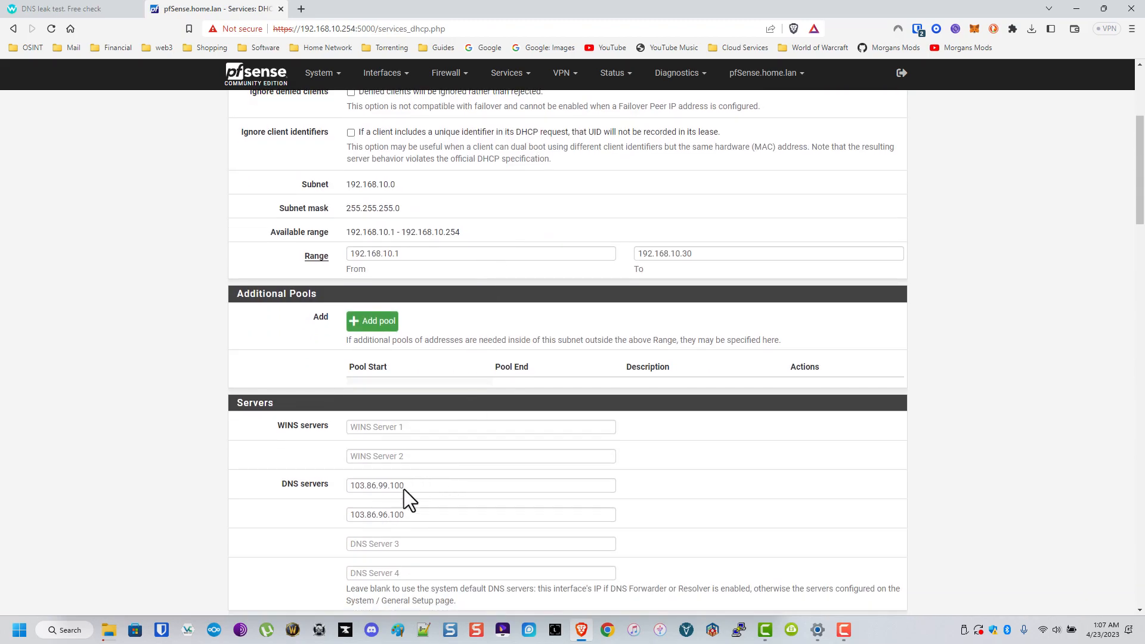
double_click(388, 486)
double_click(411, 514)
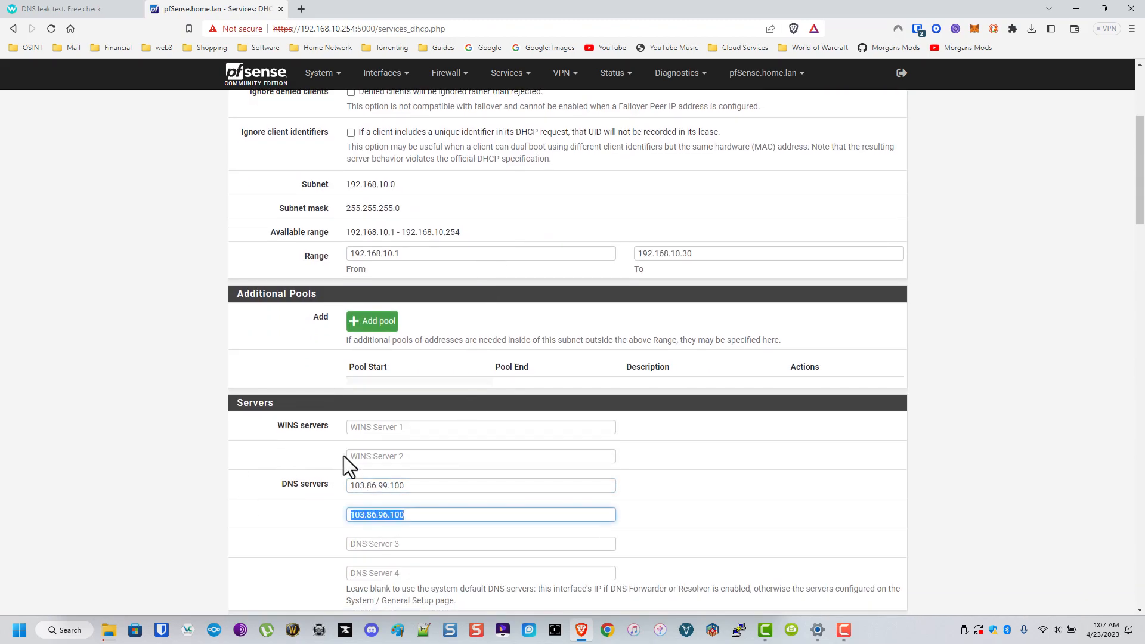
Check the DNS servers assigned in the DHCP server settings for VLAN40_LUKESKYROUTER.
scroll(358, 448, "up", 4)
left_click(562, 156)
scroll(537, 345, "down", 4)
scroll(606, 341, "down", 1)
double_click(361, 426)
left_click_drag(383, 457, 255, 460)
left_click(359, 414)
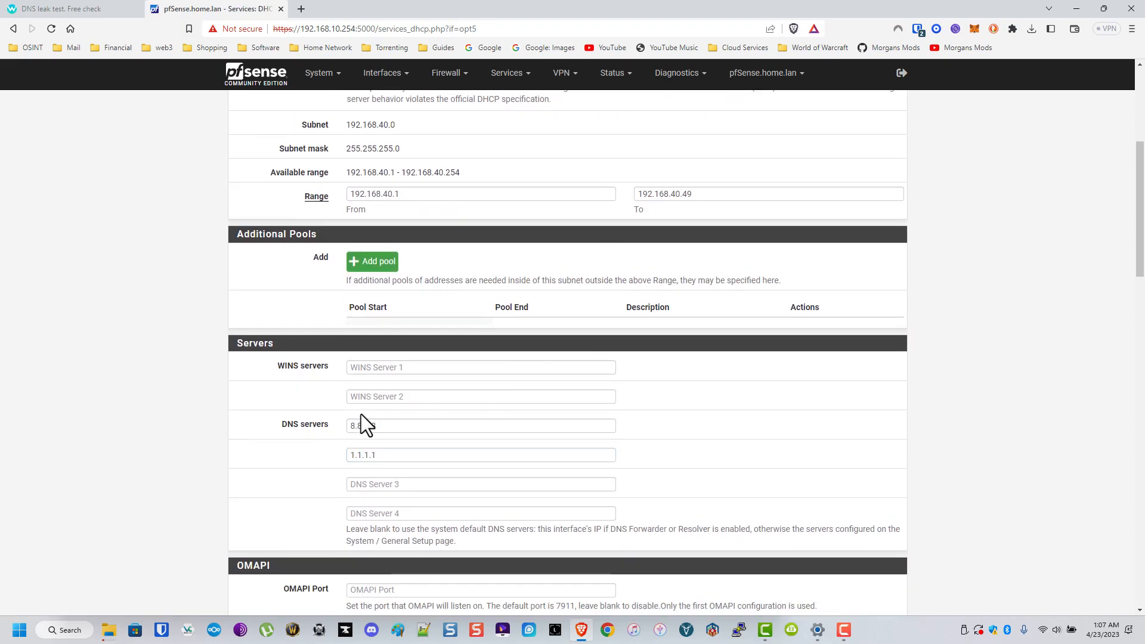
Review the DNS Resolver general settings, including the selected network interfaces and outgoing network interfaces.
scroll(388, 382, "up", 5)
left_click(510, 73)
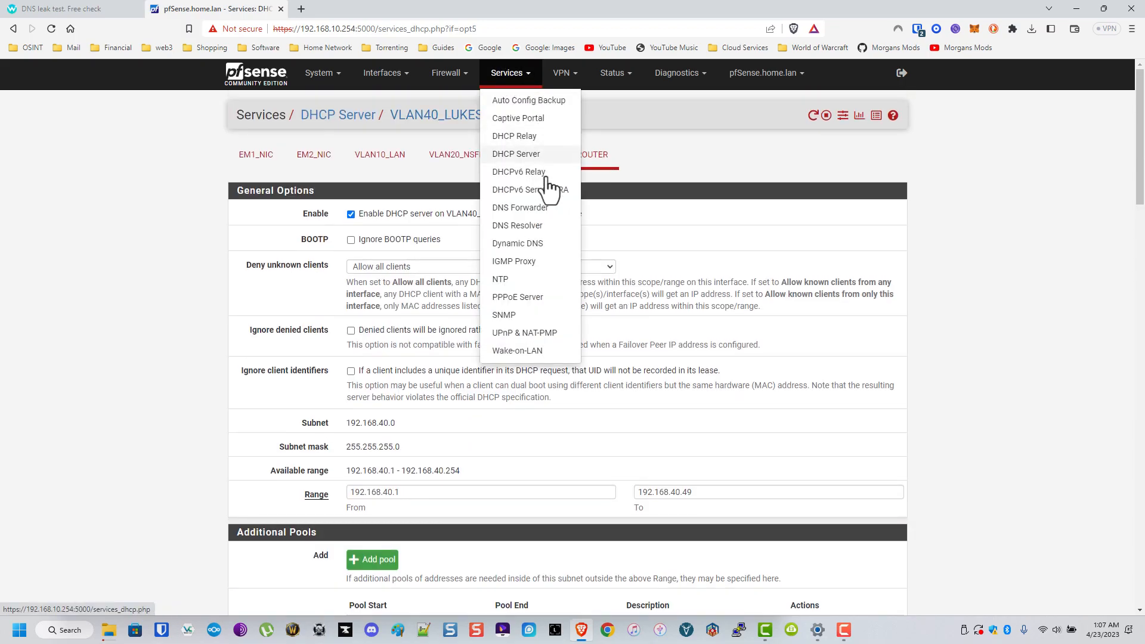
left_click(547, 226)
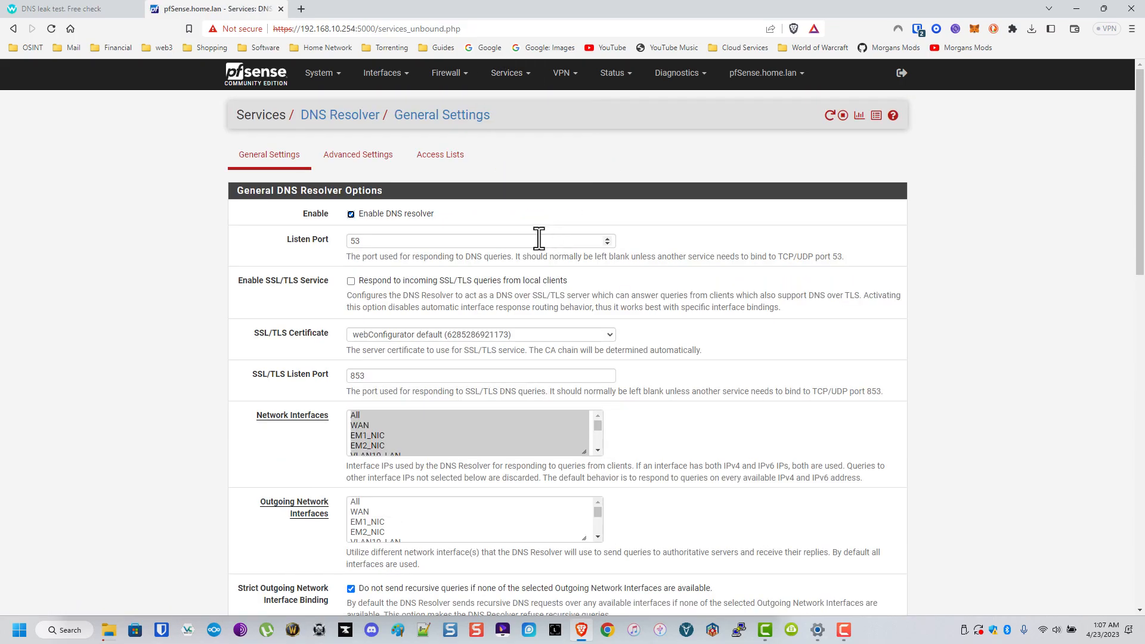
left_click_drag(597, 427, 527, 511)
scroll(524, 510, "down", 3)
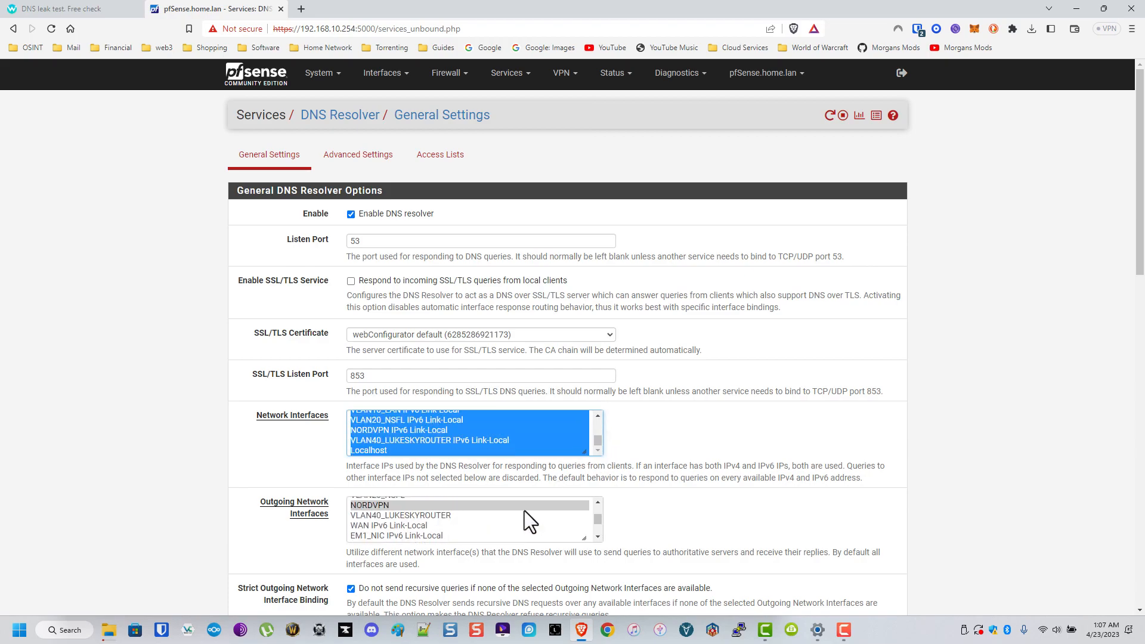
scroll(674, 513, "down", 10)
scroll(716, 489, "up", 10)
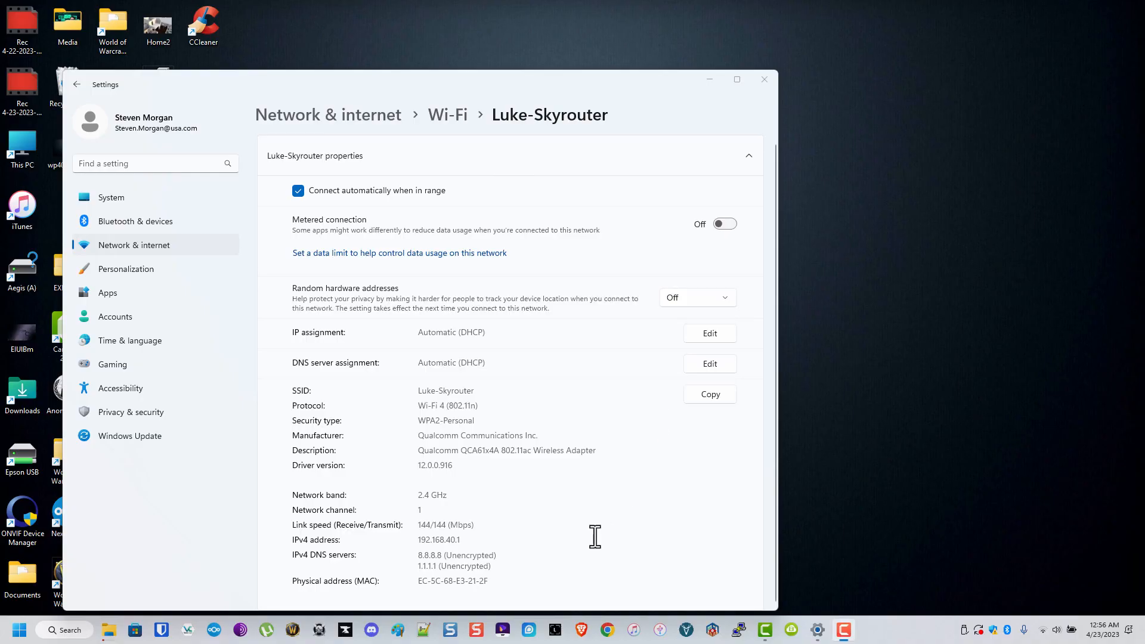
Switch to the Brave browser and view the extended version of the IP address details on whoer.net.
left_click(584, 633)
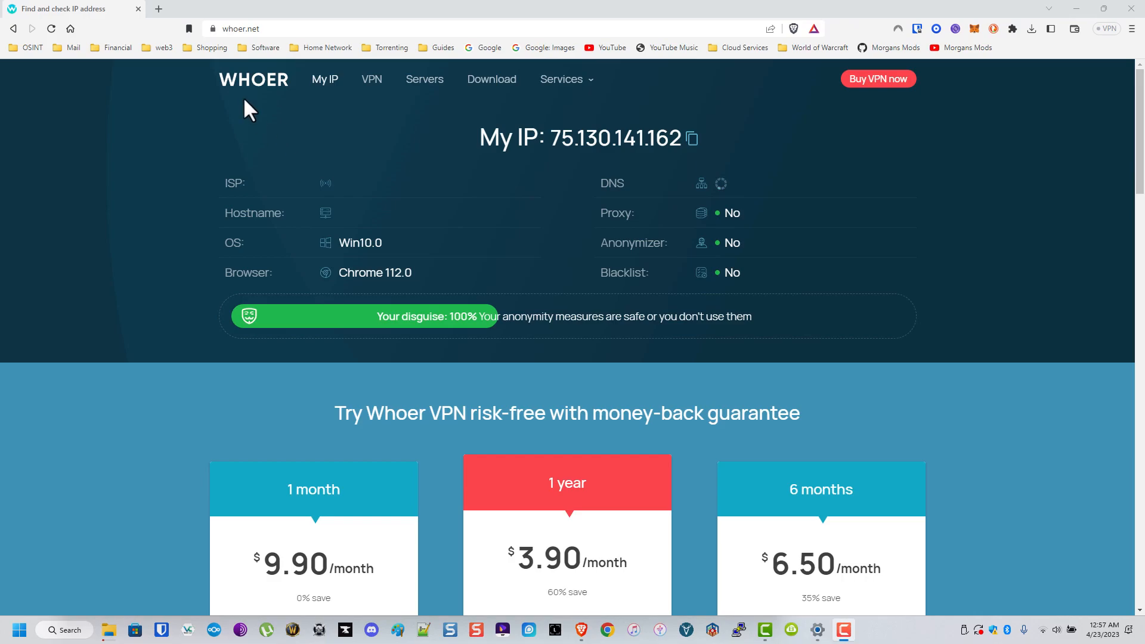
scroll(652, 388, "down", 8)
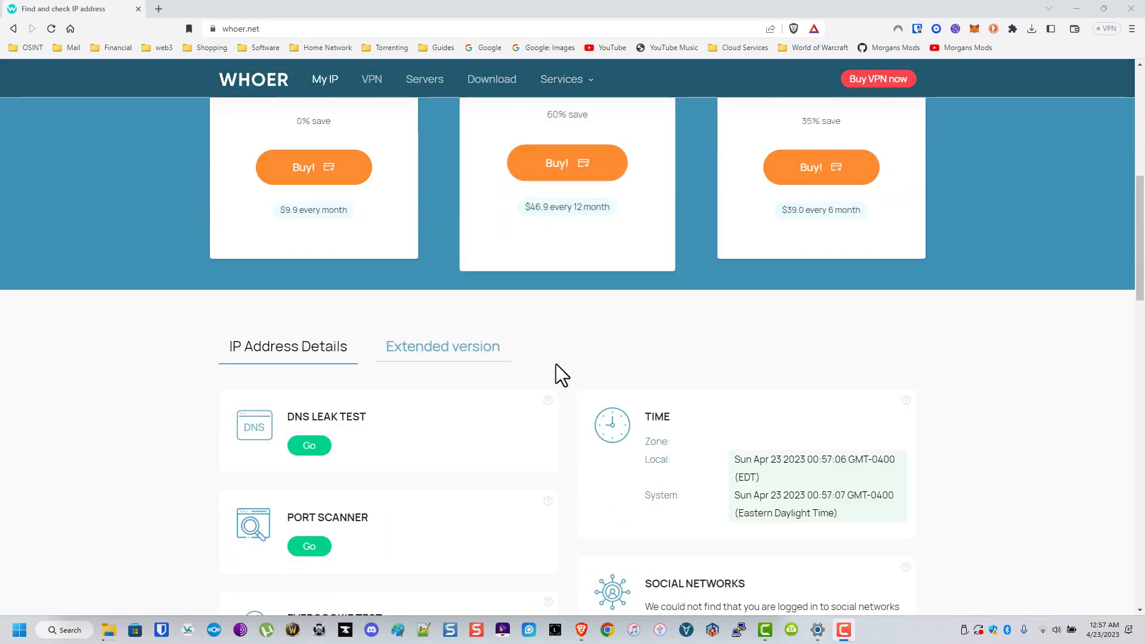
left_click(491, 358)
scroll(540, 364, "down", 3)
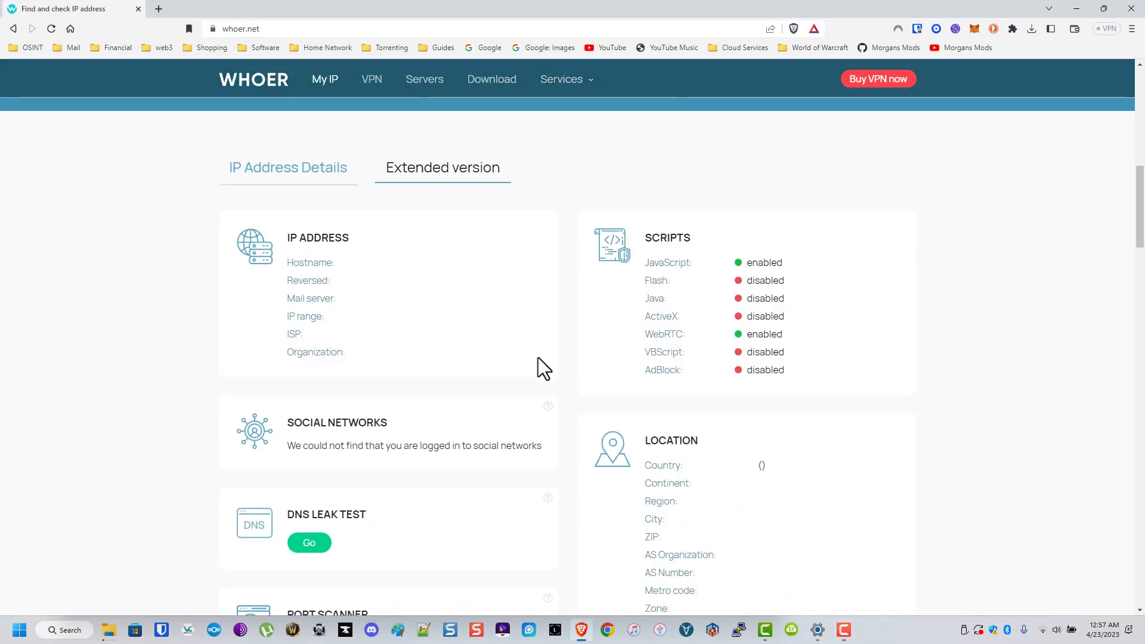
Run Whoer's DNS leak test on the Luke-Skyrouter connection and review the listed DNS providers.
scroll(539, 365, "down", 3)
scroll(1093, 262, "down", 3)
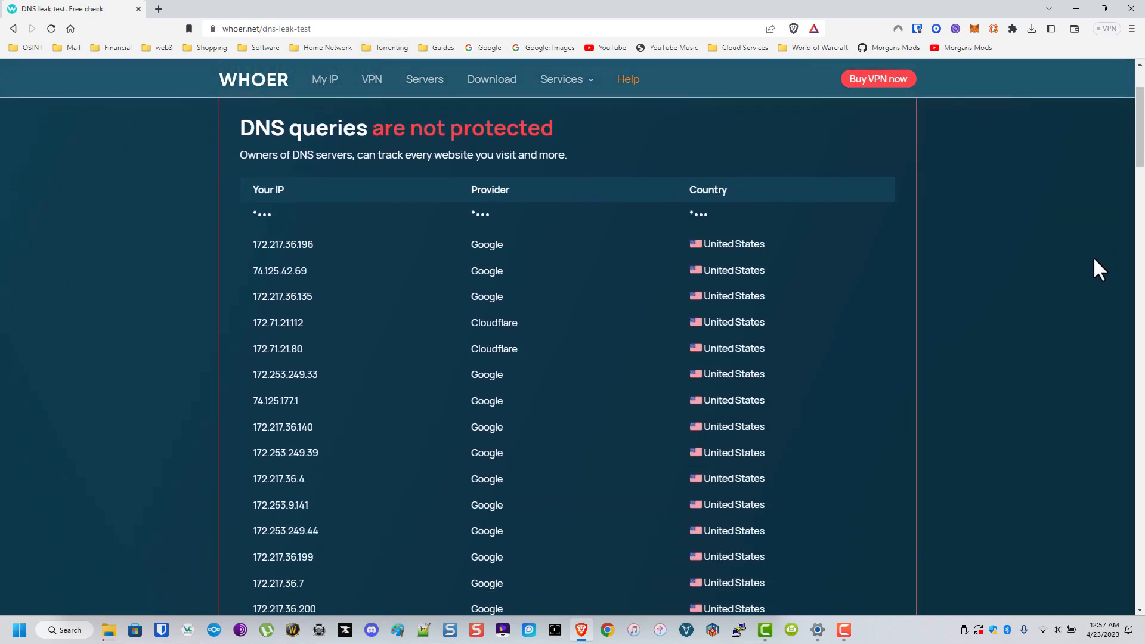
scroll(1094, 262, "down", 2)
scroll(1093, 260, "down", 1)
scroll(1093, 260, "up", 4)
scroll(1093, 262, "down", 10)
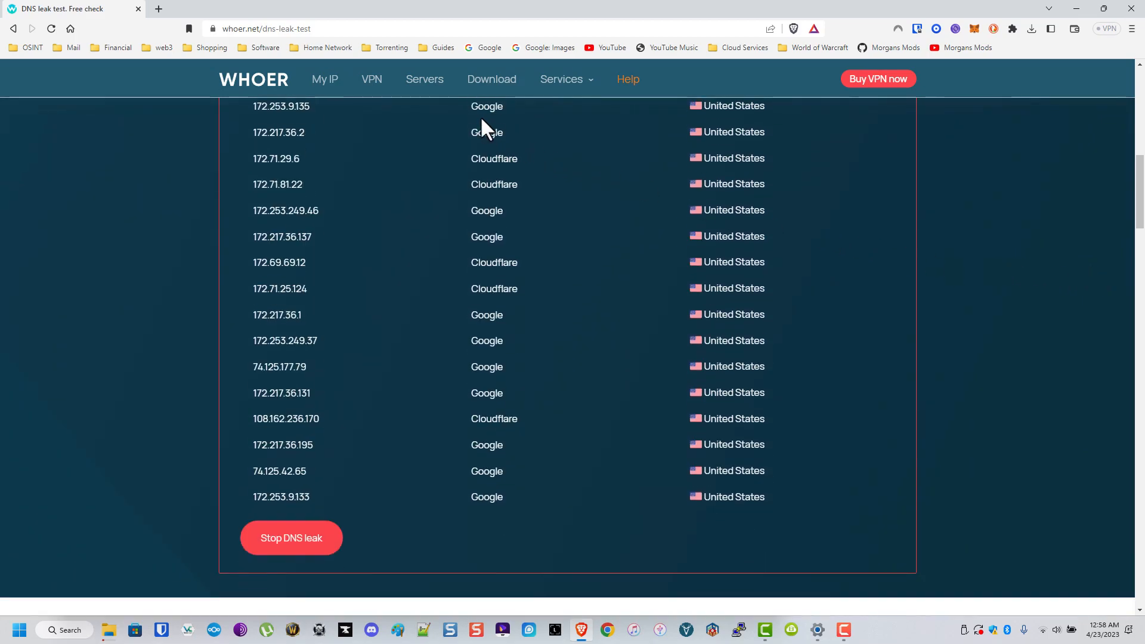
Open the bookmarked DNS Leak Testing site, run the extended test and review the full server list.
left_click(397, 48)
mouse_move(418, 68)
left_click(555, 89)
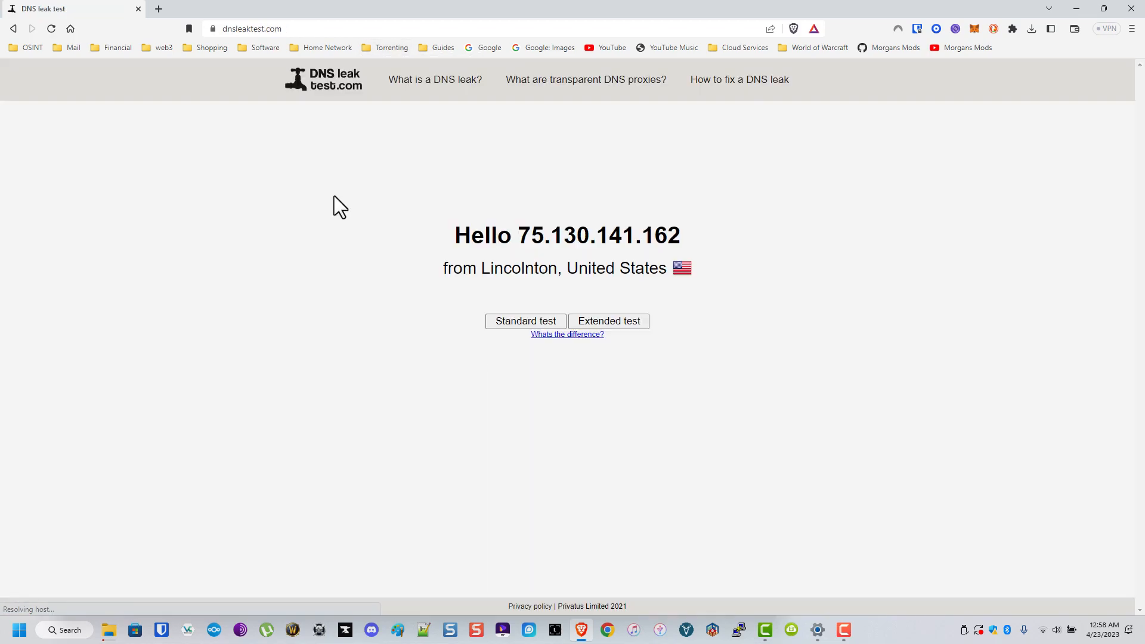
left_click(610, 322)
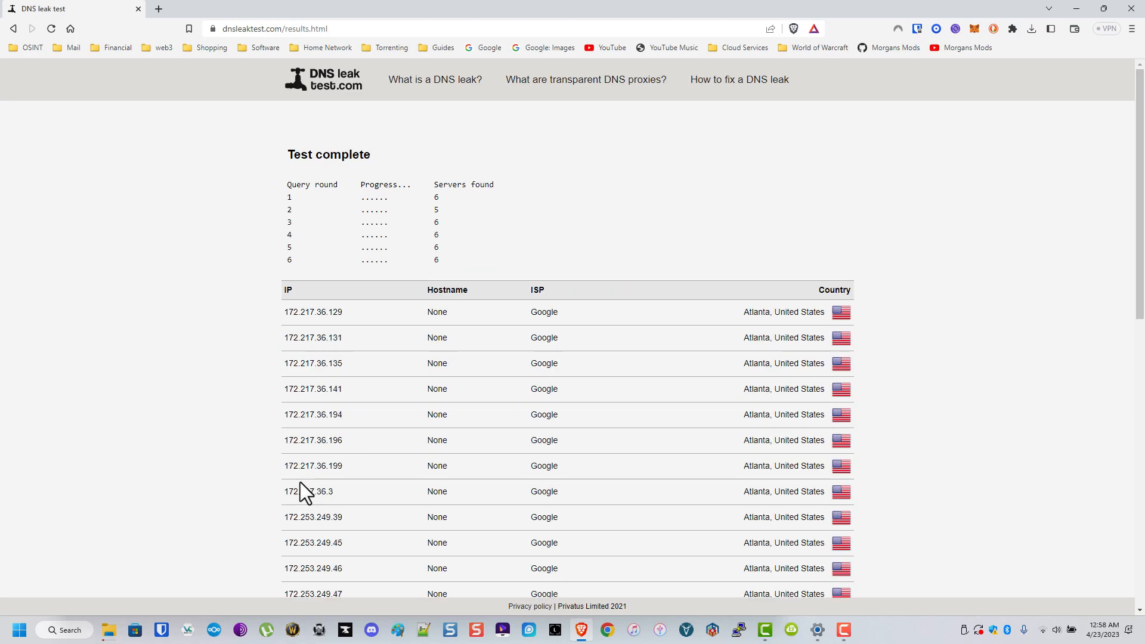
scroll(300, 483, "down", 3)
scroll(299, 484, "down", 7)
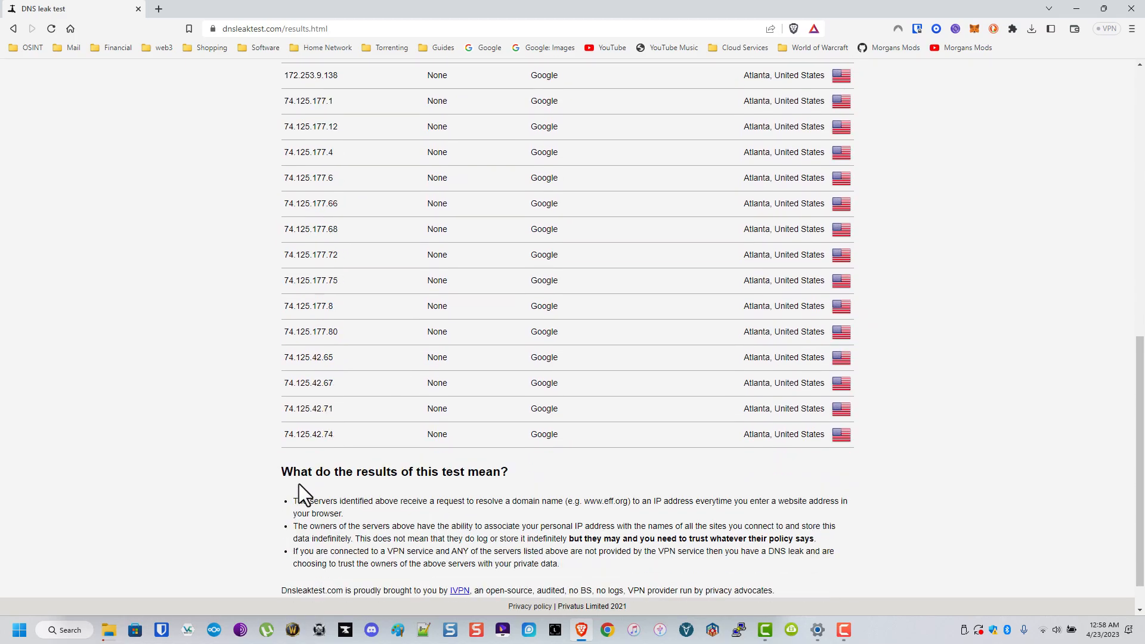
scroll(304, 472, "up", 10)
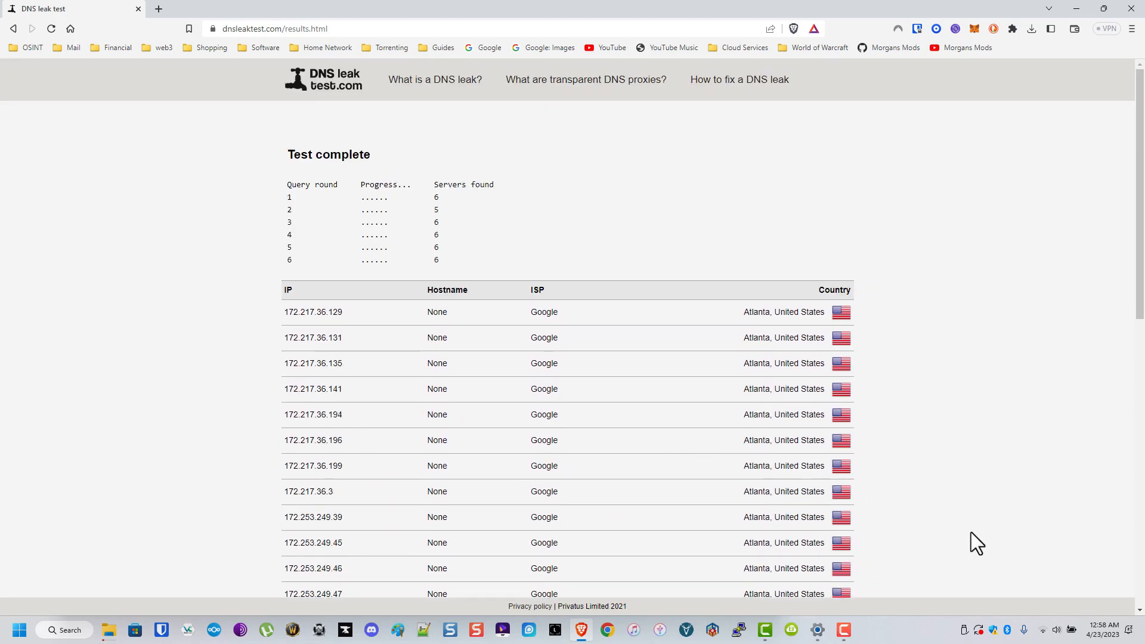
Connect the computer to the Olympus Wi-Fi network and close the browser.
left_click(1047, 631)
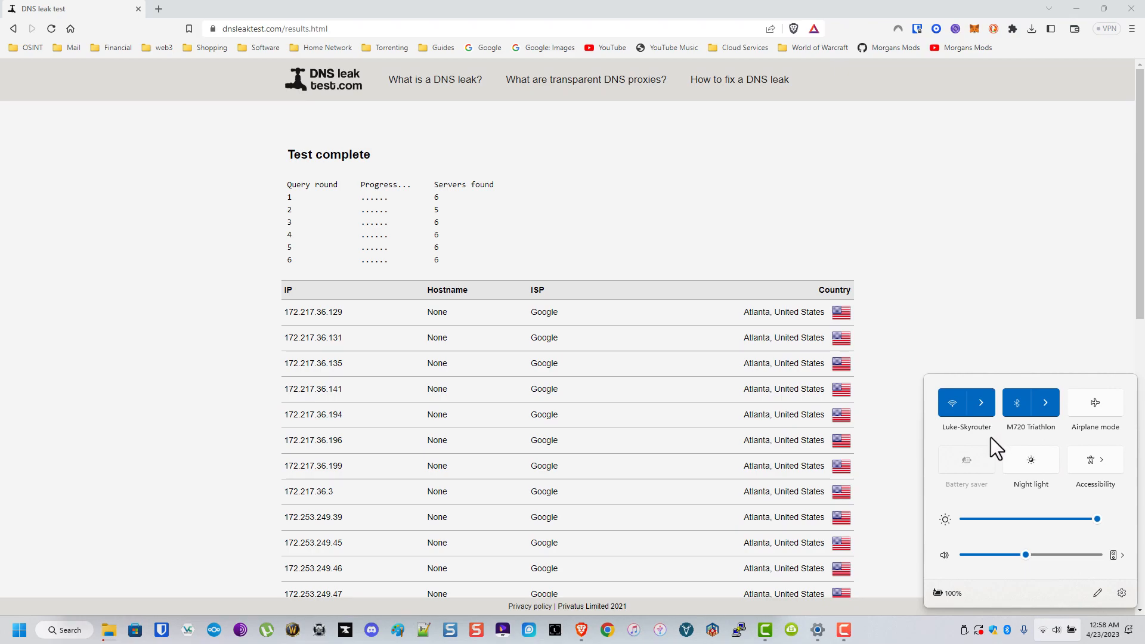
left_click(989, 409)
left_click(1005, 471)
left_click(1078, 500)
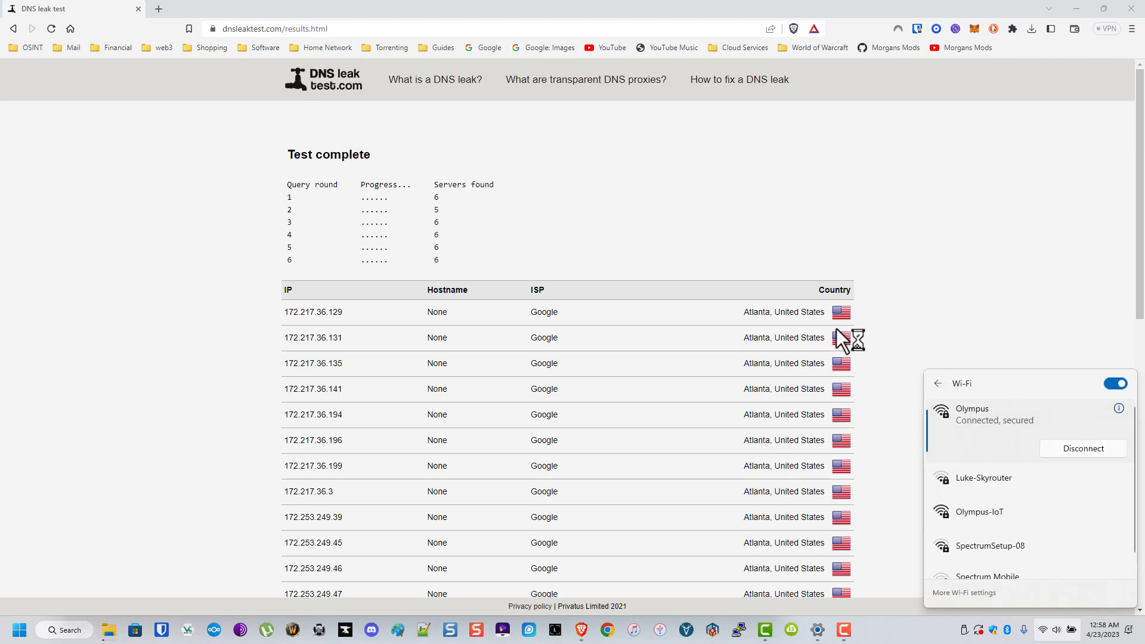
left_click(1131, 8)
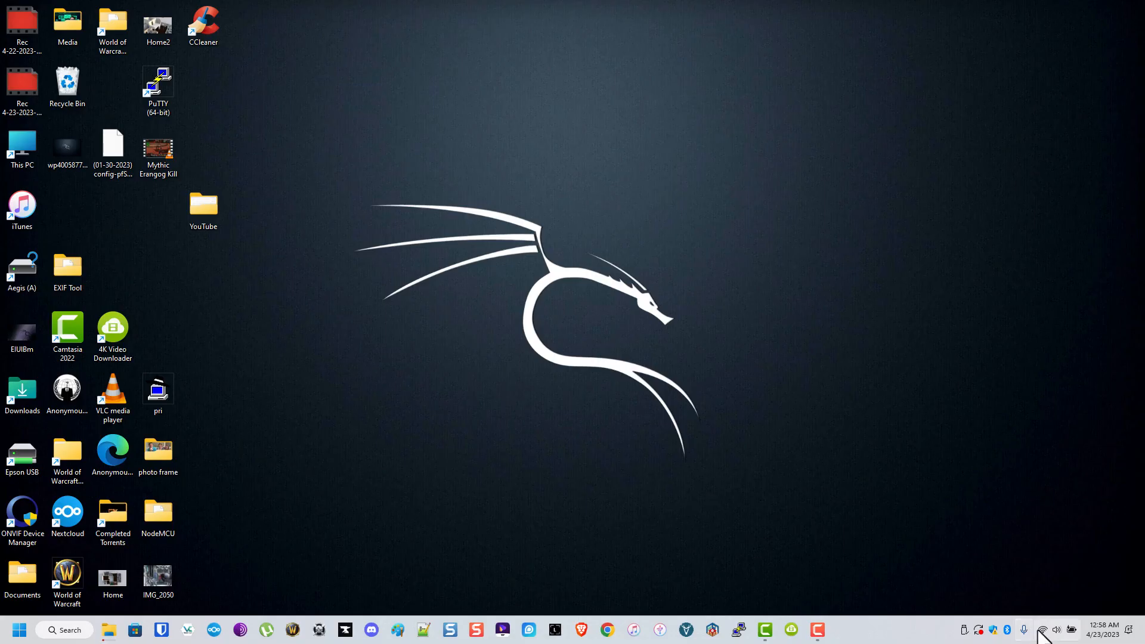
Open the properties of the Olympus Wi-Fi connection and check its IPv4 DNS servers.
left_click(1041, 630)
left_click(976, 403)
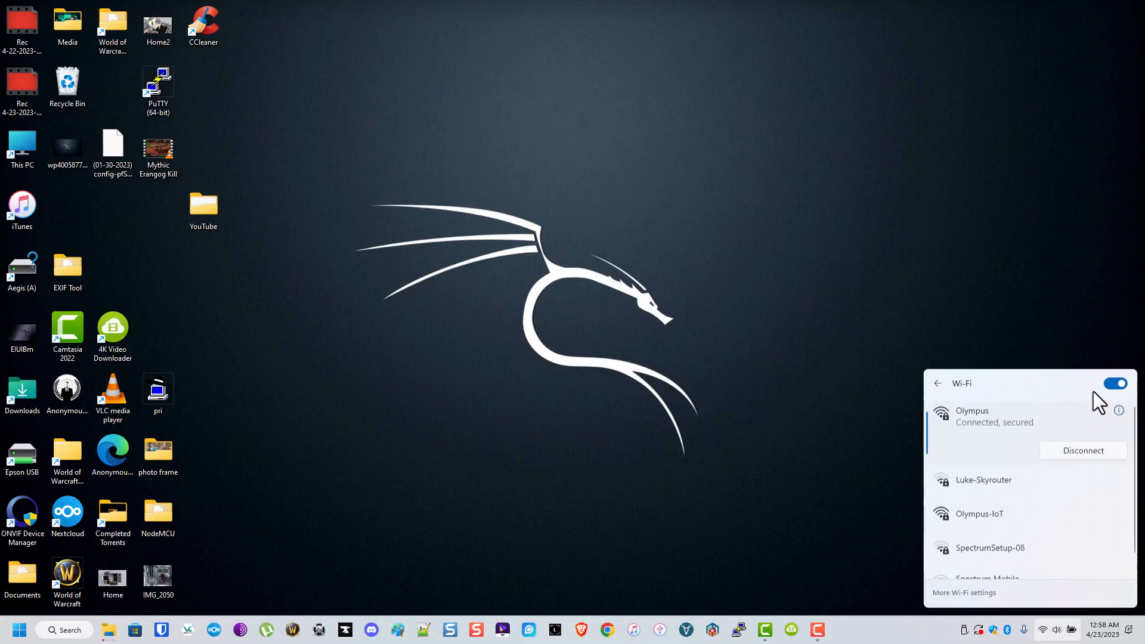
left_click(1121, 408)
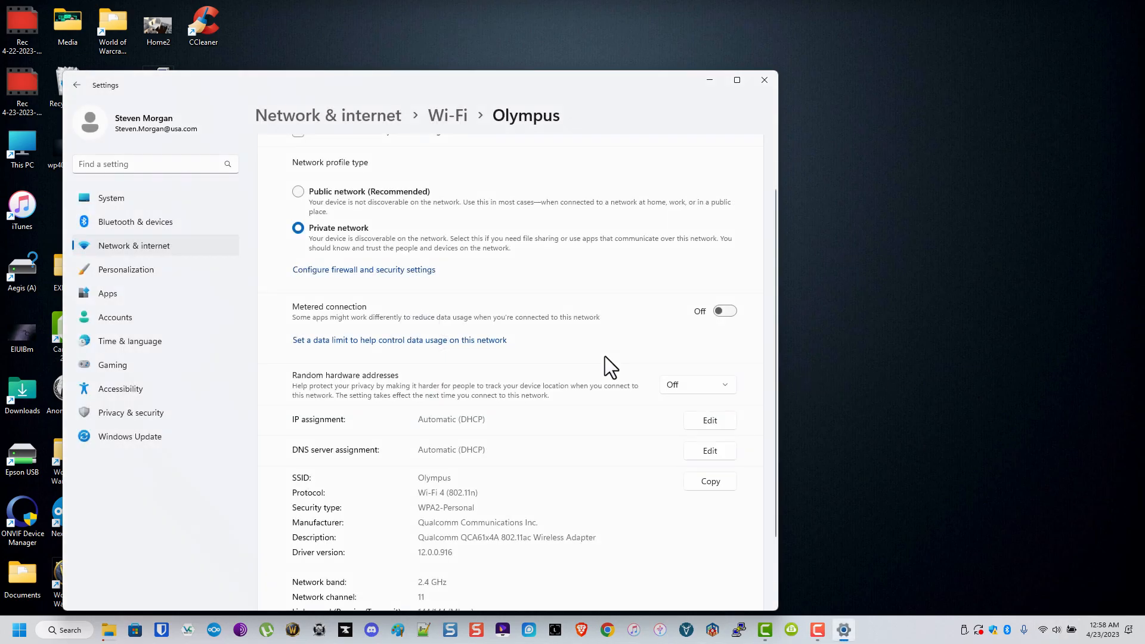
scroll(560, 288, "down", 3)
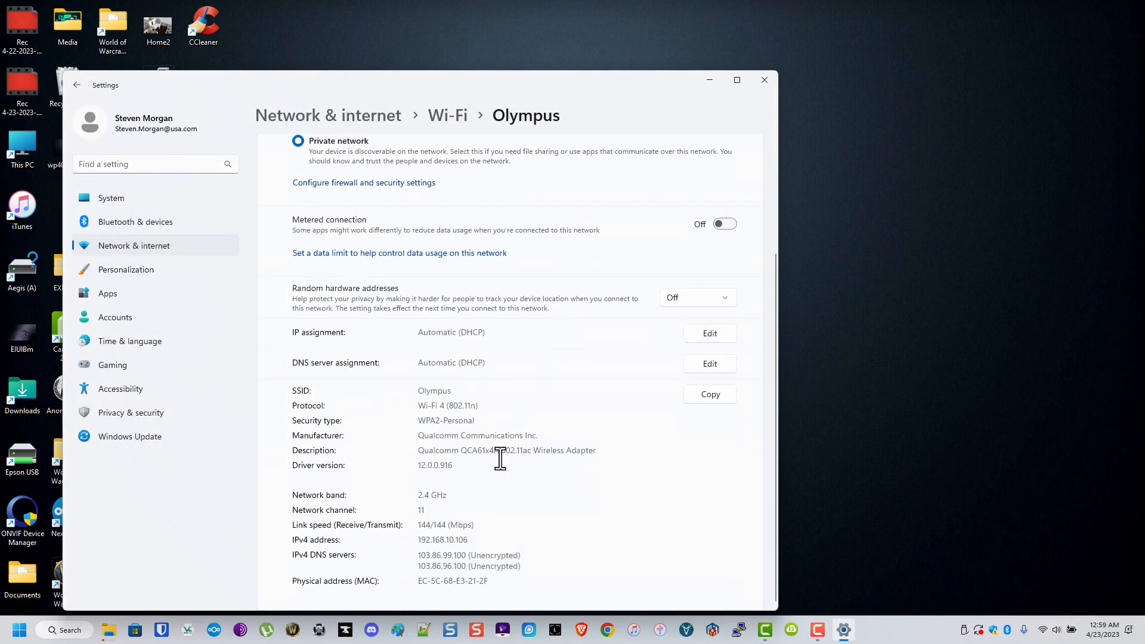
left_click_drag(429, 558, 539, 569)
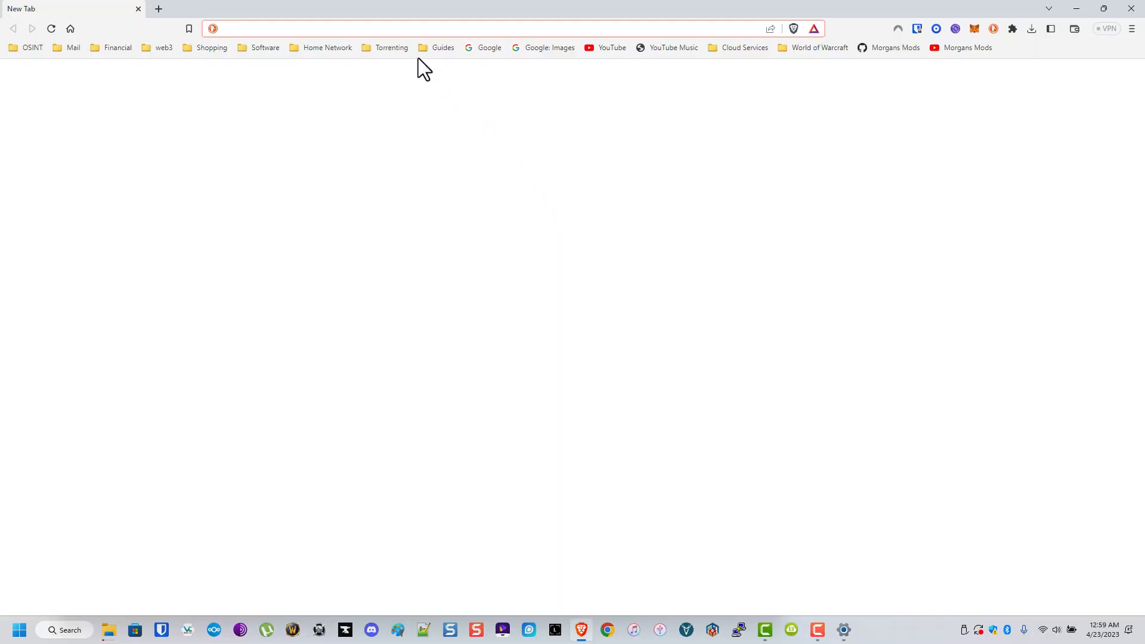
Open whoer.net in Brave over the Olympus connection, check the public IP and show the extended version.
left_click(410, 50)
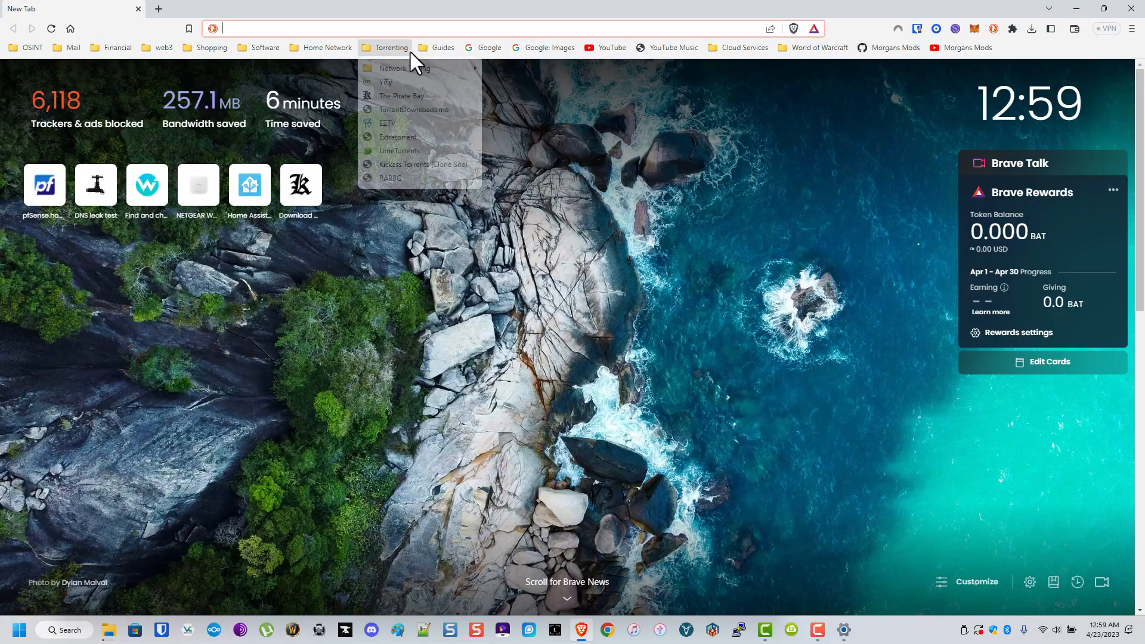
mouse_move(420, 70)
left_click(545, 100)
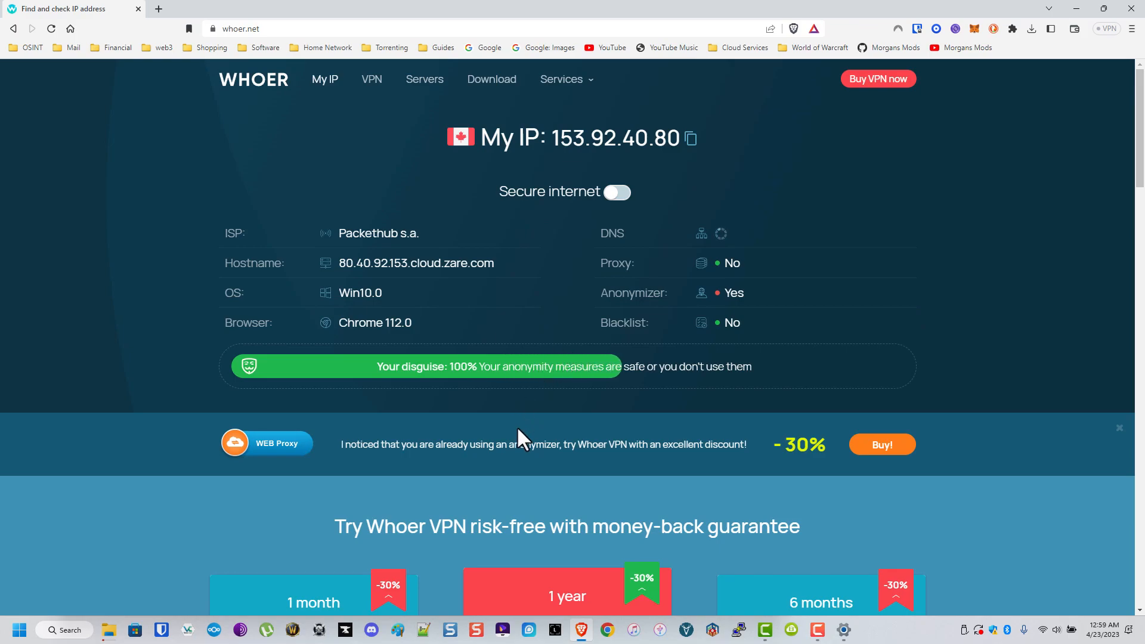
scroll(516, 435, "down", 8)
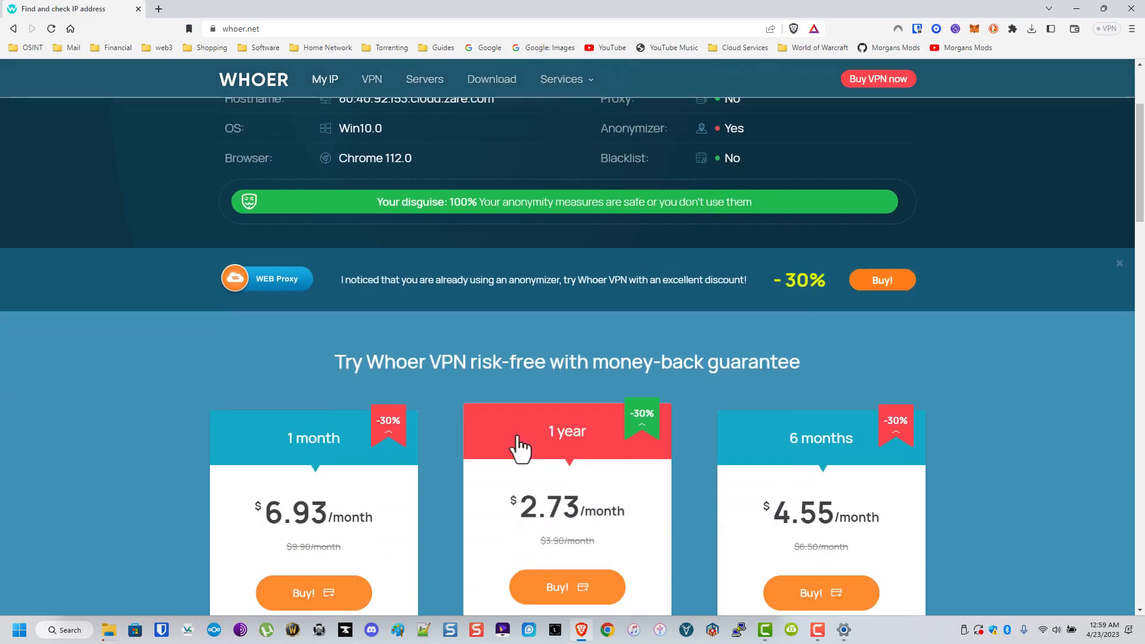
scroll(454, 429, "up", 1)
left_click(444, 524)
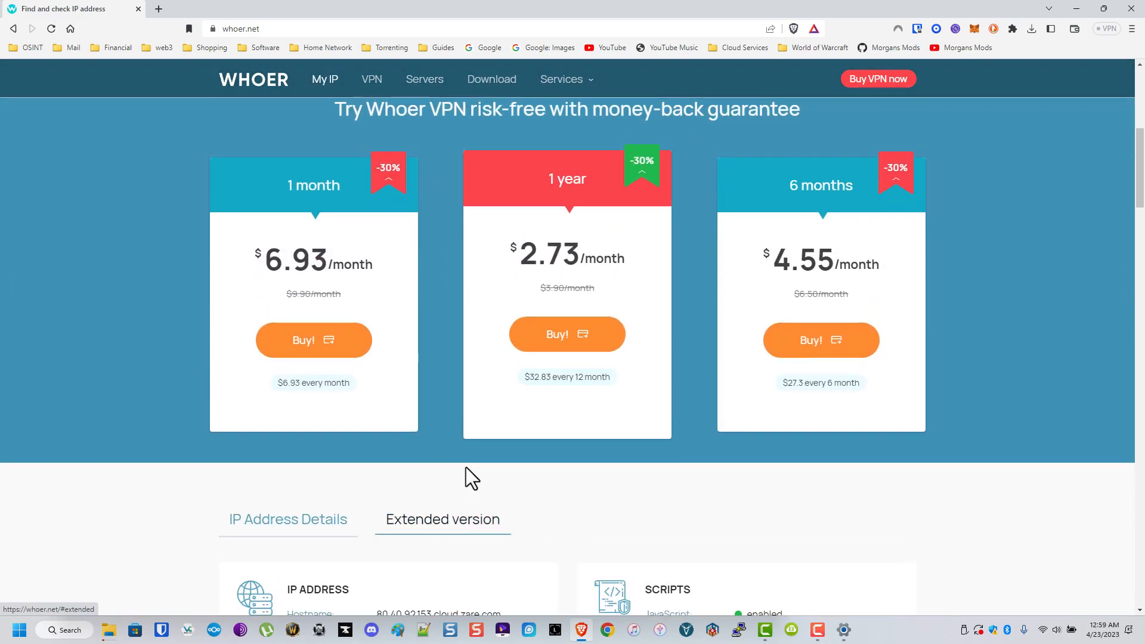
Check the extended IP and location details on Whoer and run its DNS leak test.
scroll(465, 478, "down", 4)
scroll(467, 472, "down", 5)
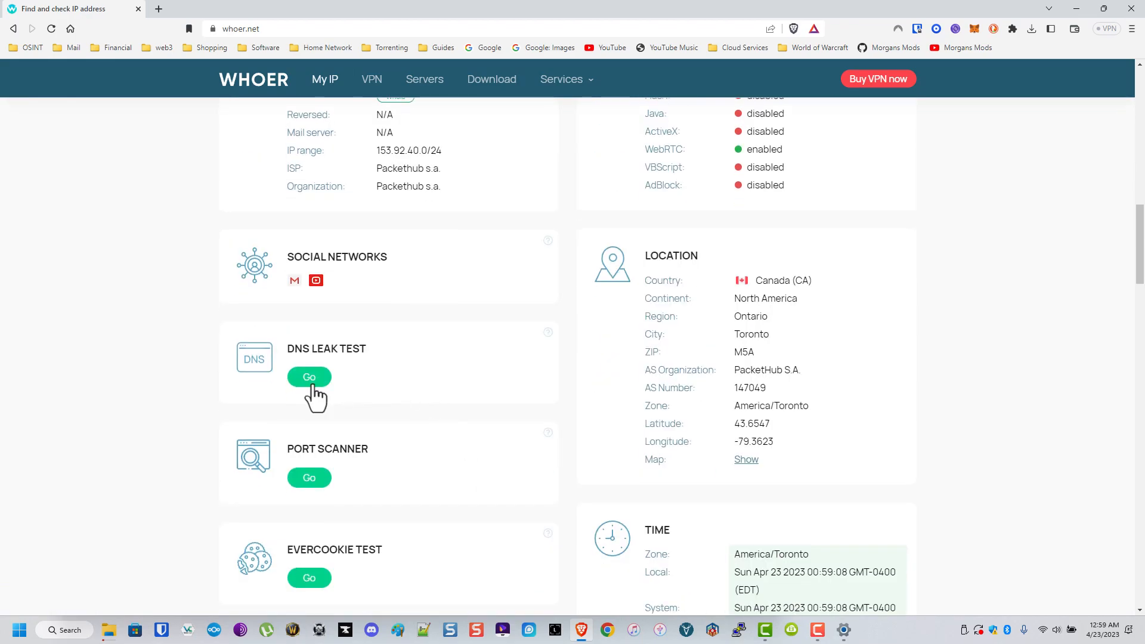
left_click(317, 383)
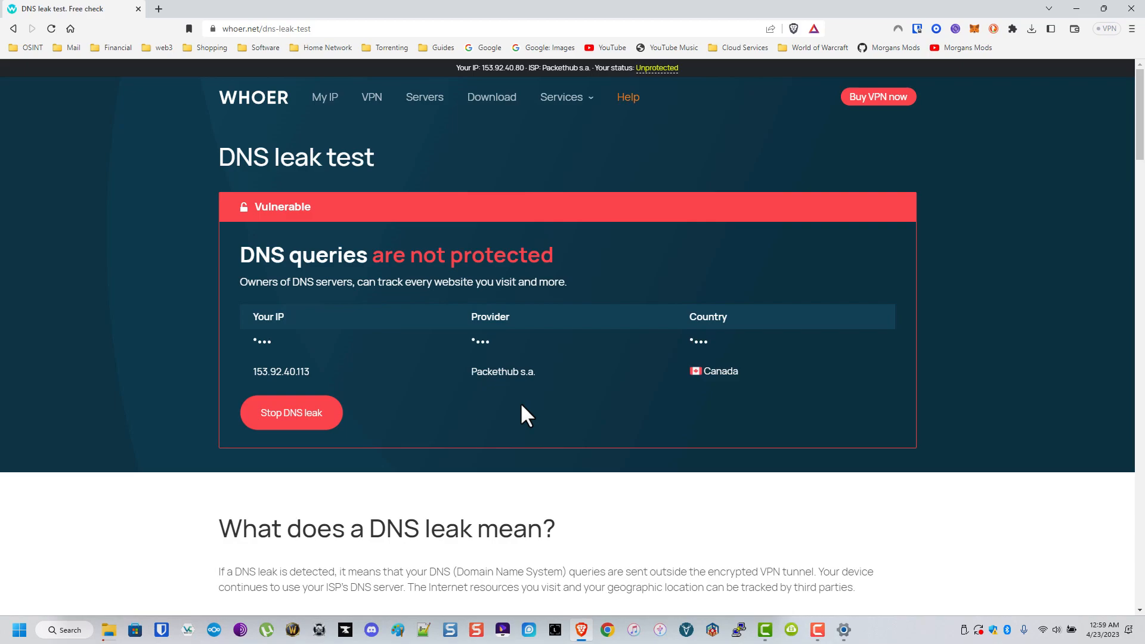
Open the bookmarked DNS Leak Testing site in a new tab and run the extended test over Olympus.
left_click(159, 9)
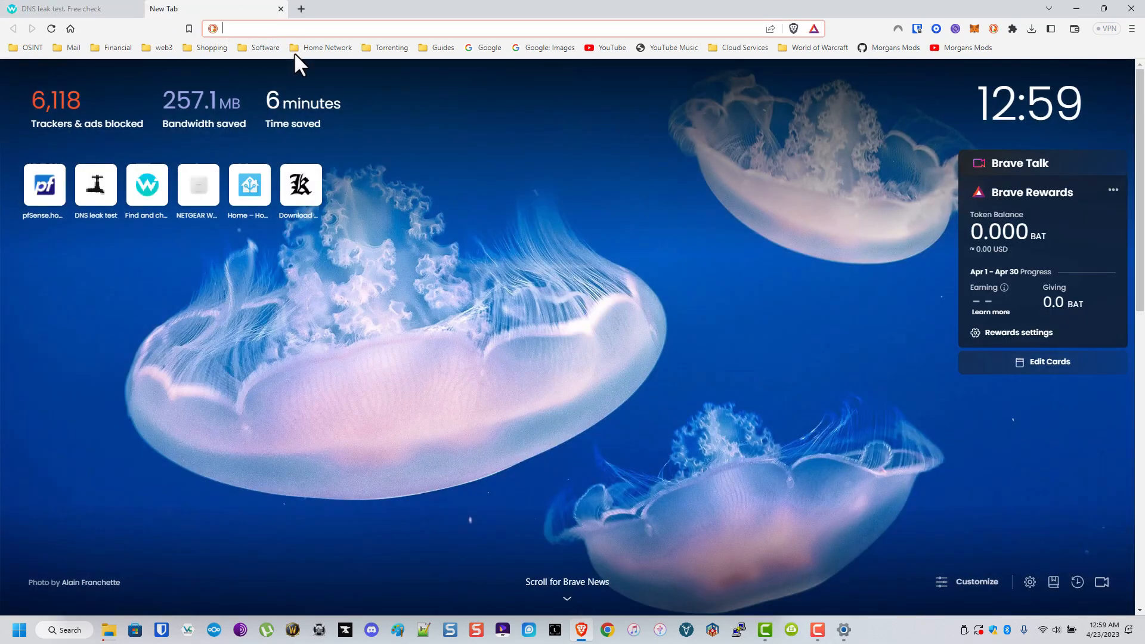
left_click(388, 48)
mouse_move(405, 69)
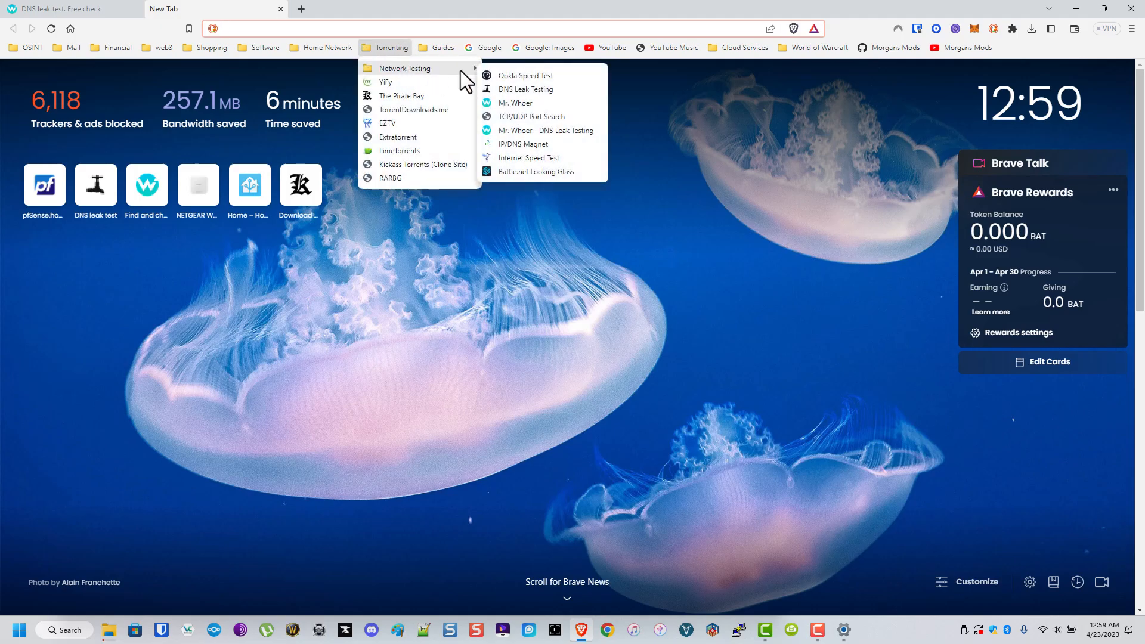
left_click(538, 88)
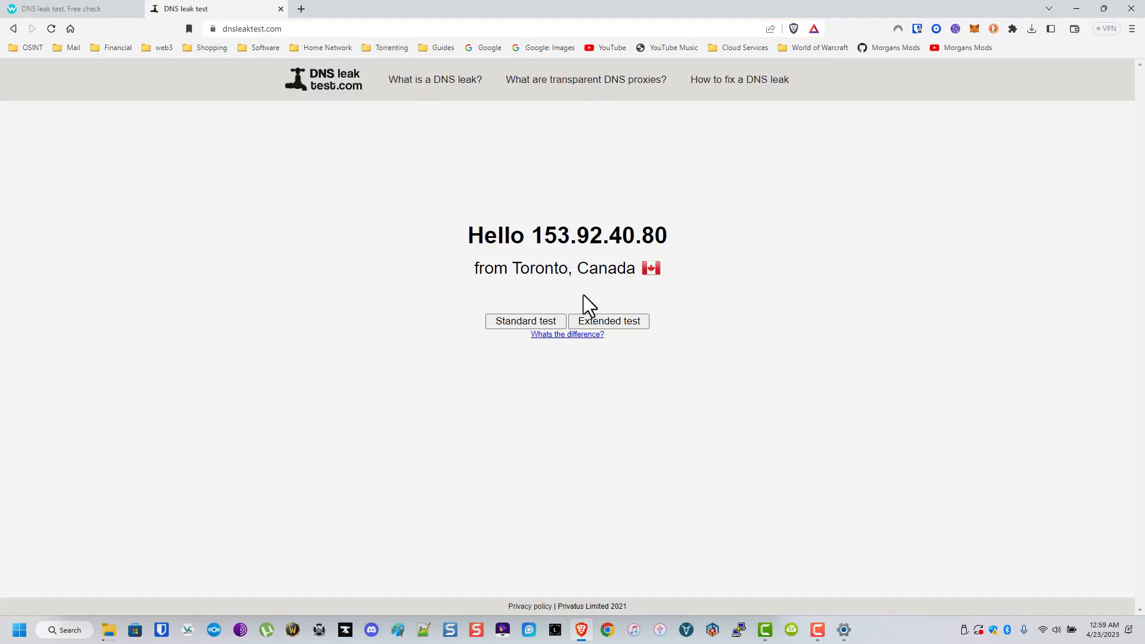
left_click(618, 318)
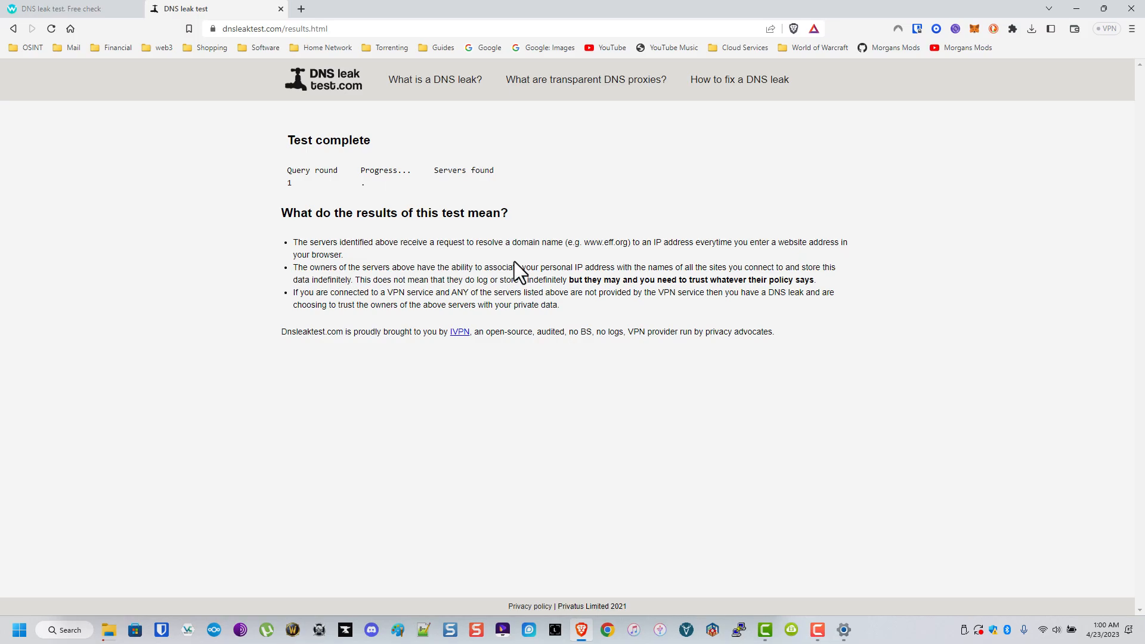